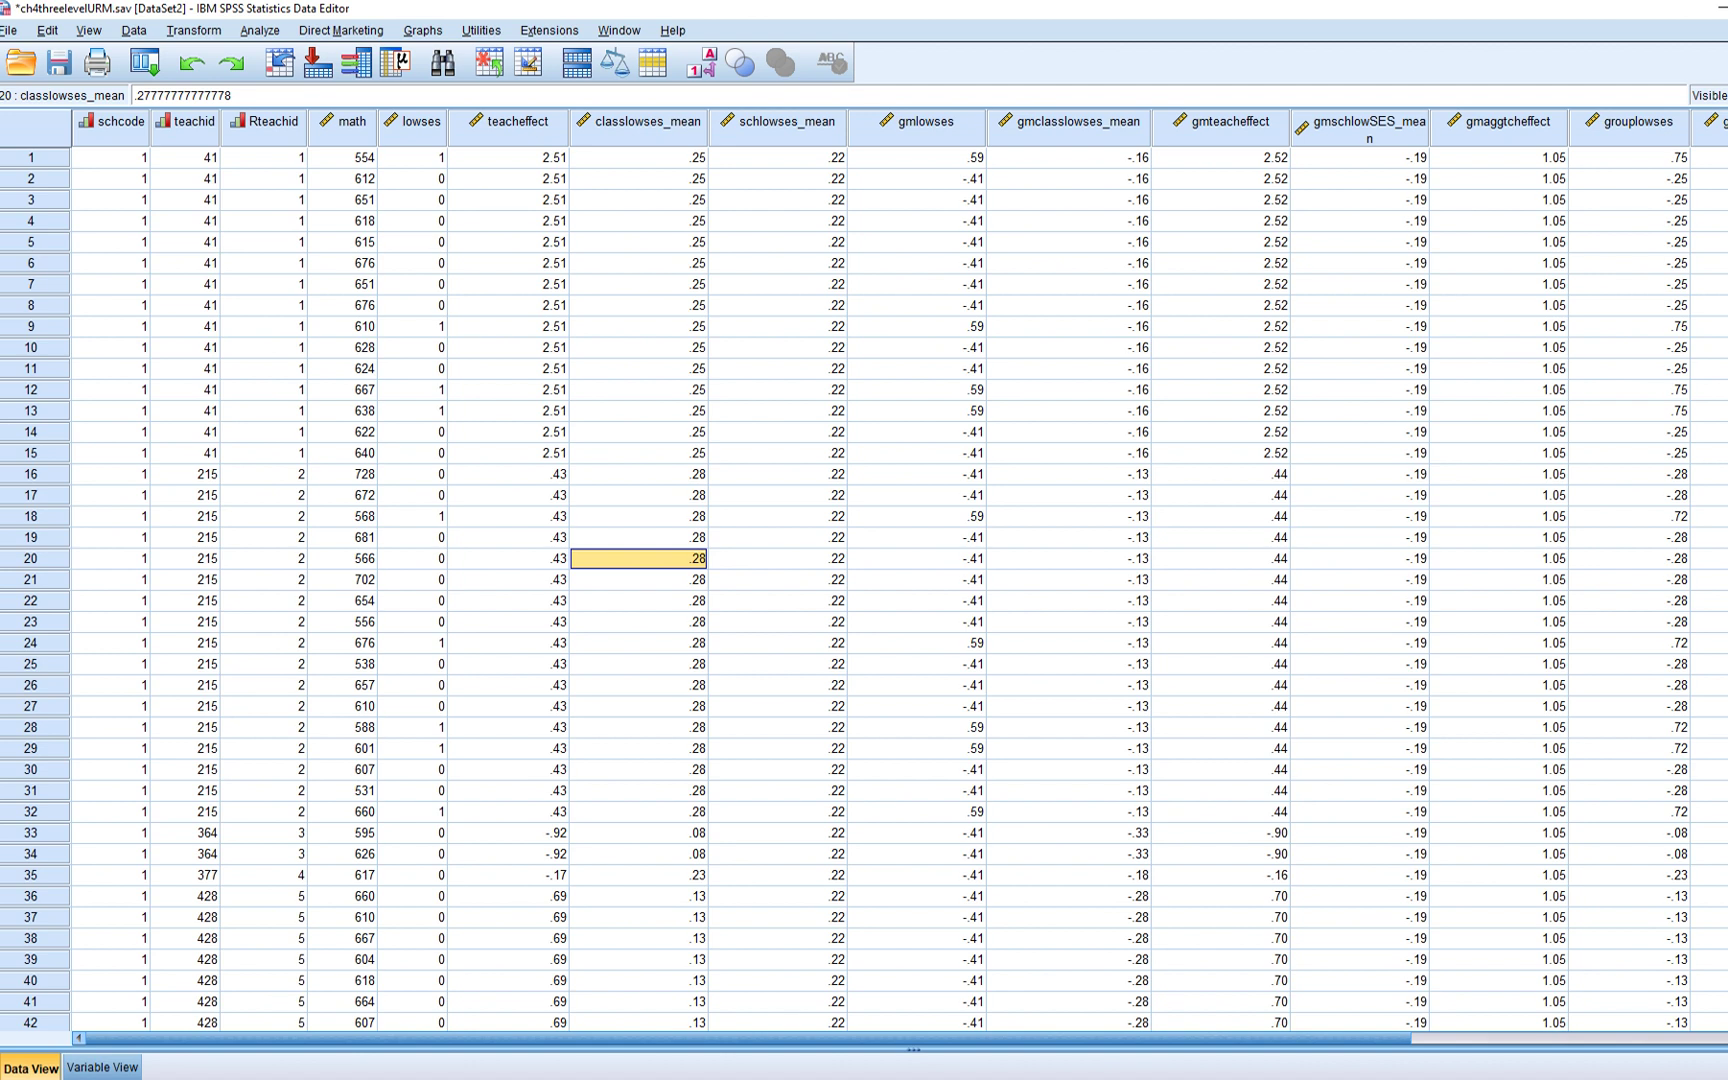
Examine the schcode, teachid and Rteachid columns, highlighting the Rteachid codes of the first two teachers in school 1
click(110, 121)
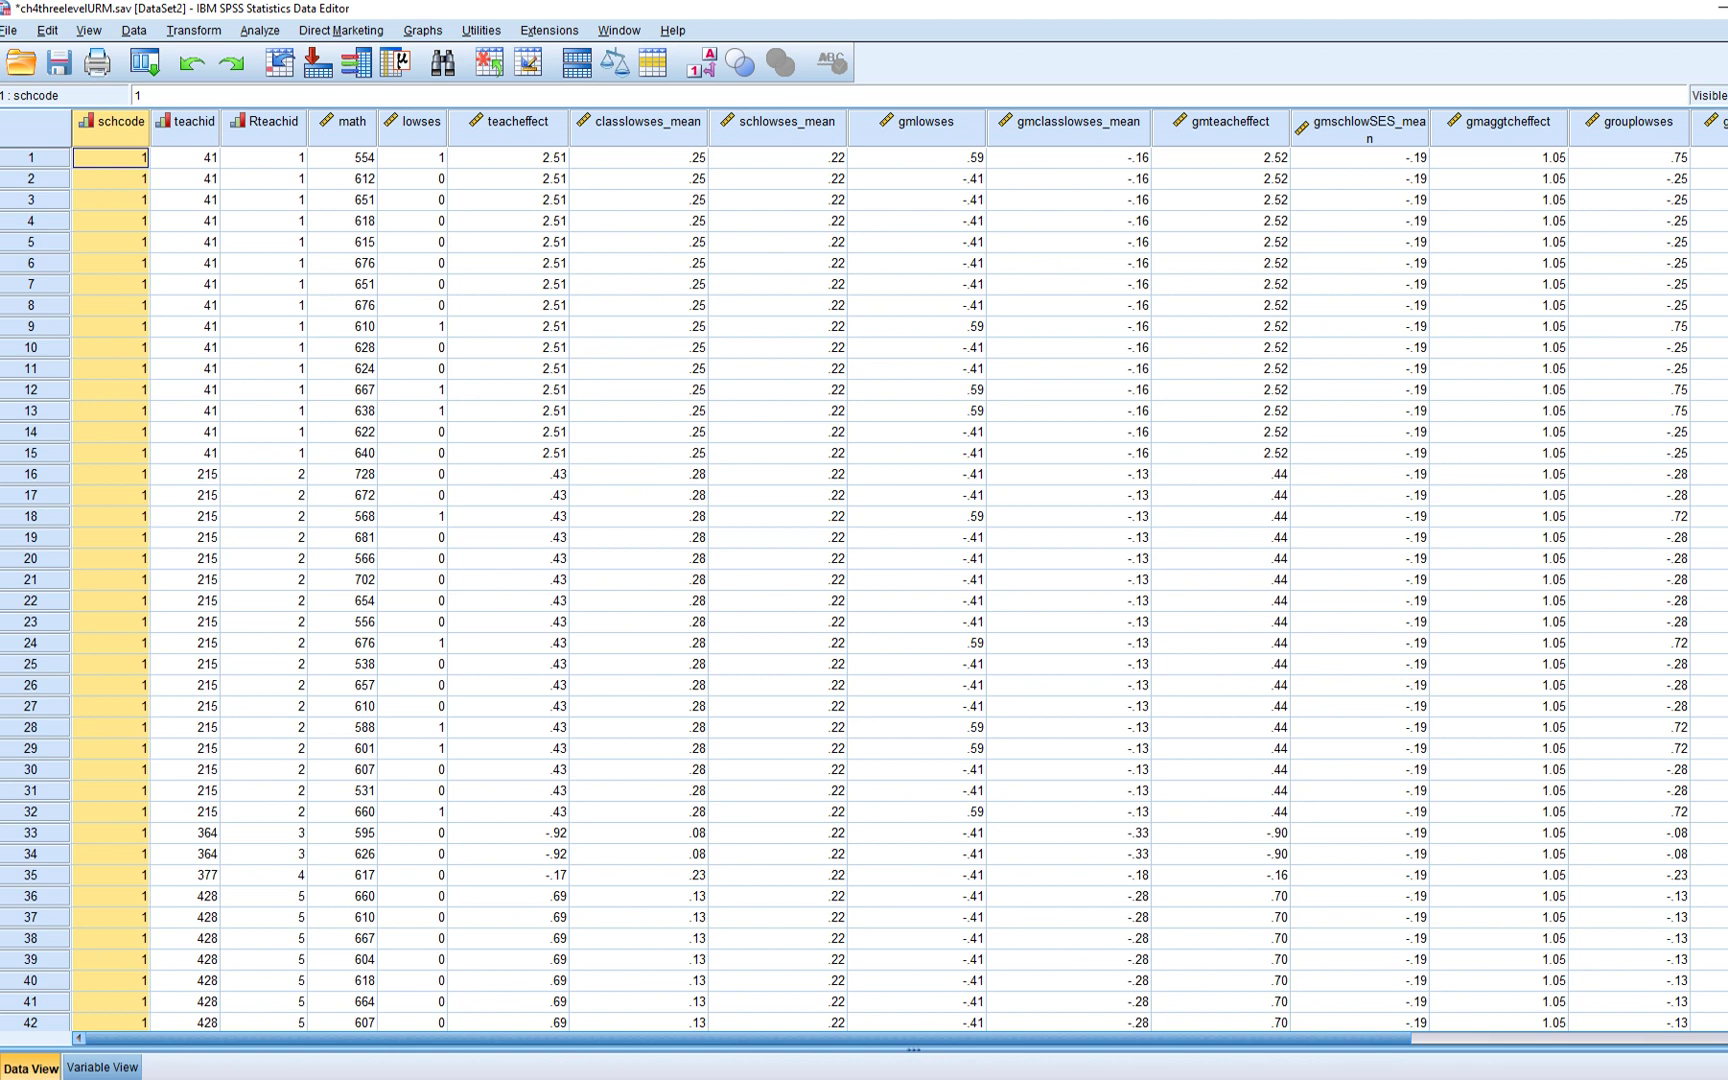
click(185, 121)
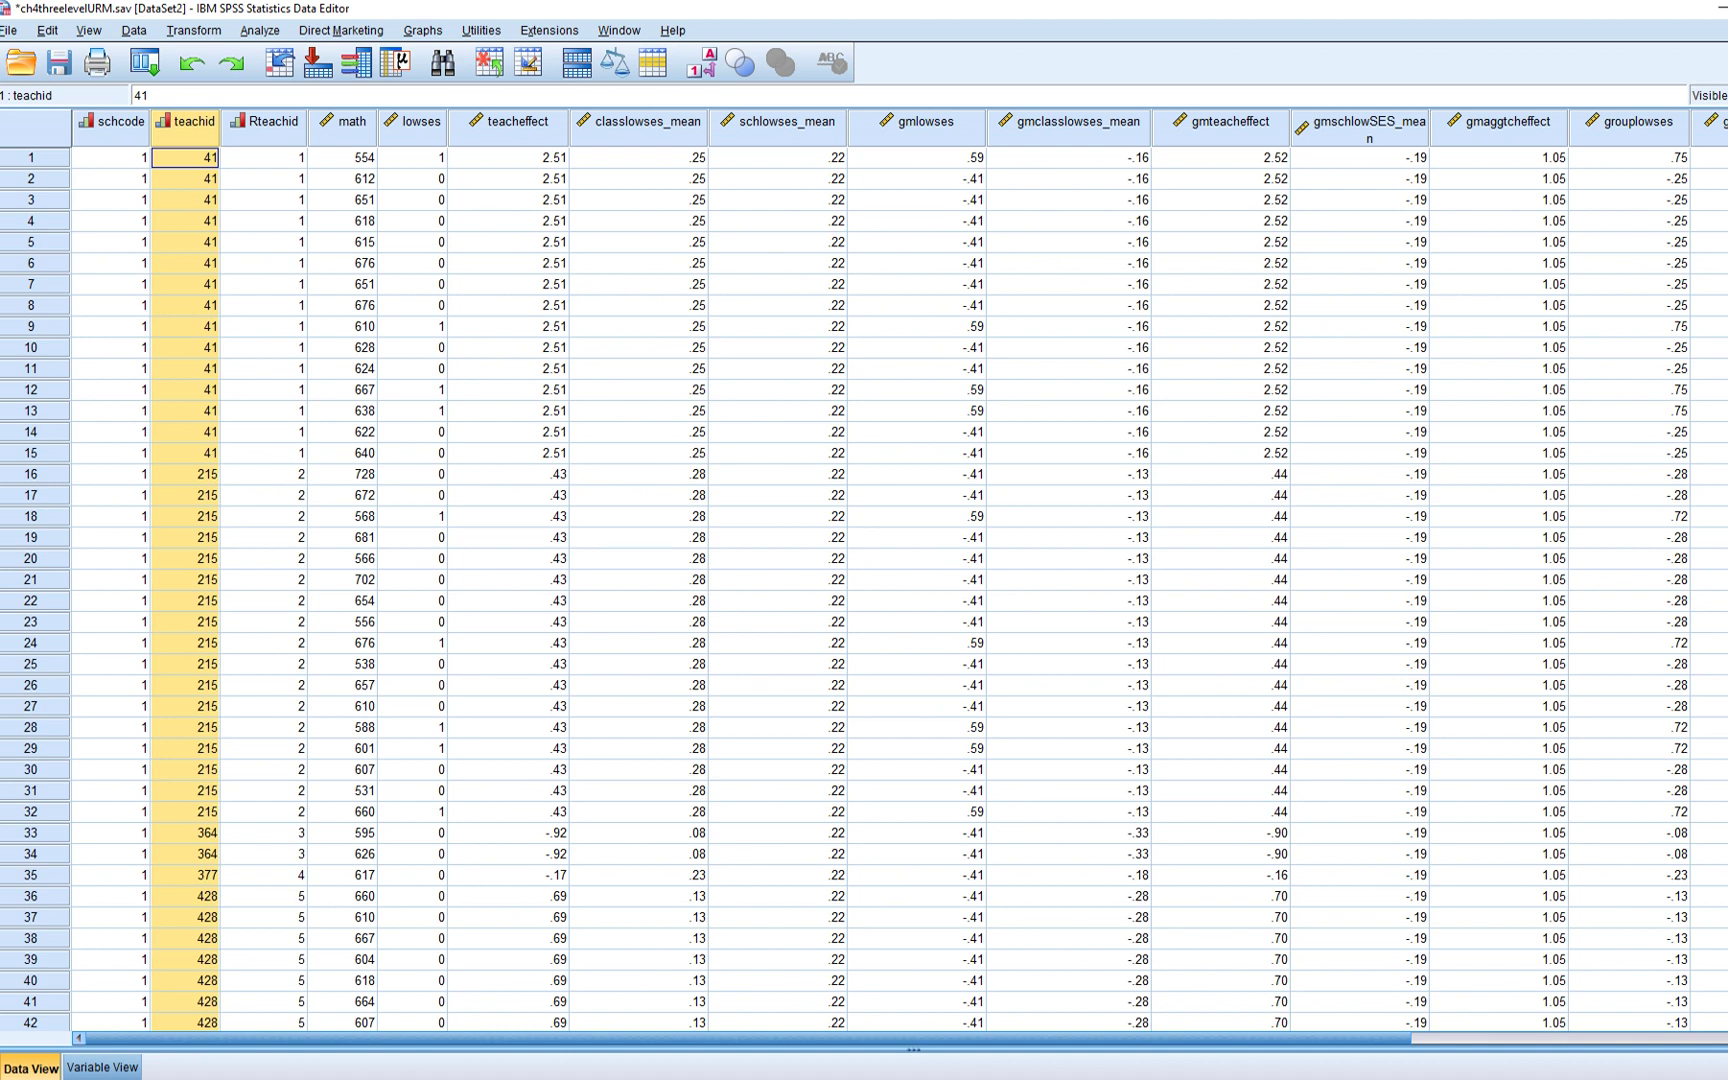
click(263, 121)
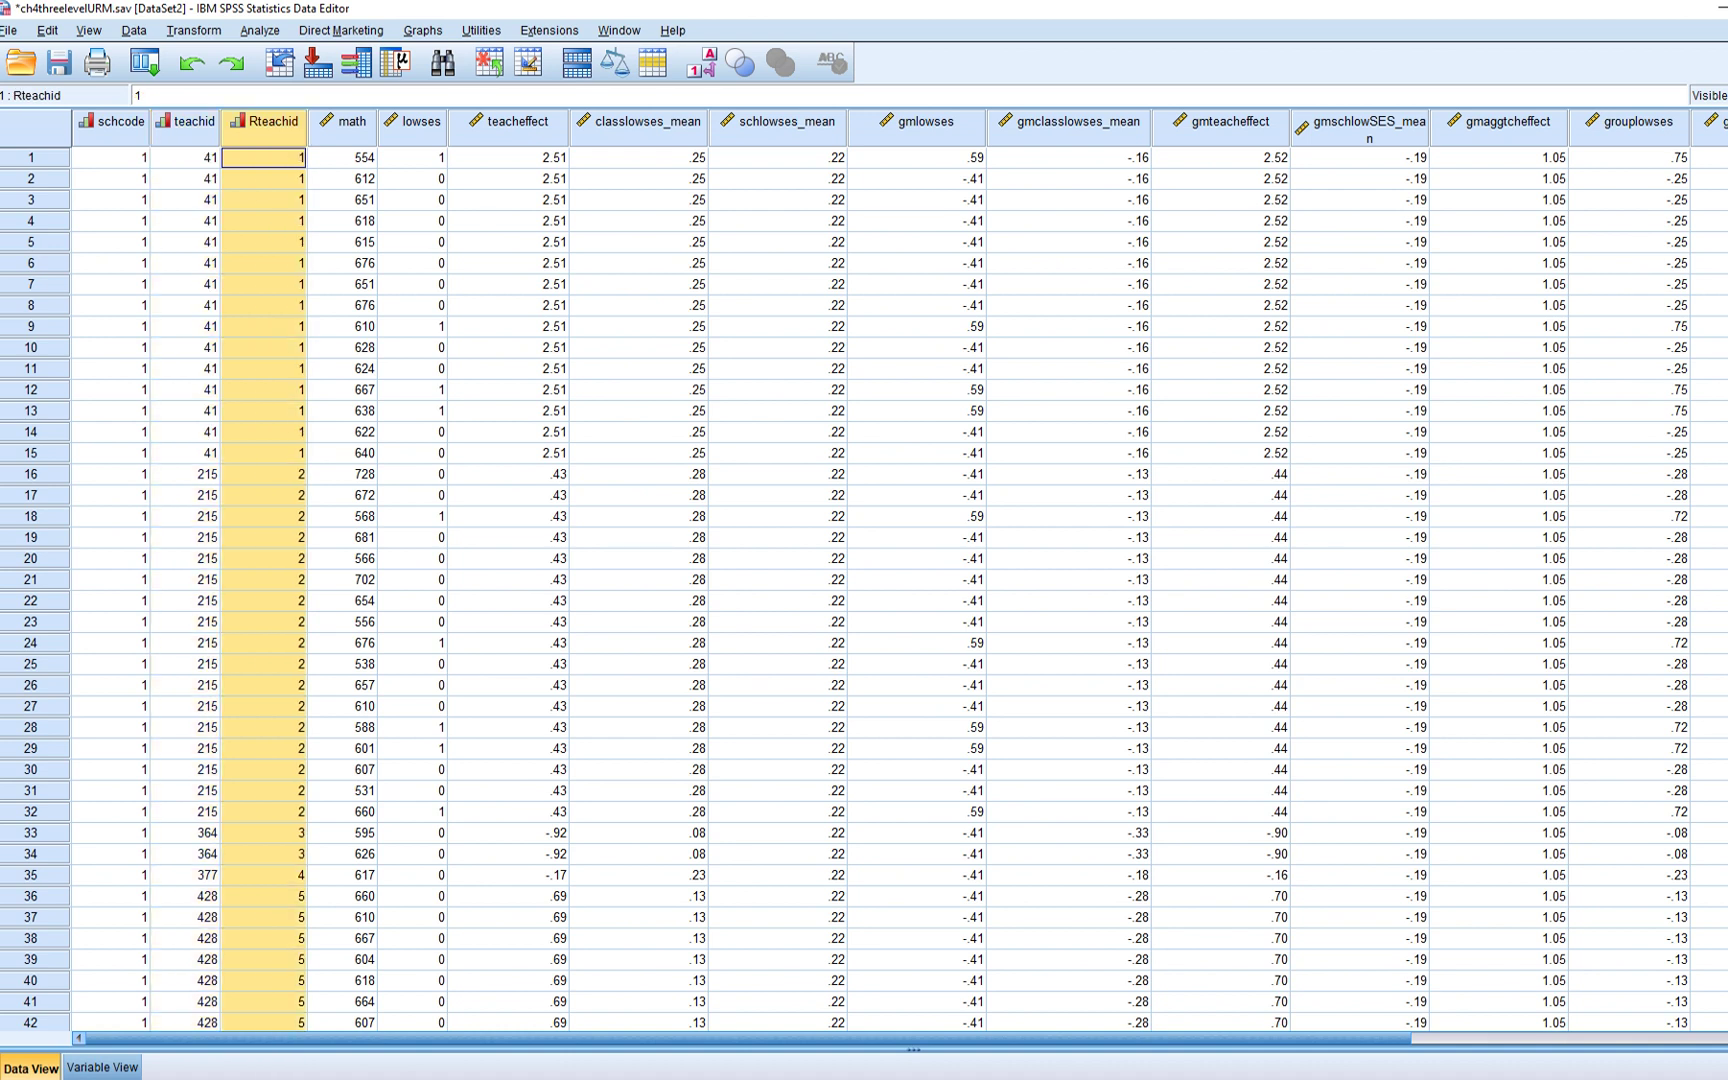
drag(263, 157, 263, 453)
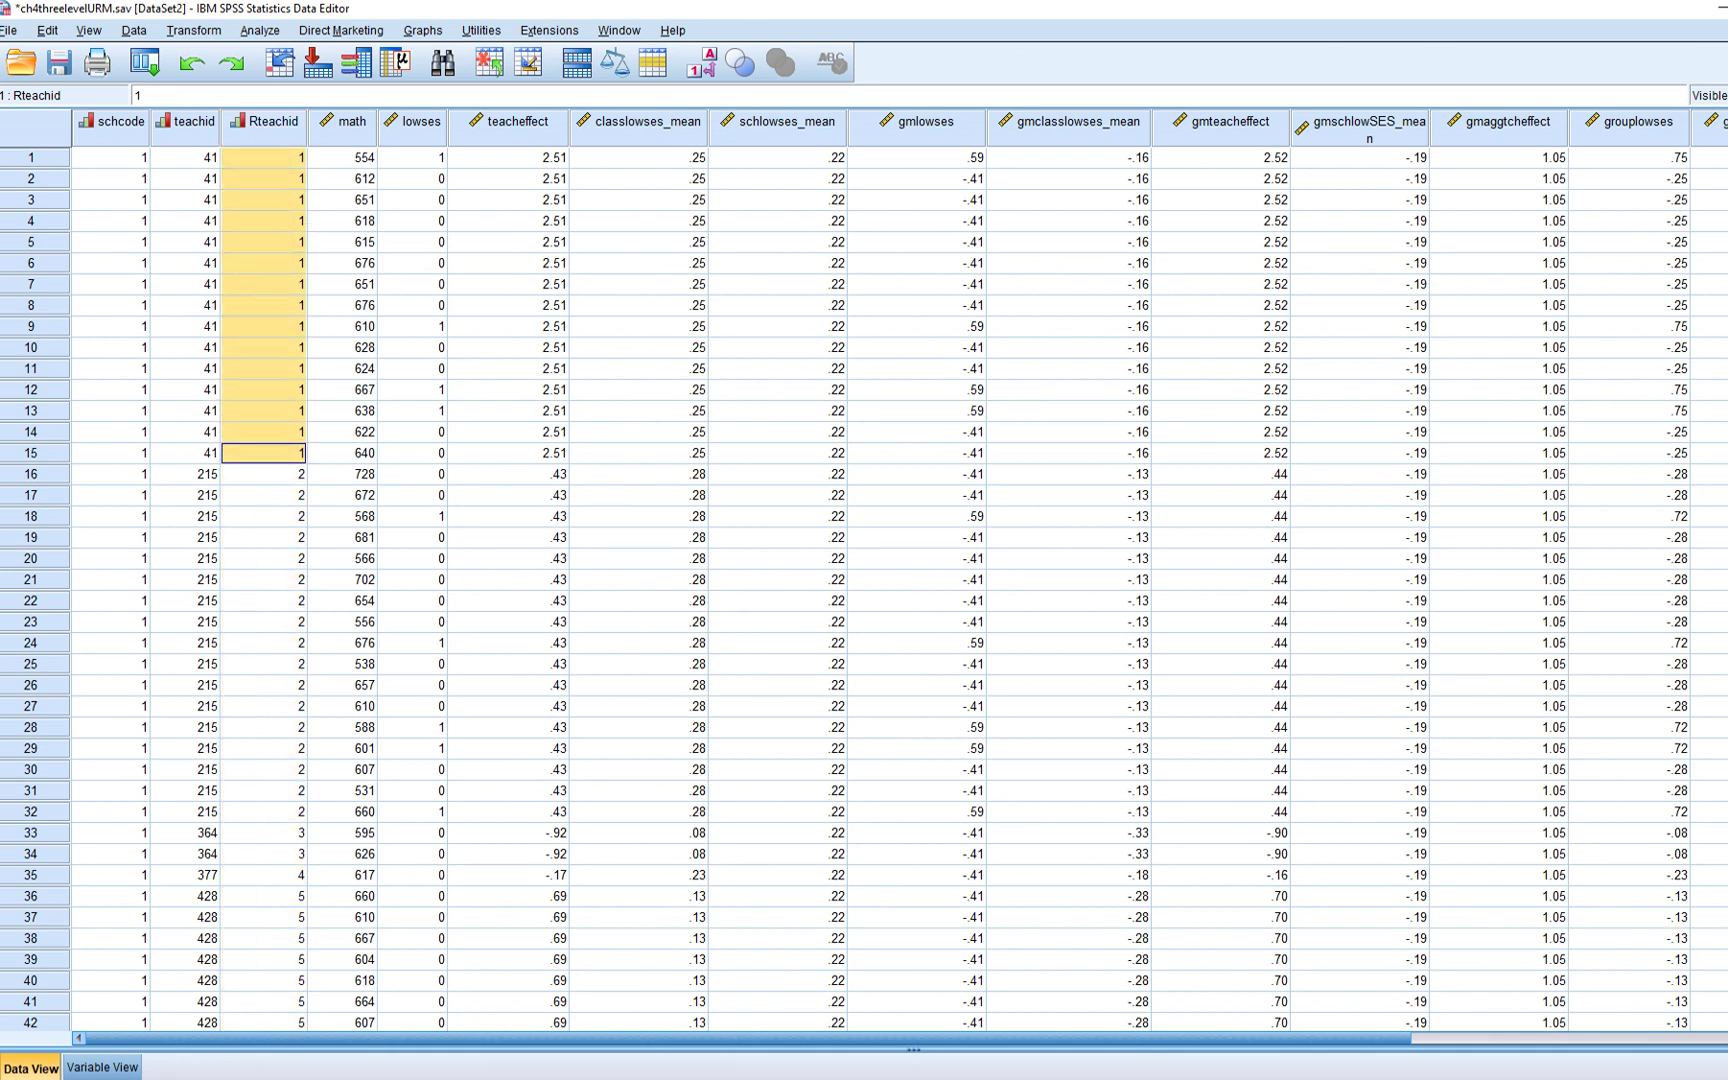
scroll(263, 453, down, 3)
drag(263, 284, 263, 600)
key(shift+Down)
key(shift+Down)
scroll(860, 590, down, 8)
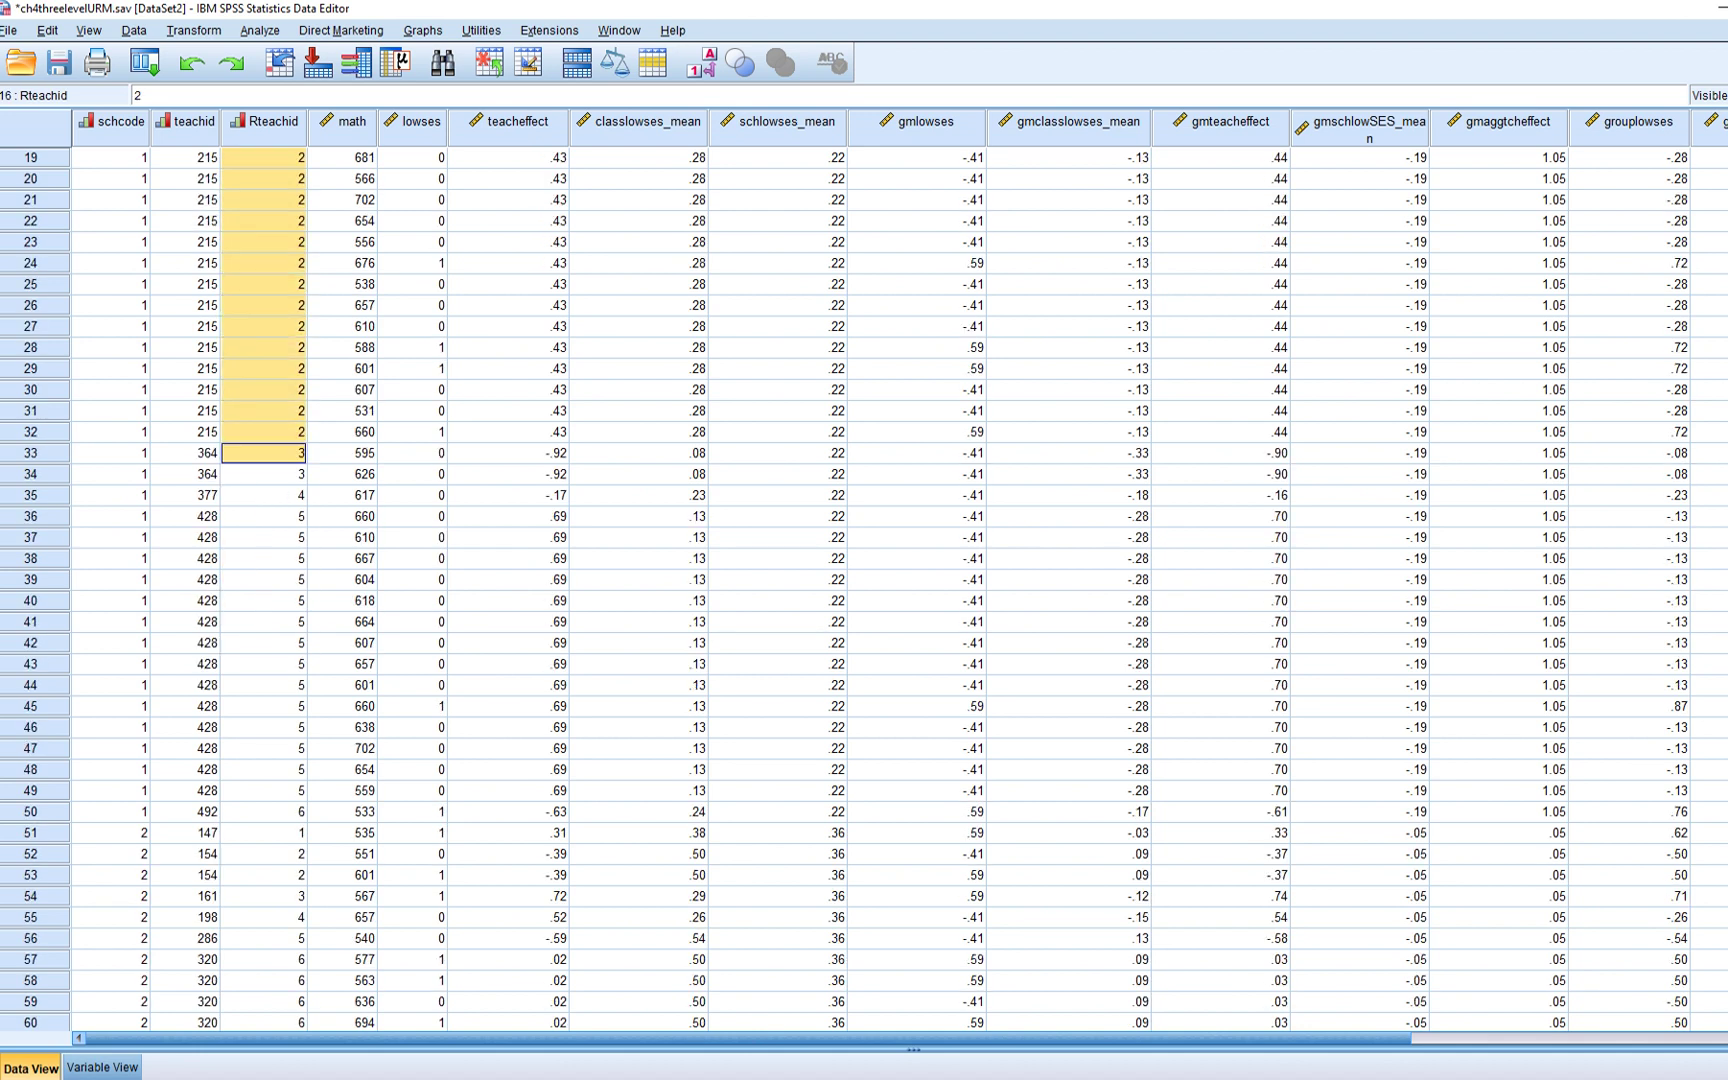
scroll(860, 590, up, 1)
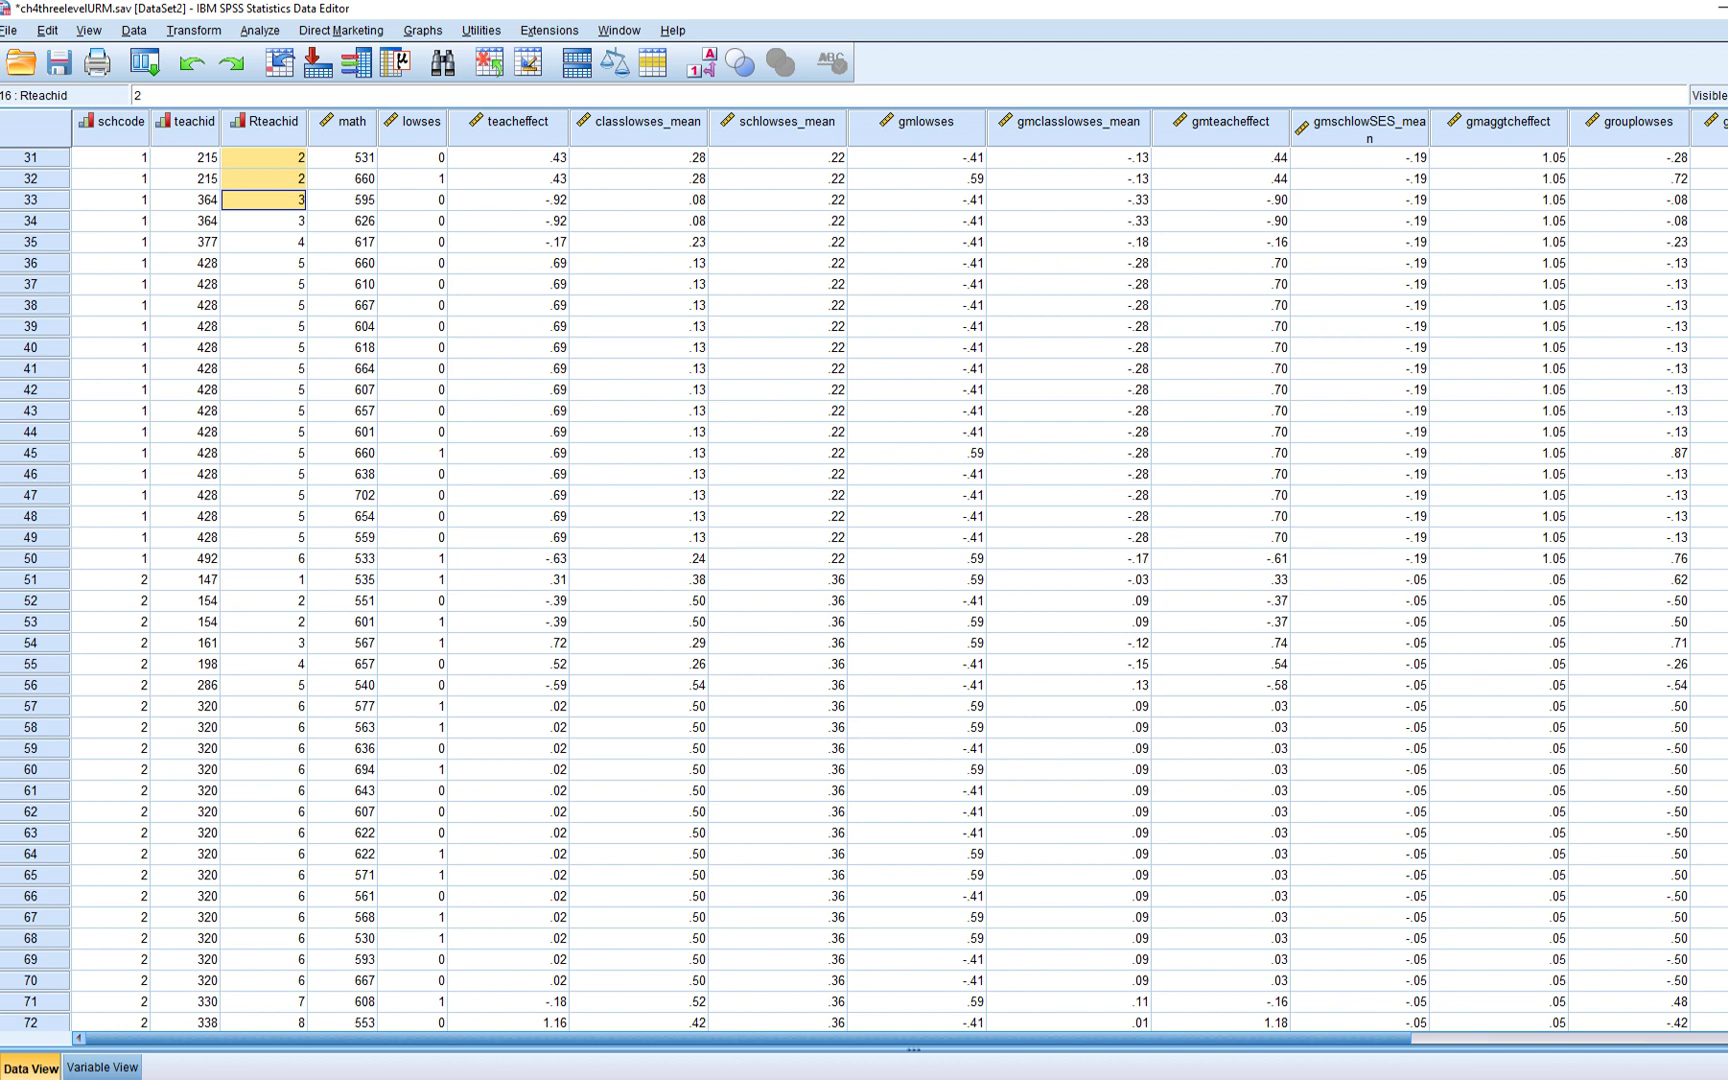
Highlight the Rteachid codes in rows 34 to 50 to review the remaining teachers in school 1
key(Down)
key(shift+Down)
key(shift+Down)
key(shift+Down)
key(shift+Down)
key(shift+Down)
key(shift+Down)
key(shift+Down)
key(shift+Down)
key(shift+Down)
key(shift+Down)
key(shift+Down)
key(shift+Down)
key(shift+Down)
key(shift+Down)
key(shift+Down)
key(shift+Down)
key(shift+Down)
key(shift+Up)
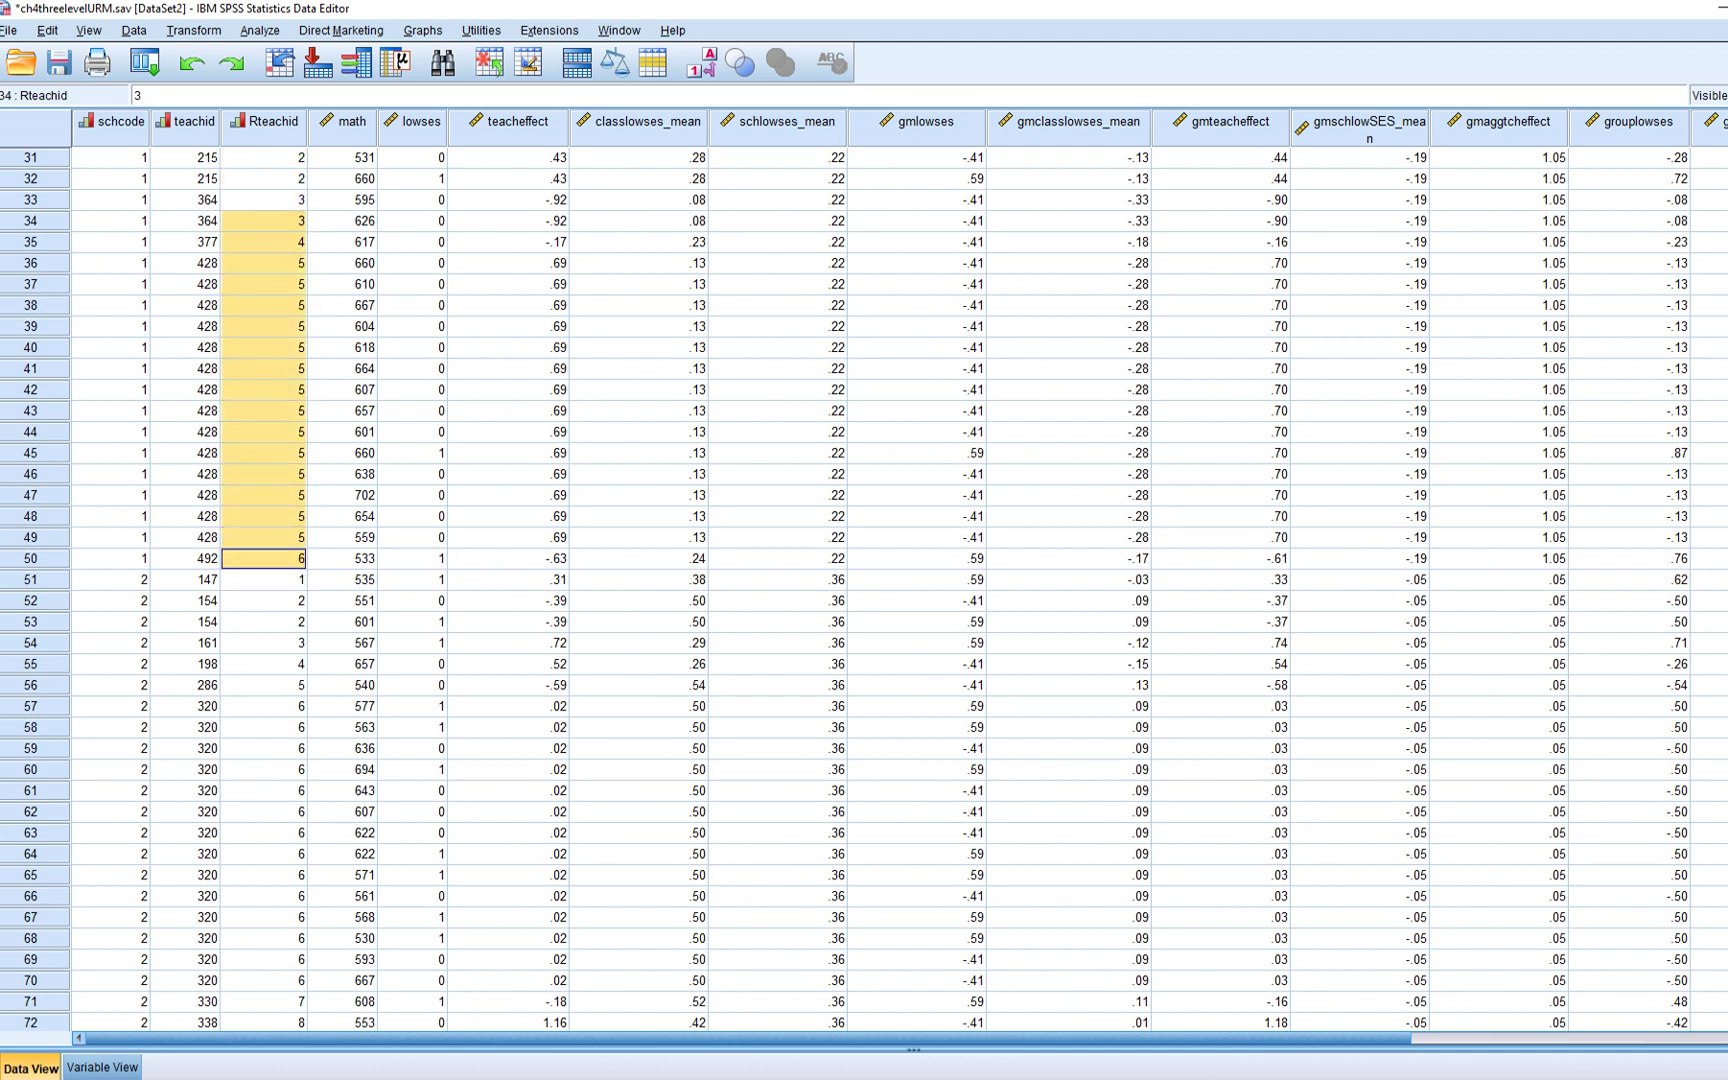
Highlight the Rteachid codes in rows 51 to 116 to review how teachers are numbered within school 2
key(Down)
key(shift+Down)
key(shift+Down)
key(shift+Down)
key(shift+Down)
key(shift+Down)
key(shift+Down)
key(shift+Down)
key(shift+Down)
key(shift+Down)
key(shift+Down)
key(shift+Down)
key(shift+Down)
key(shift+Down)
key(shift+Down)
key(shift+Down)
key(shift+Down)
key(shift+Down)
key(shift+Down)
key(shift+Down)
key(shift+Down)
key(shift+Down)
key(shift+Down)
key(shift+Down)
key(shift+Down)
key(shift+Down)
key(shift+Down)
key(shift+Down)
key(shift+Down)
key(shift+Down)
key(shift+Down)
key(shift+Down)
key(shift+Down)
key(shift+Down)
key(shift+Down)
key(shift+Down)
key(shift+Down)
key(shift+Down)
key(shift+Down)
key(shift+Down)
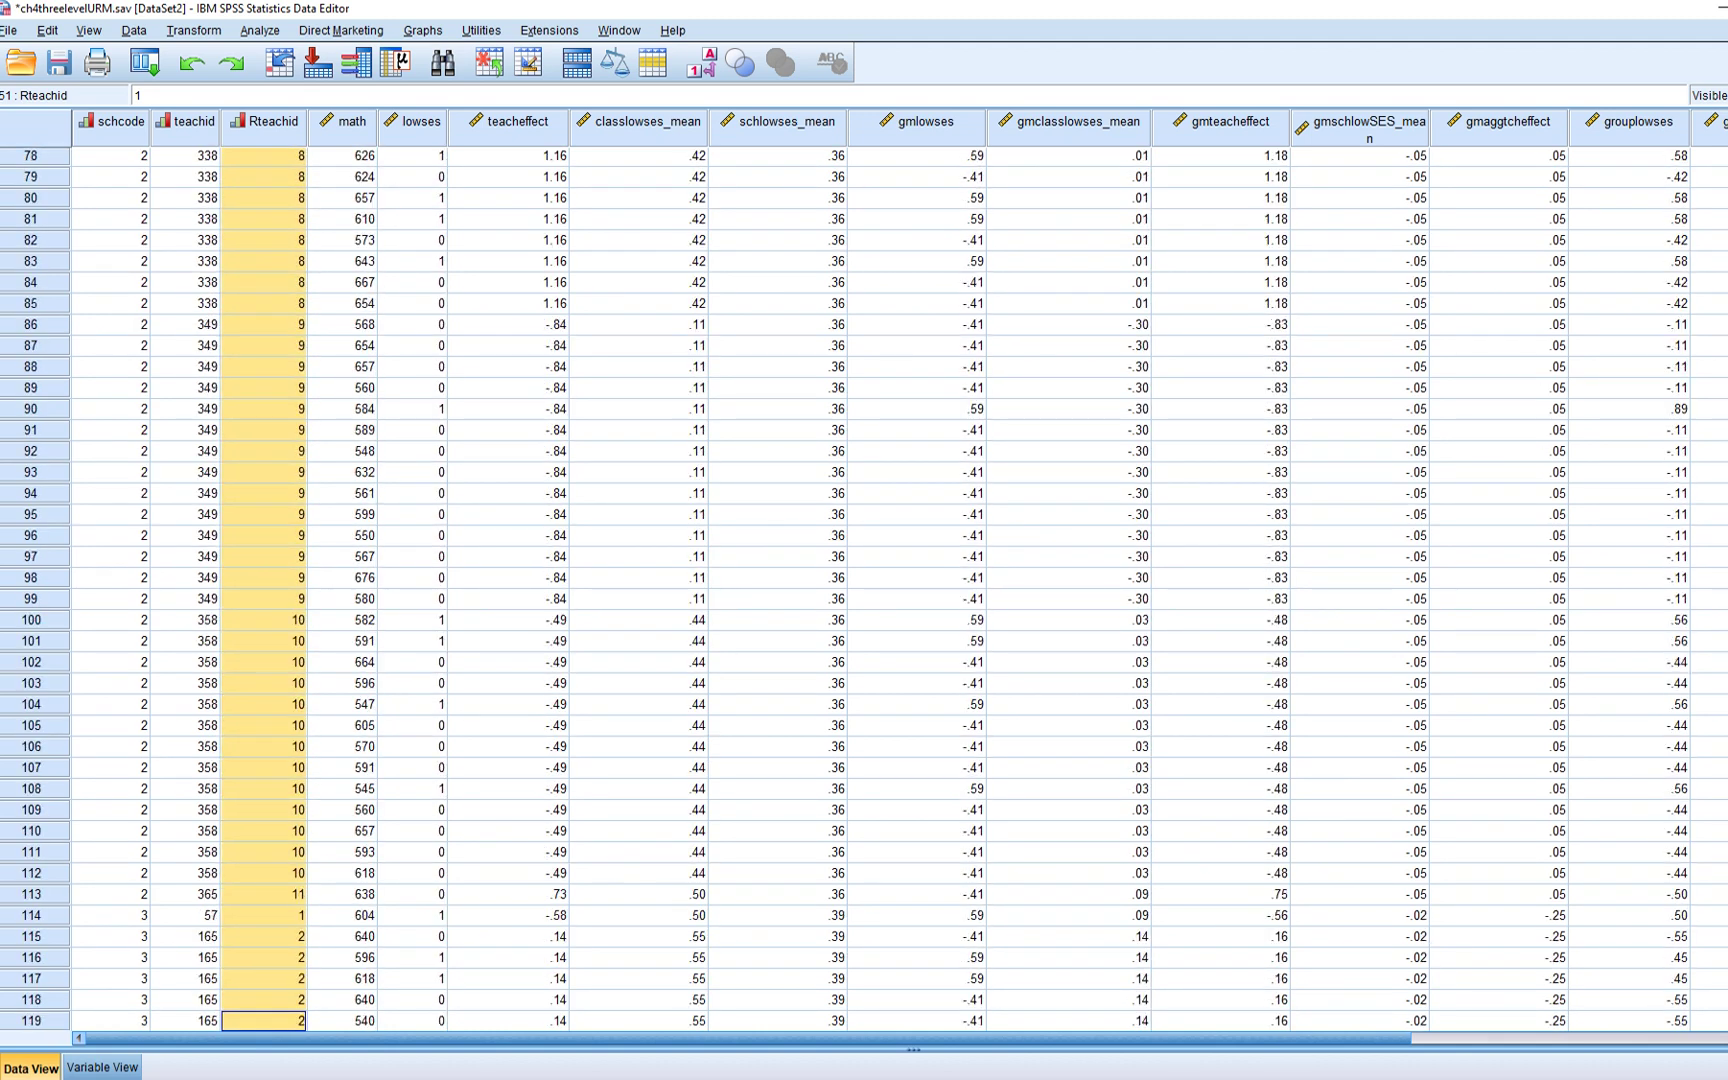
key(shift+Up)
key(shift+Up)
key(shift+Up)
key(shift+Up)
key(shift+Up)
key(shift+Up)
key(shift+Up)
key(shift+Up)
key(shift+Up)
key(shift+Up)
key(shift+Up)
key(shift+Up)
key(shift+Up)
key(shift+Up)
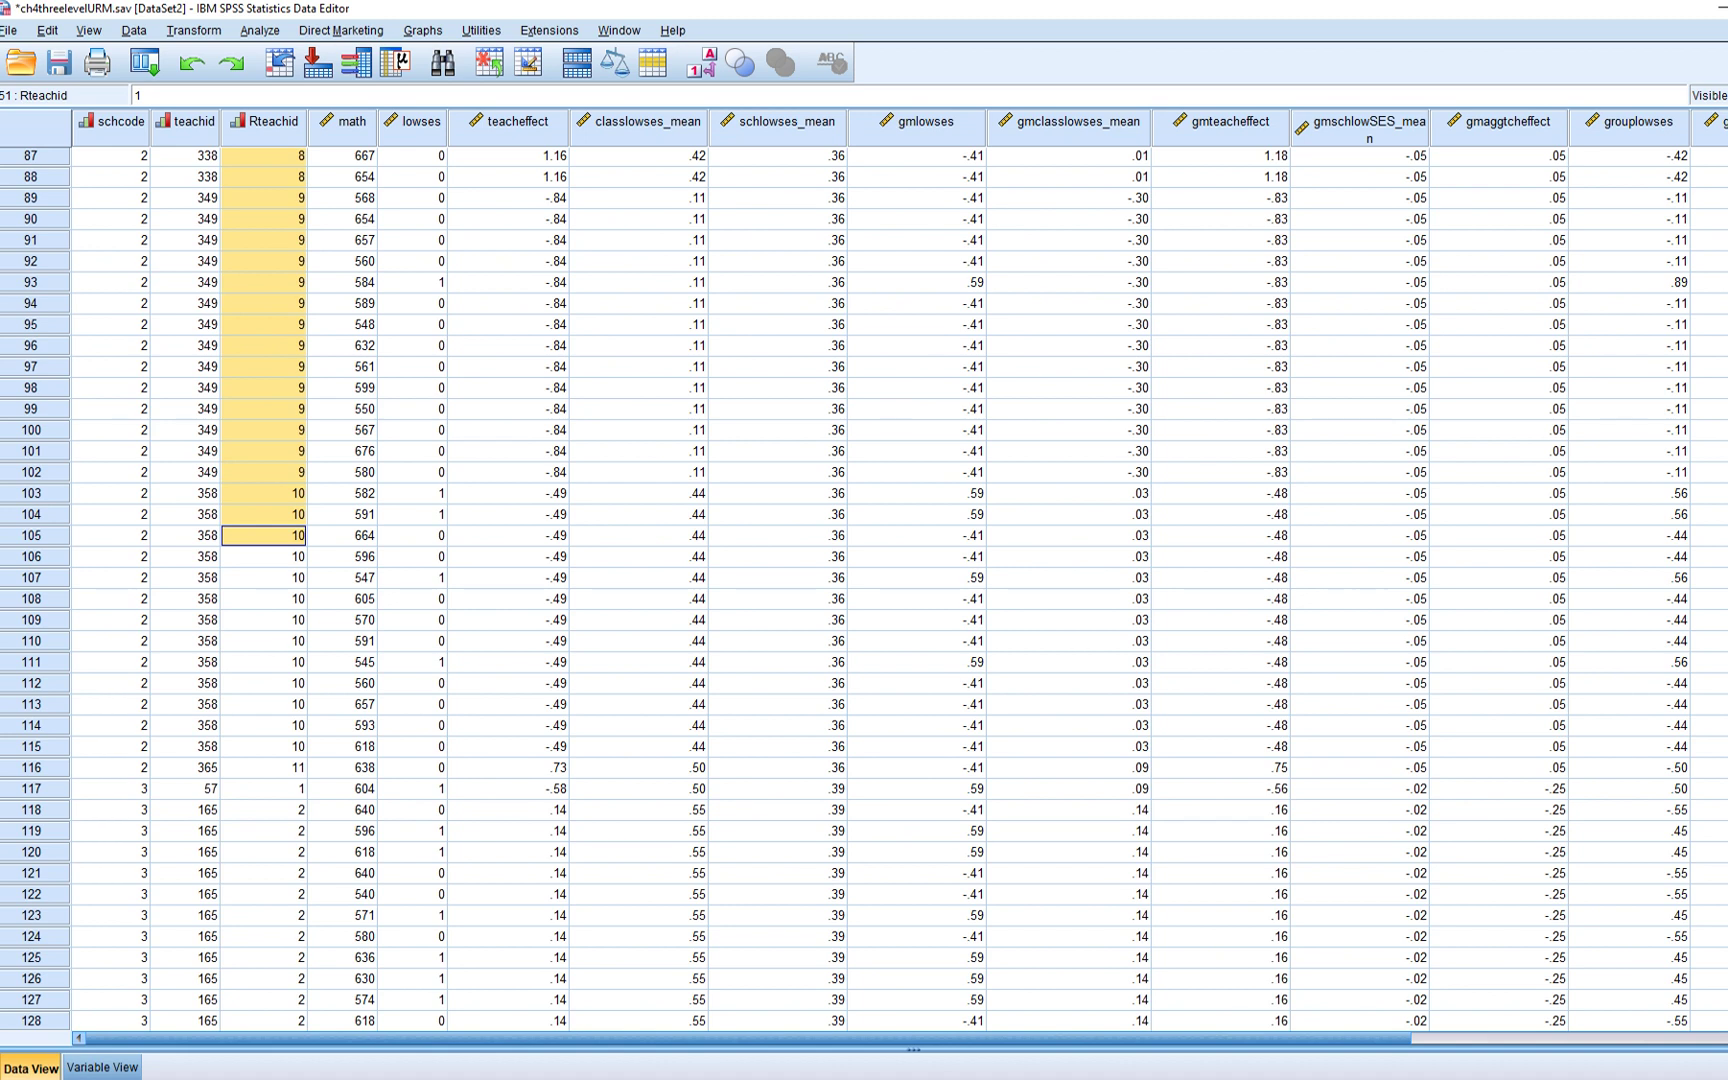
key(shift+Down)
key(shift+Down)
key(shift+Down)
key(shift+Down)
key(shift+Down)
key(shift+Down)
key(shift+Down)
key(shift+Down)
key(shift+Down)
key(shift+Down)
key(shift+Down)
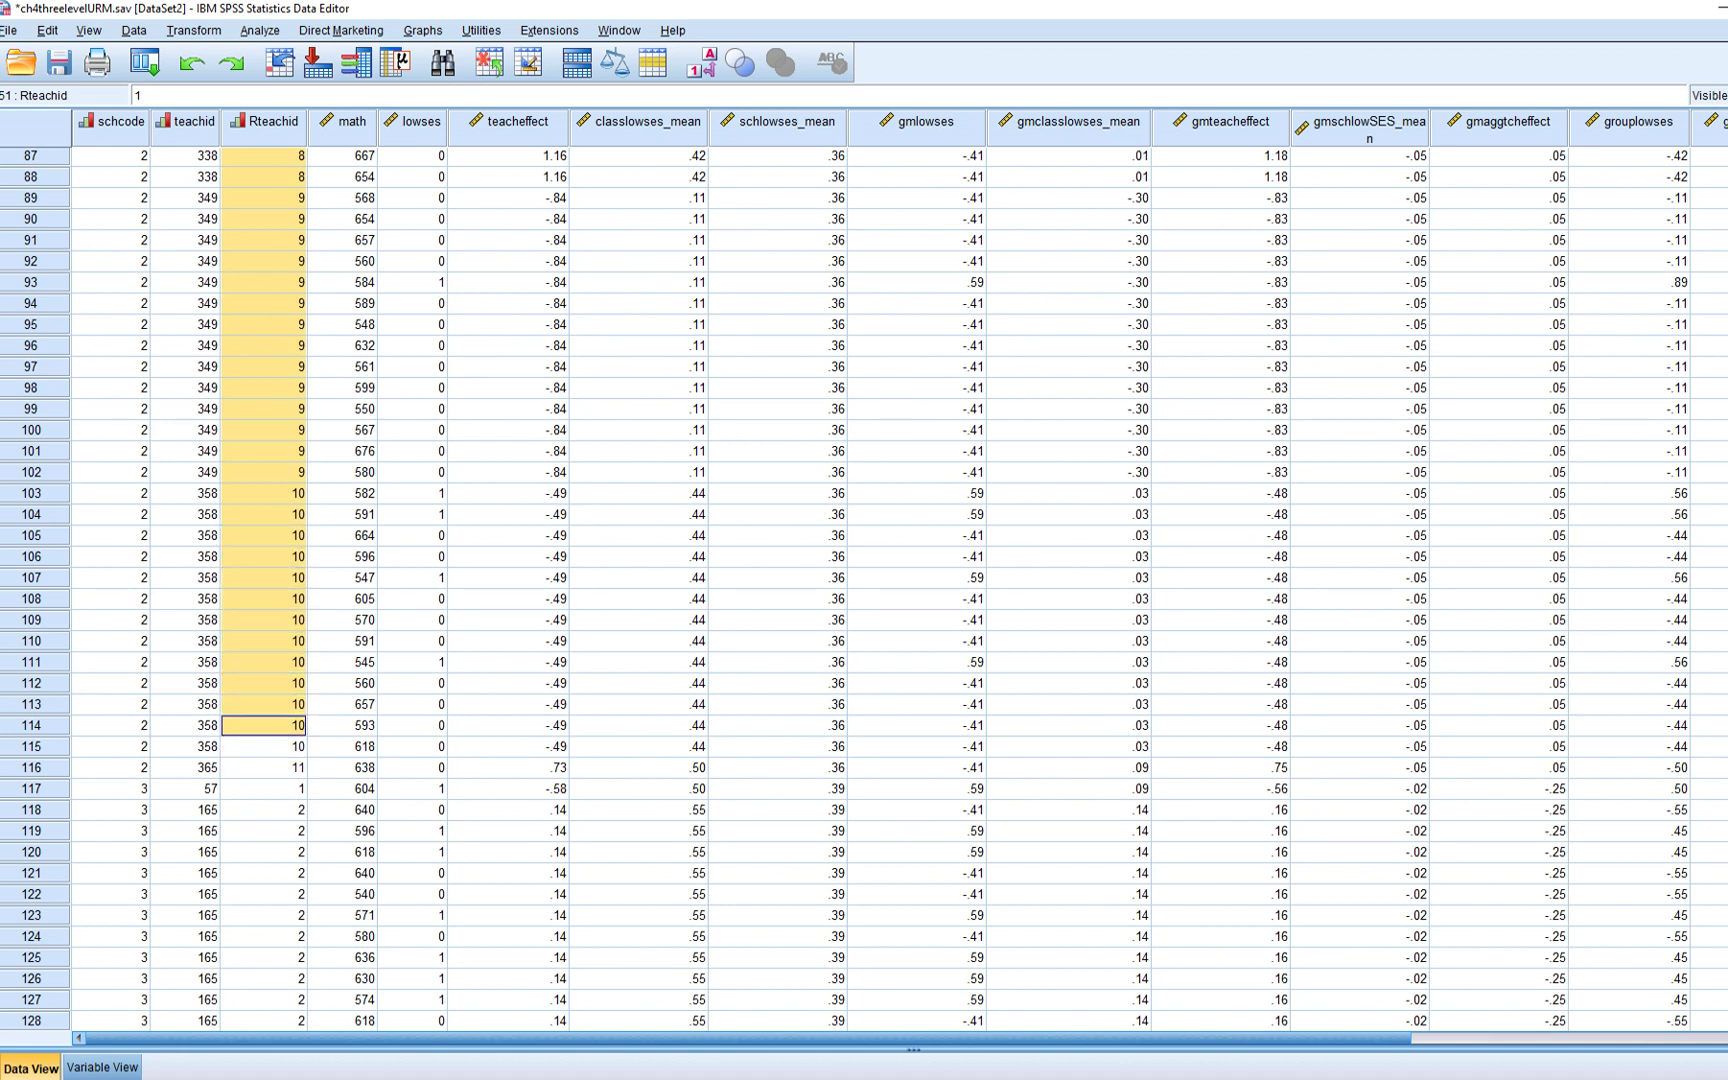
key(shift+Up)
key(shift+Down)
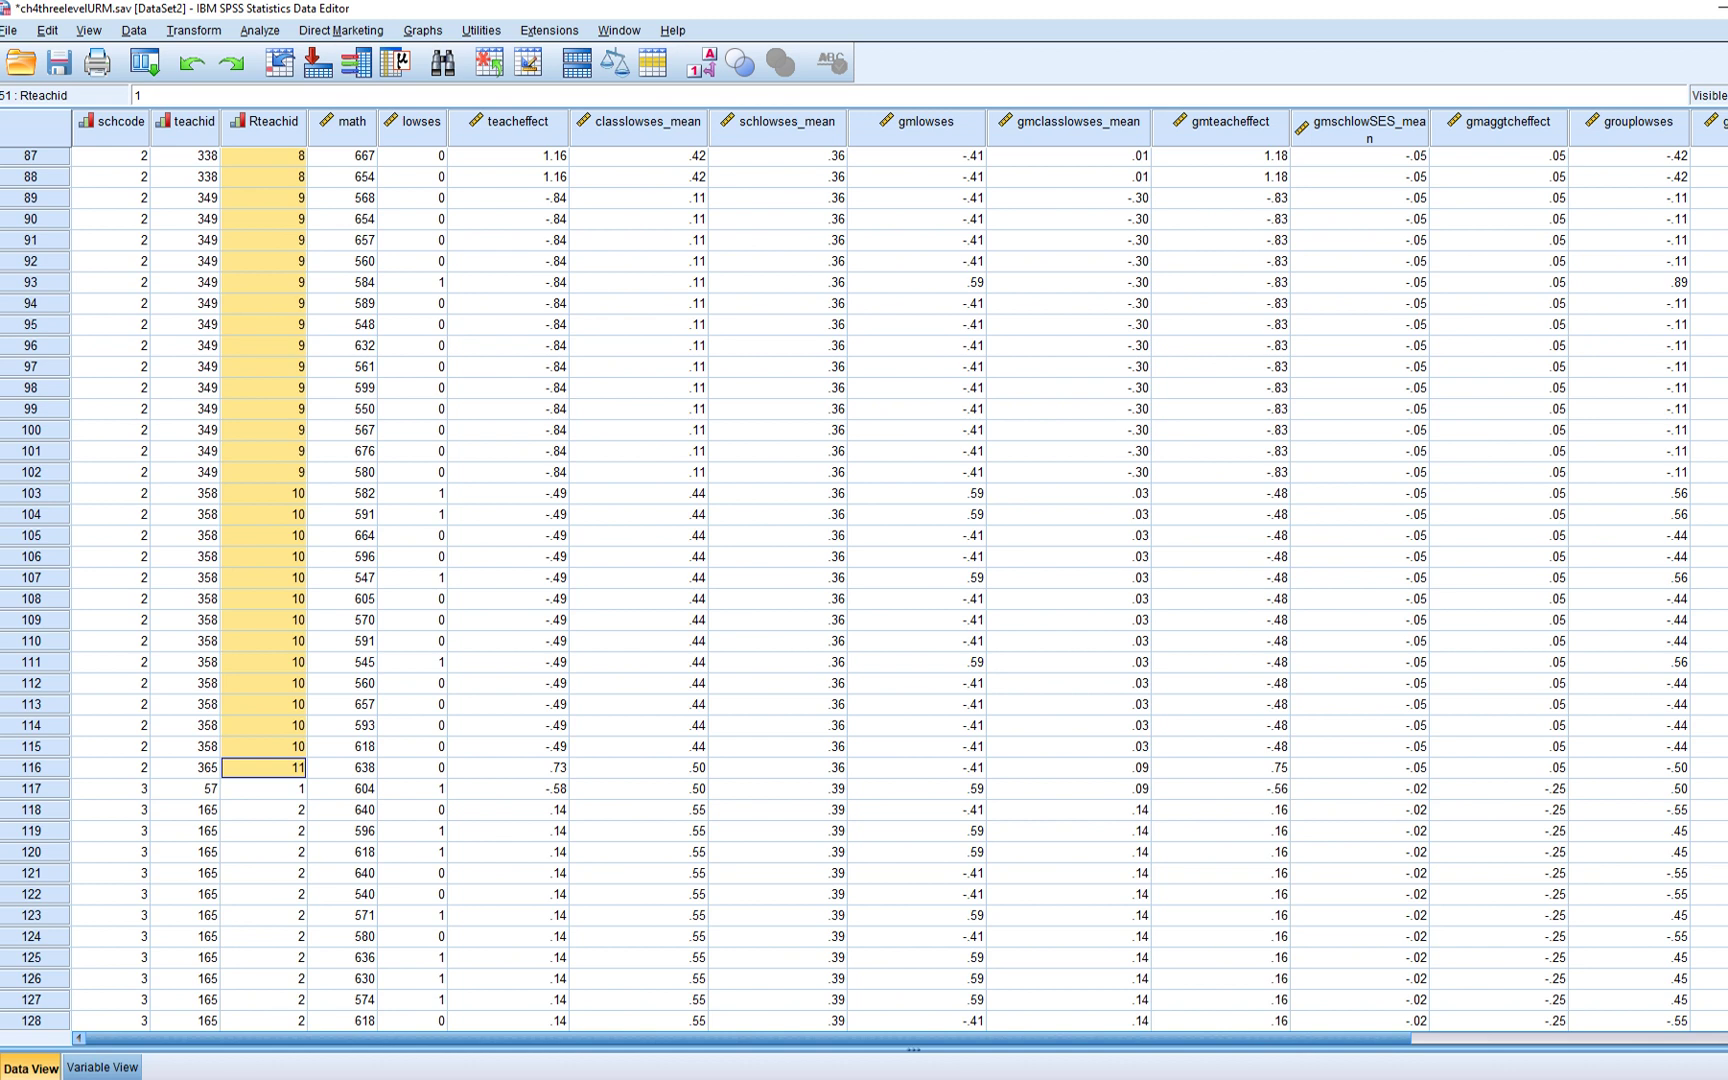
Return to the first case and examine the Rteachid column and the math score column
click(111, 578)
scroll(864, 588, up, 20)
scroll(864, 588, up, 8)
click(264, 121)
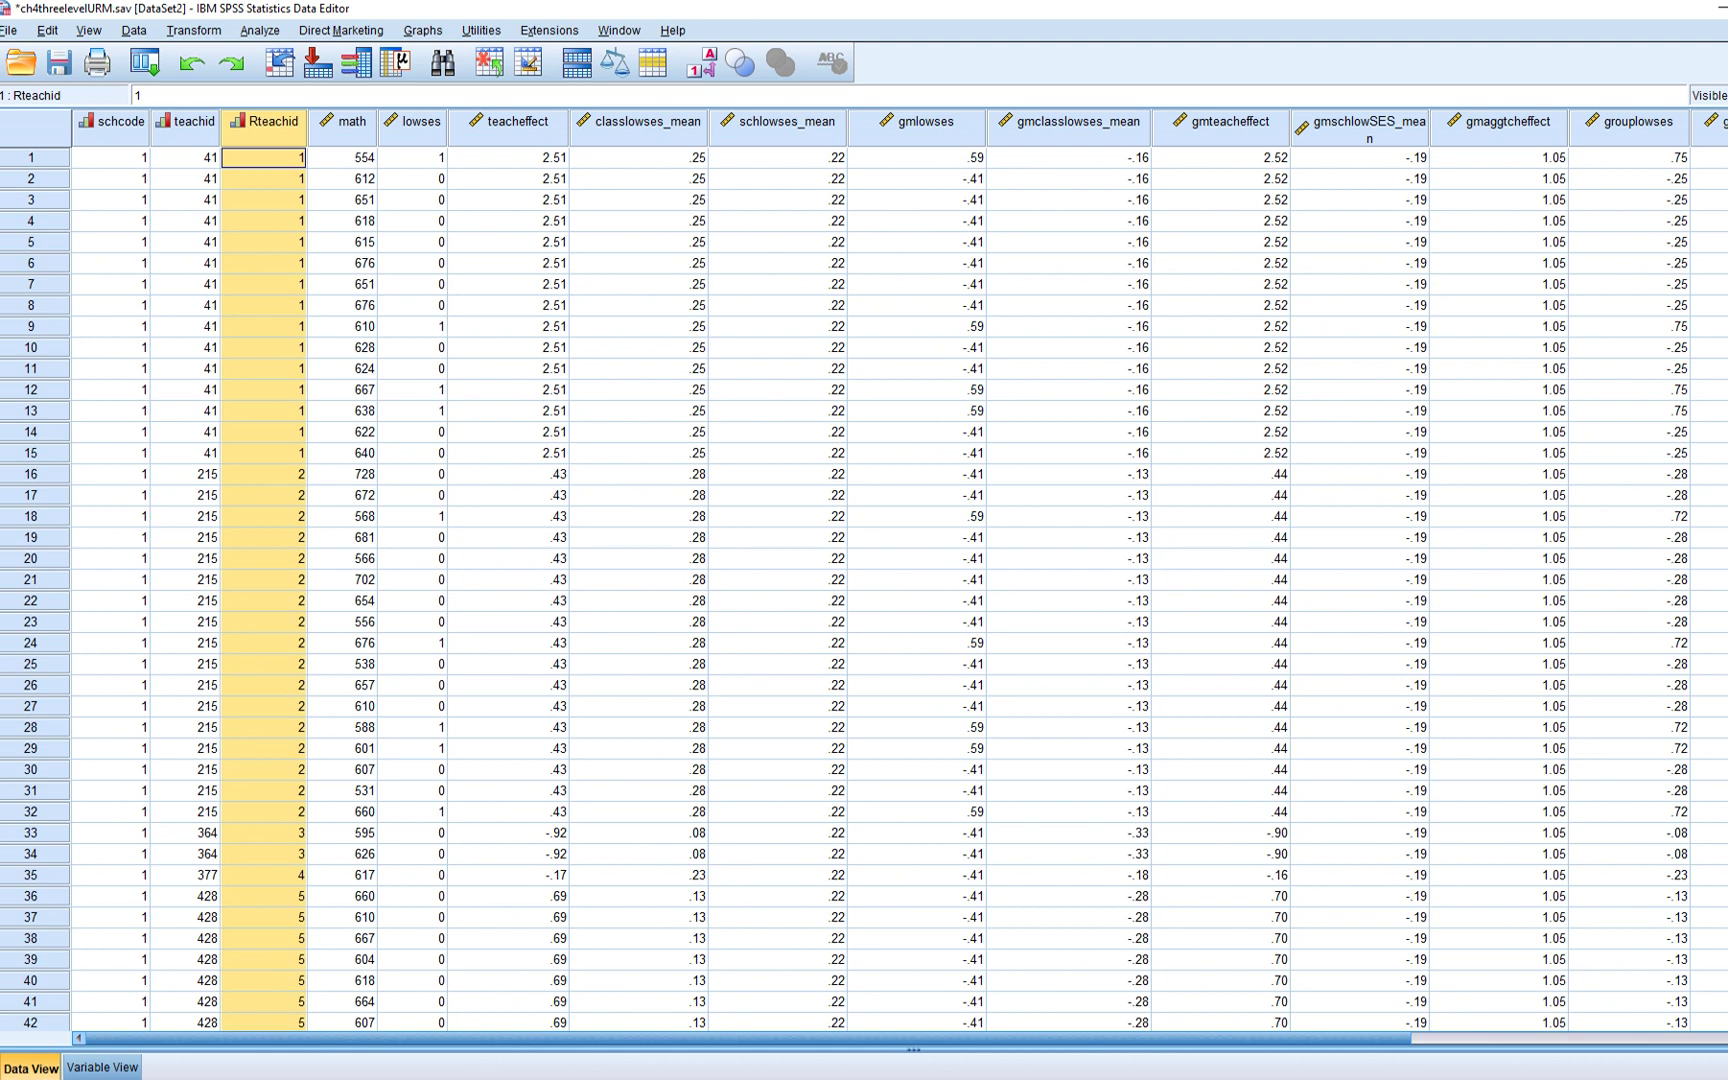
click(342, 121)
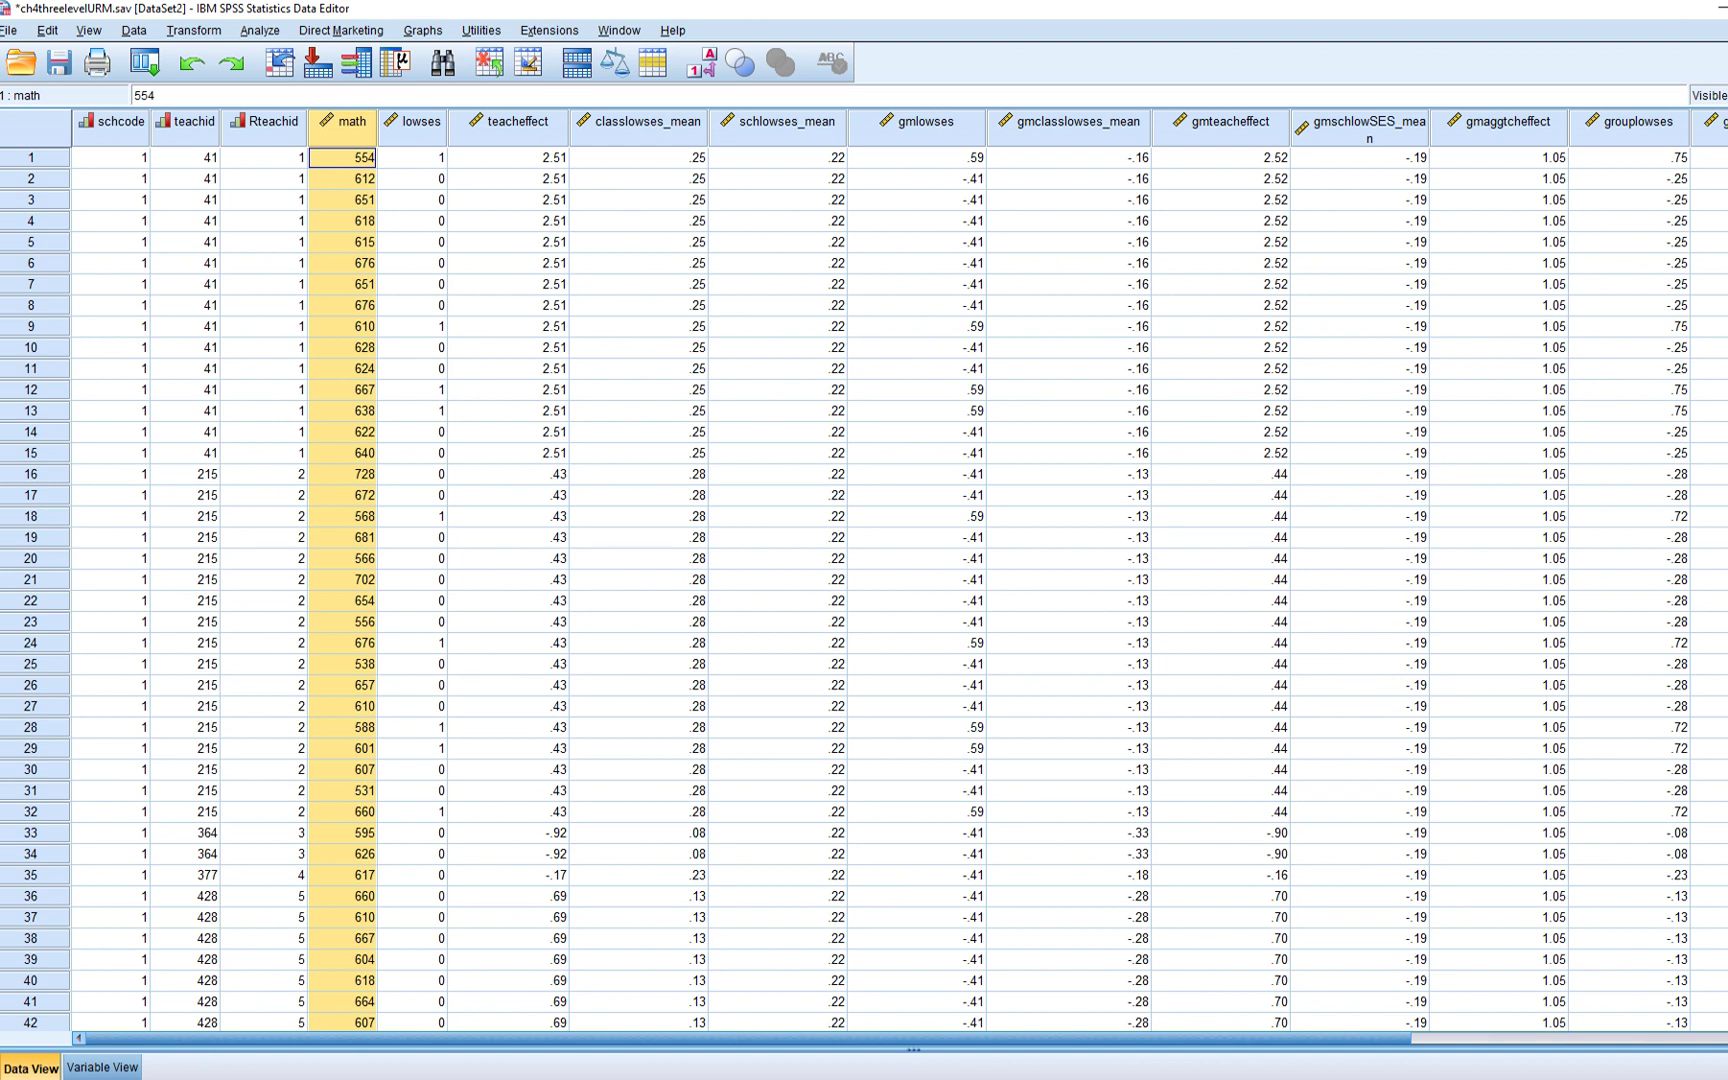
click(342, 178)
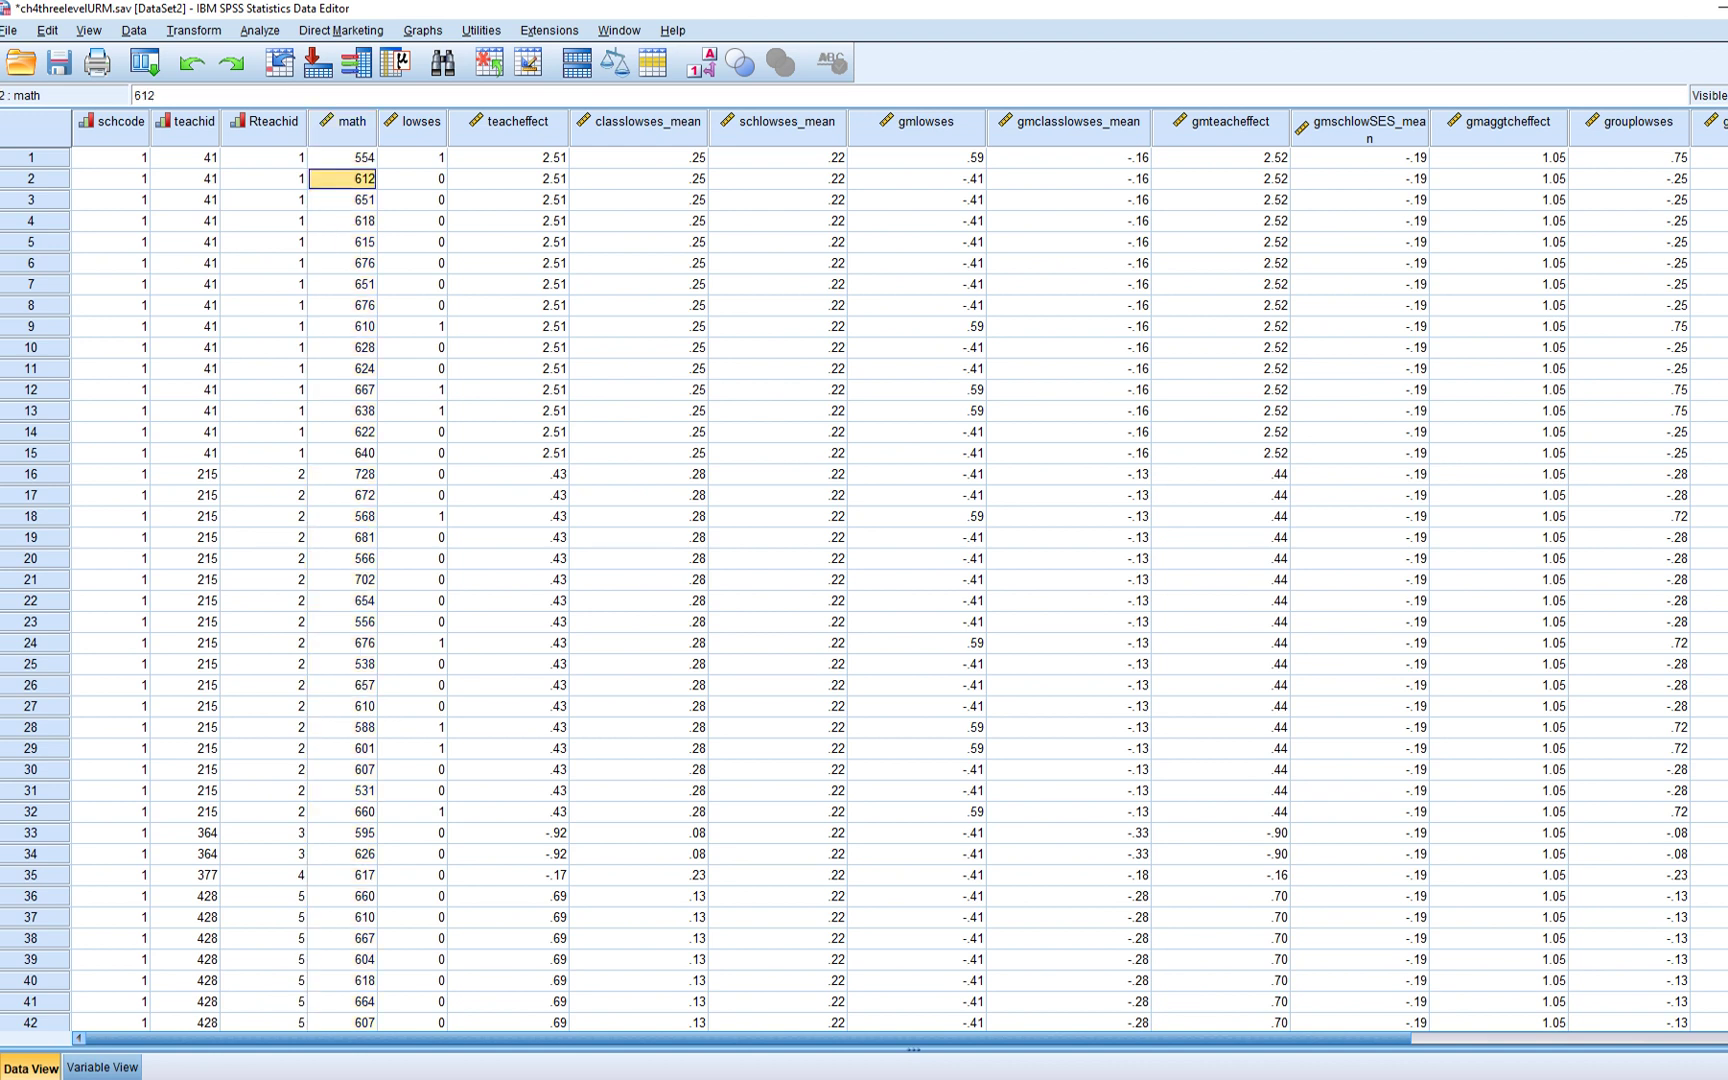
click(342, 121)
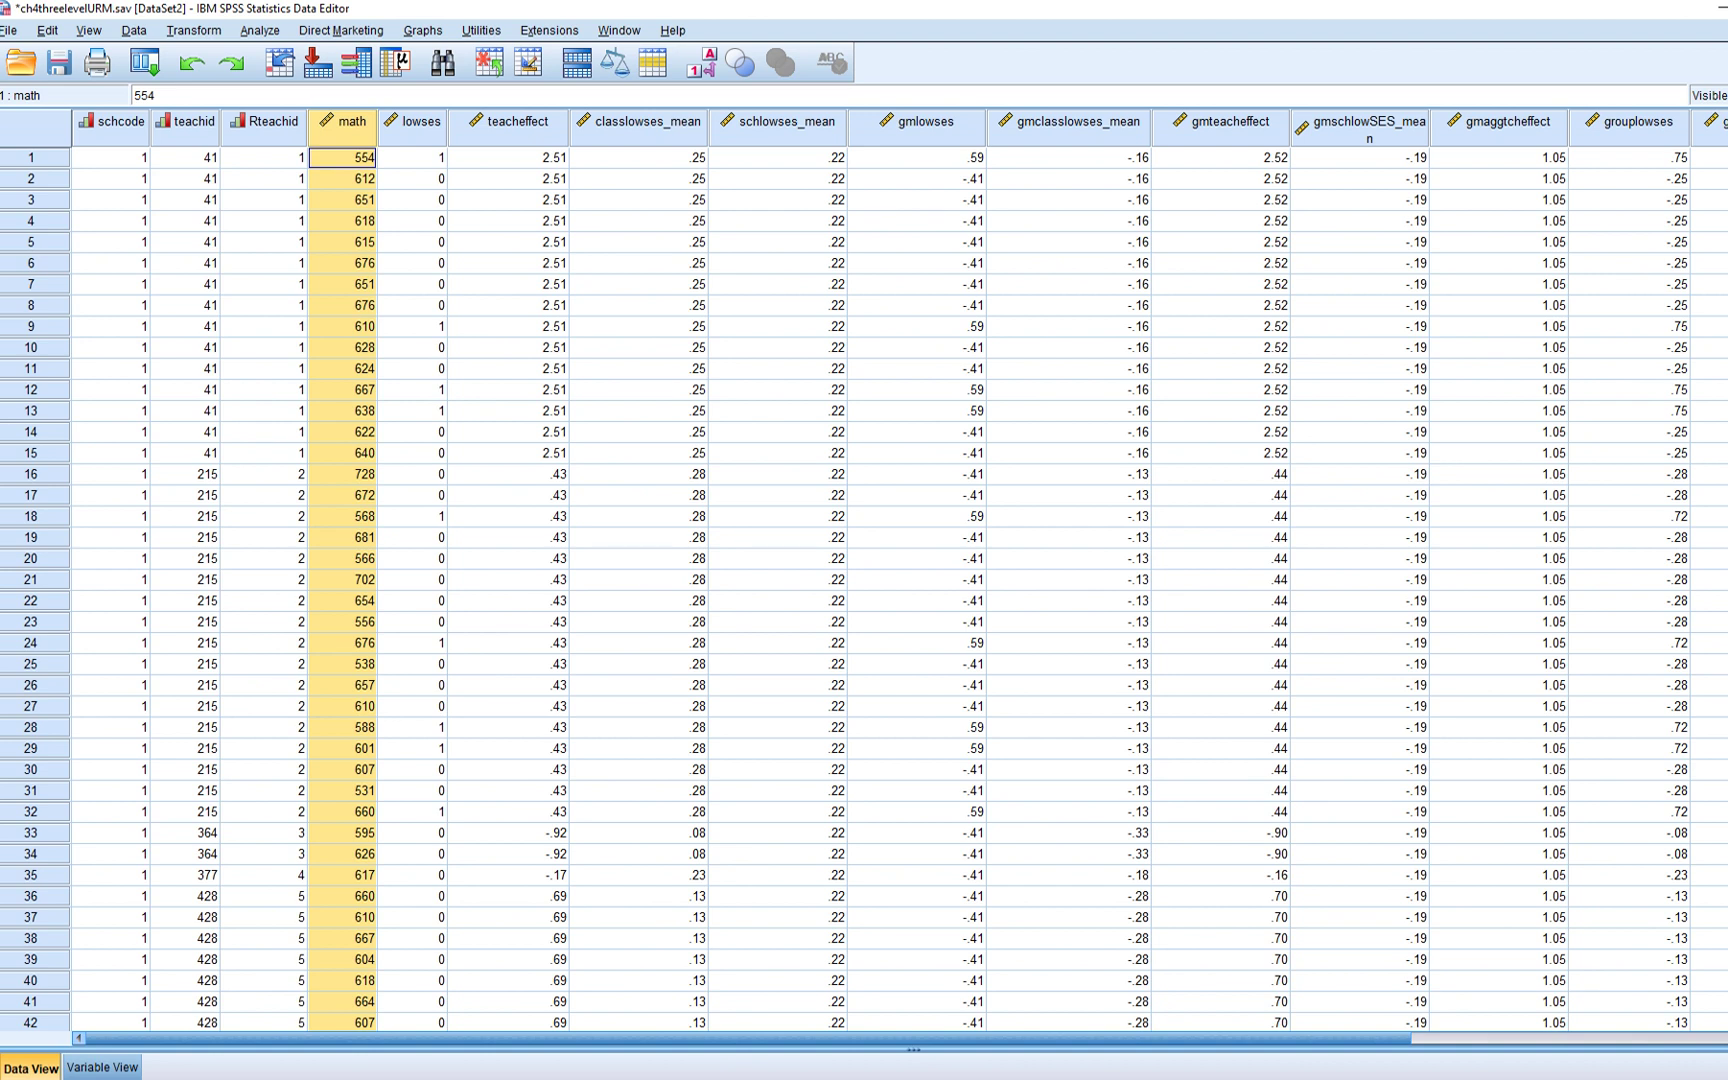
Compare the lowses column with the teacheffect, classlowses_mean, schlowses_mean and gmlowses columns
click(412, 121)
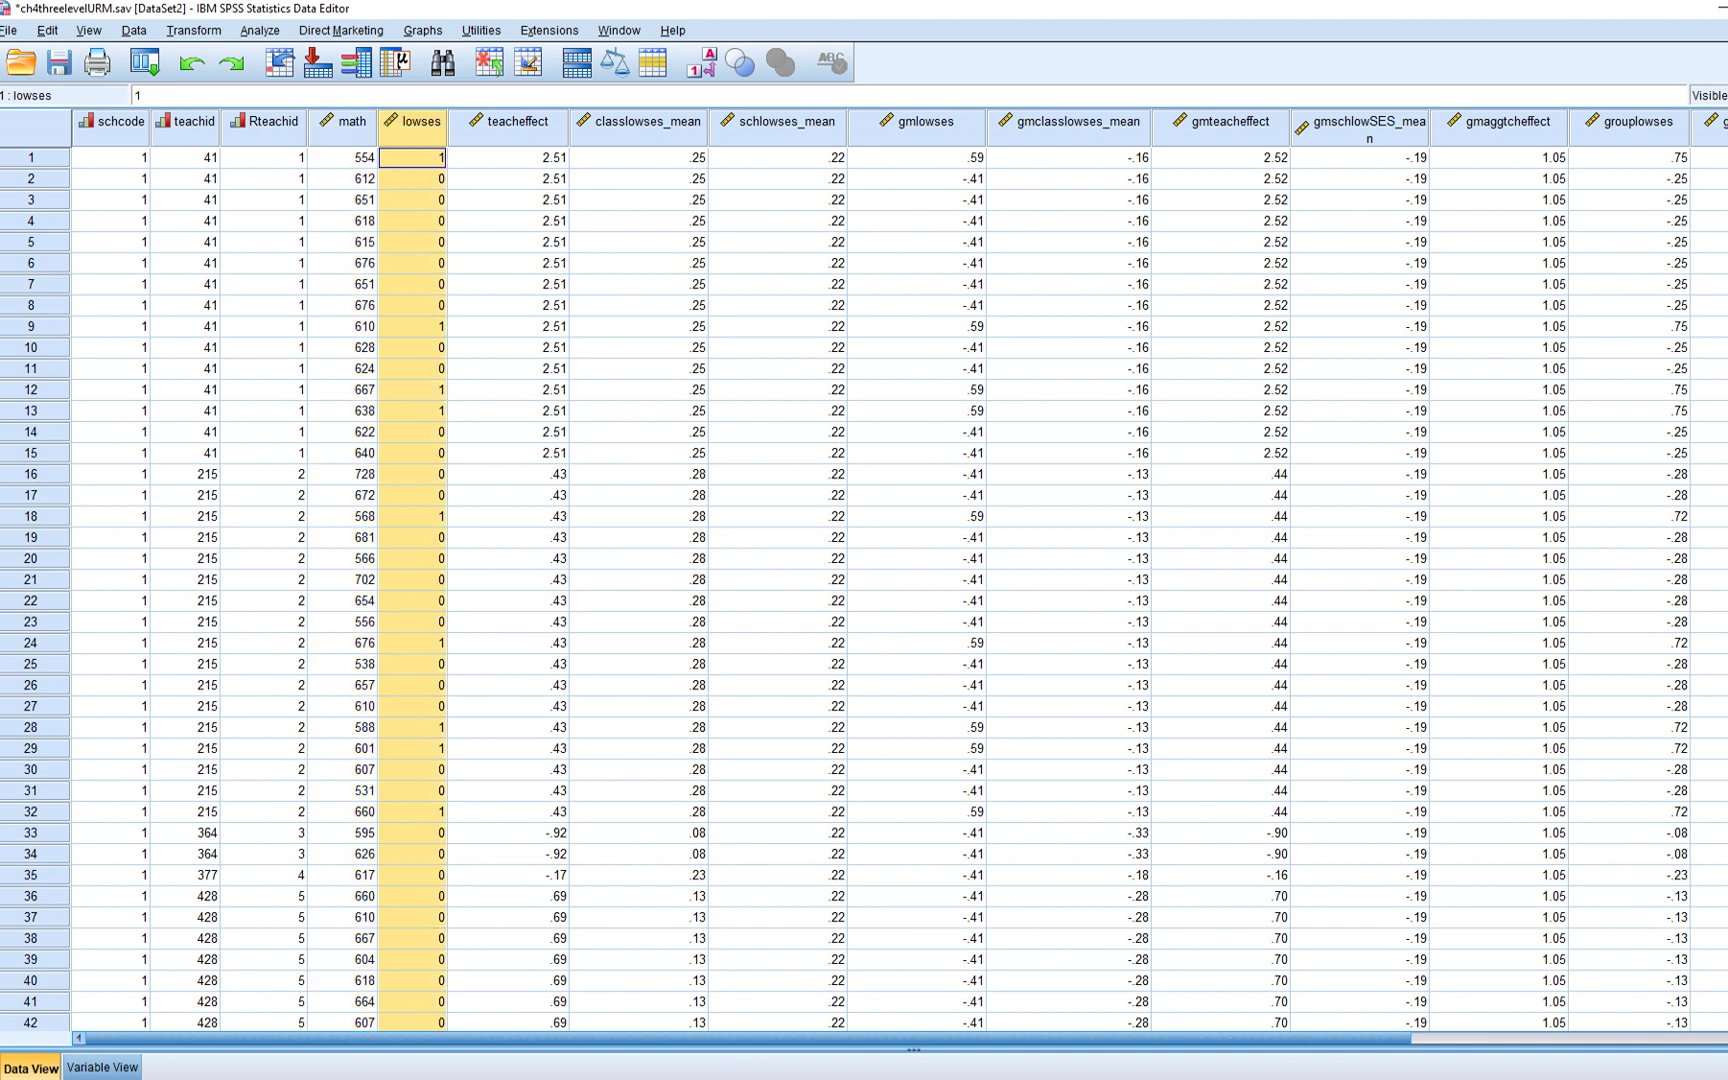
drag(508, 121, 637, 121)
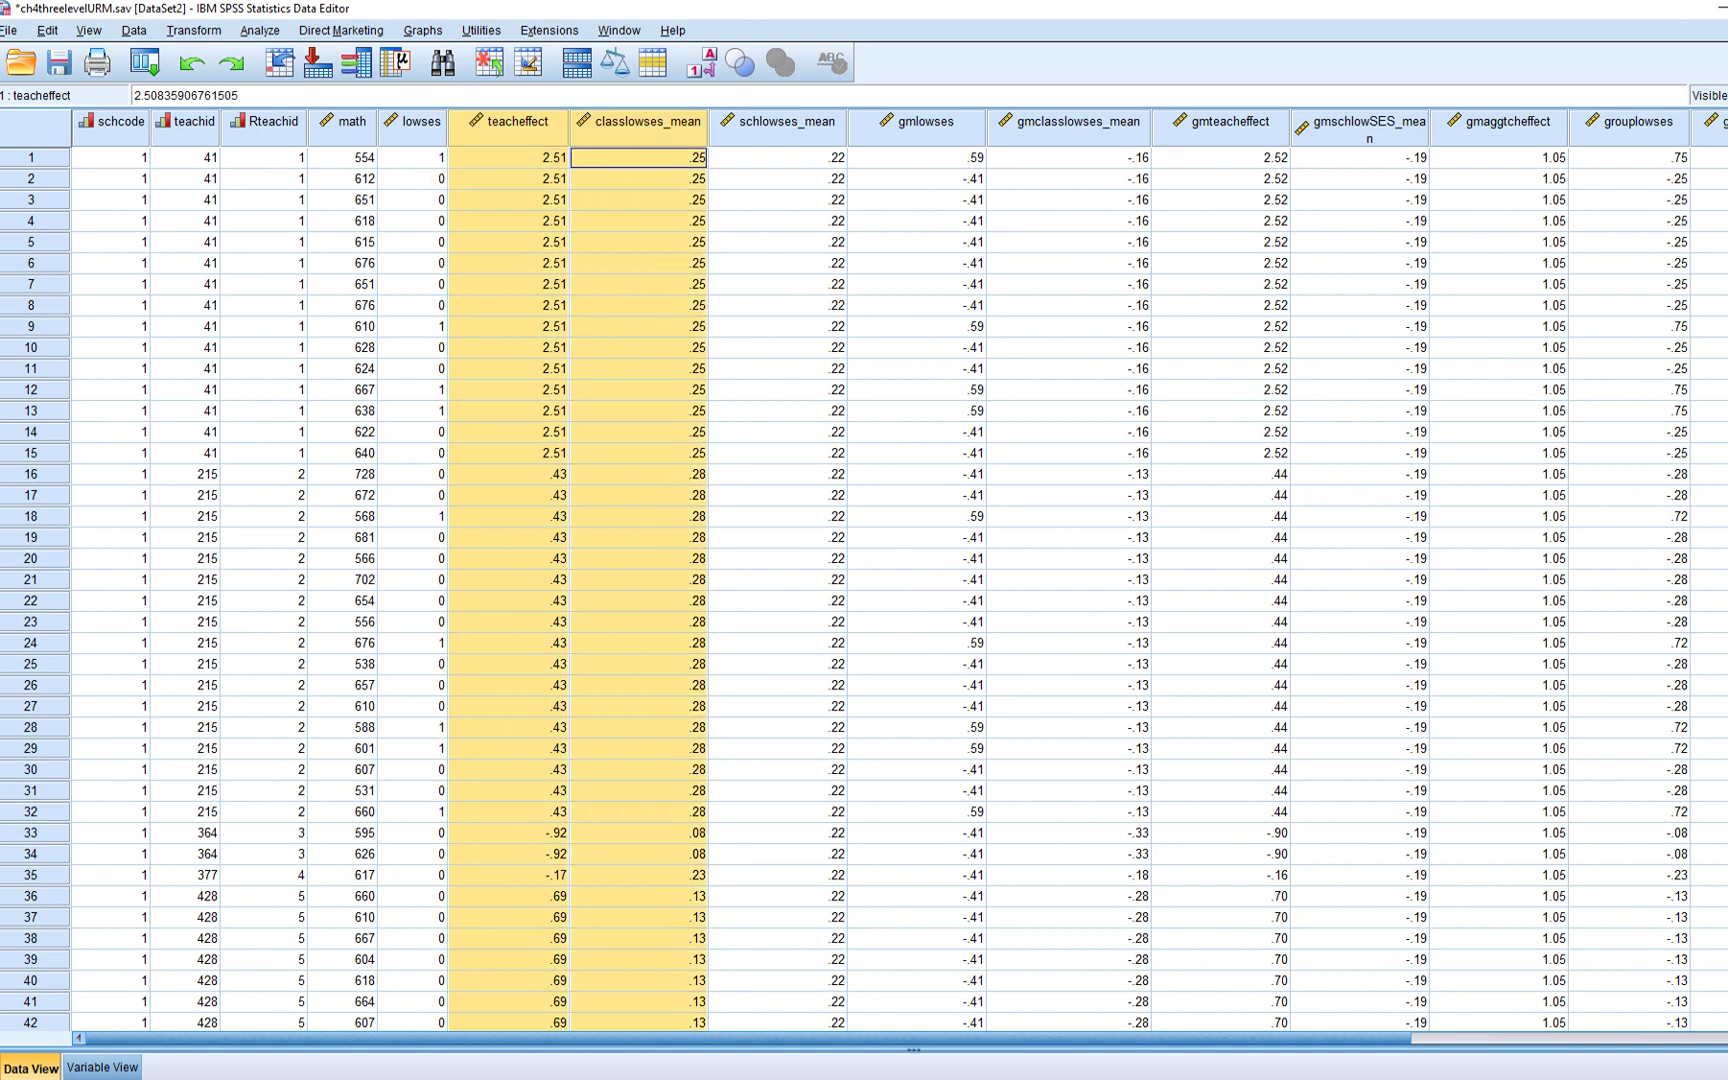
click(777, 121)
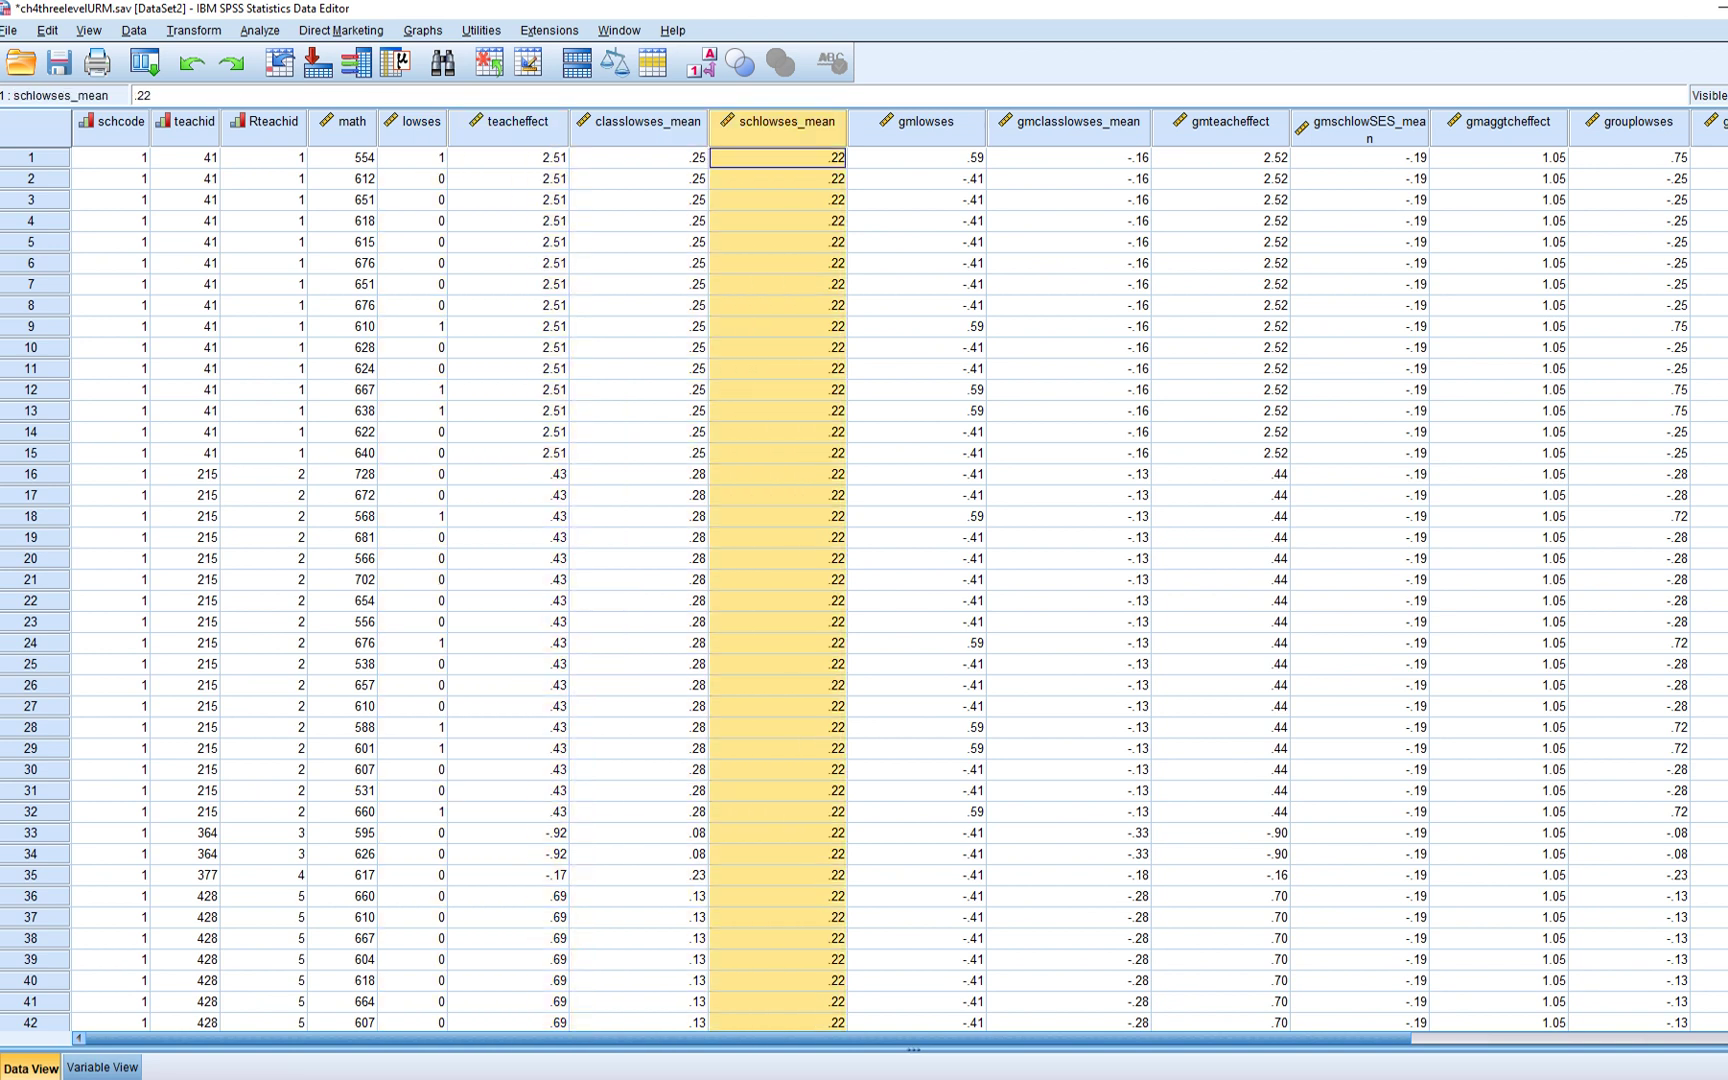
click(412, 121)
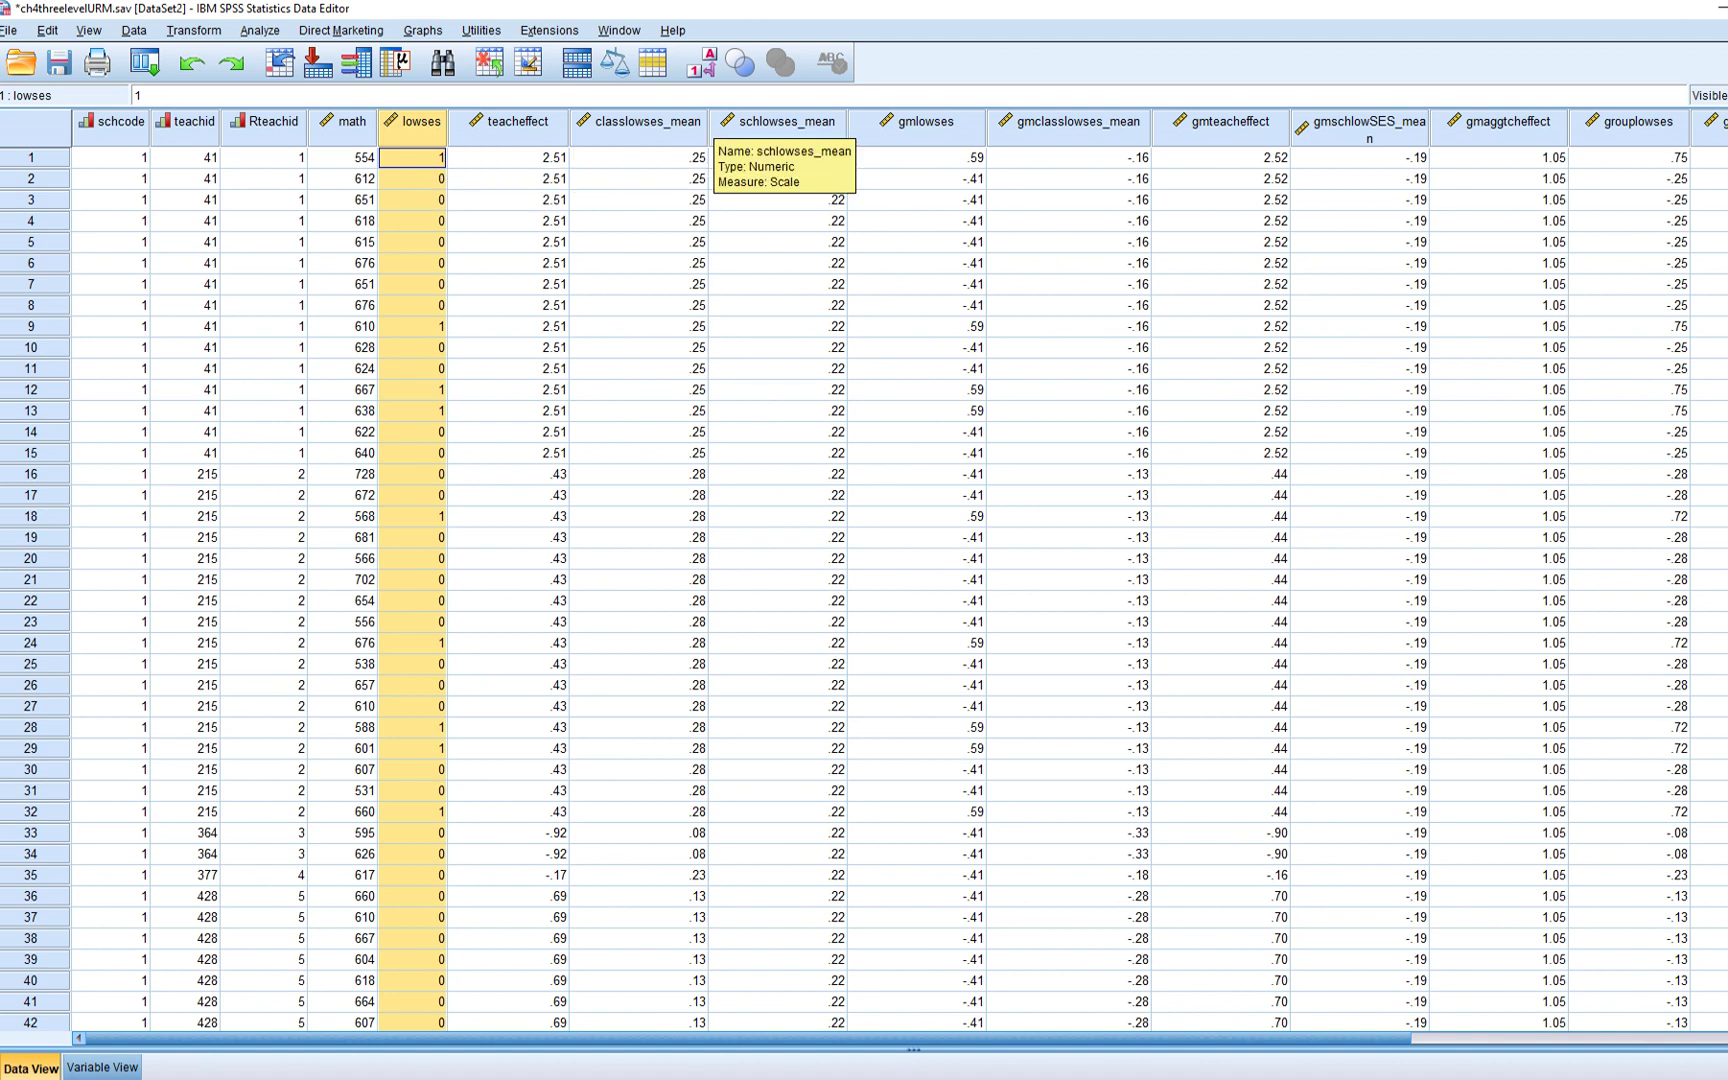
click(915, 121)
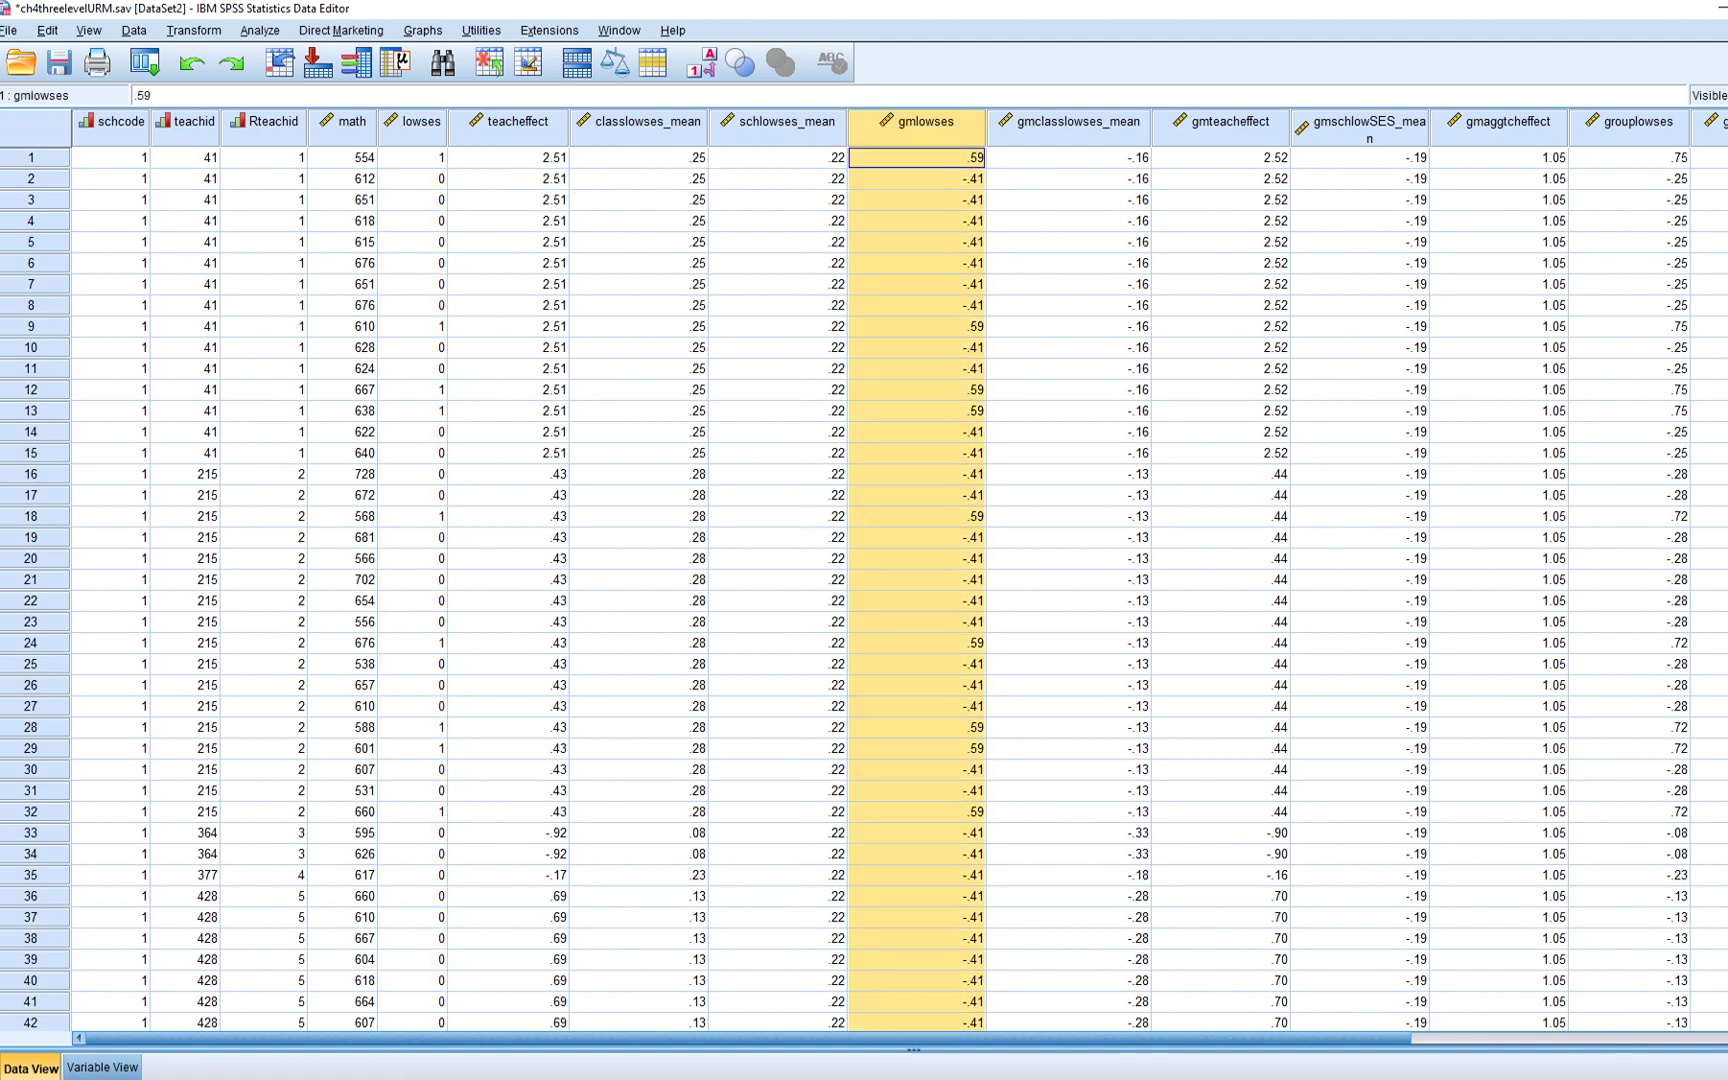
click(412, 121)
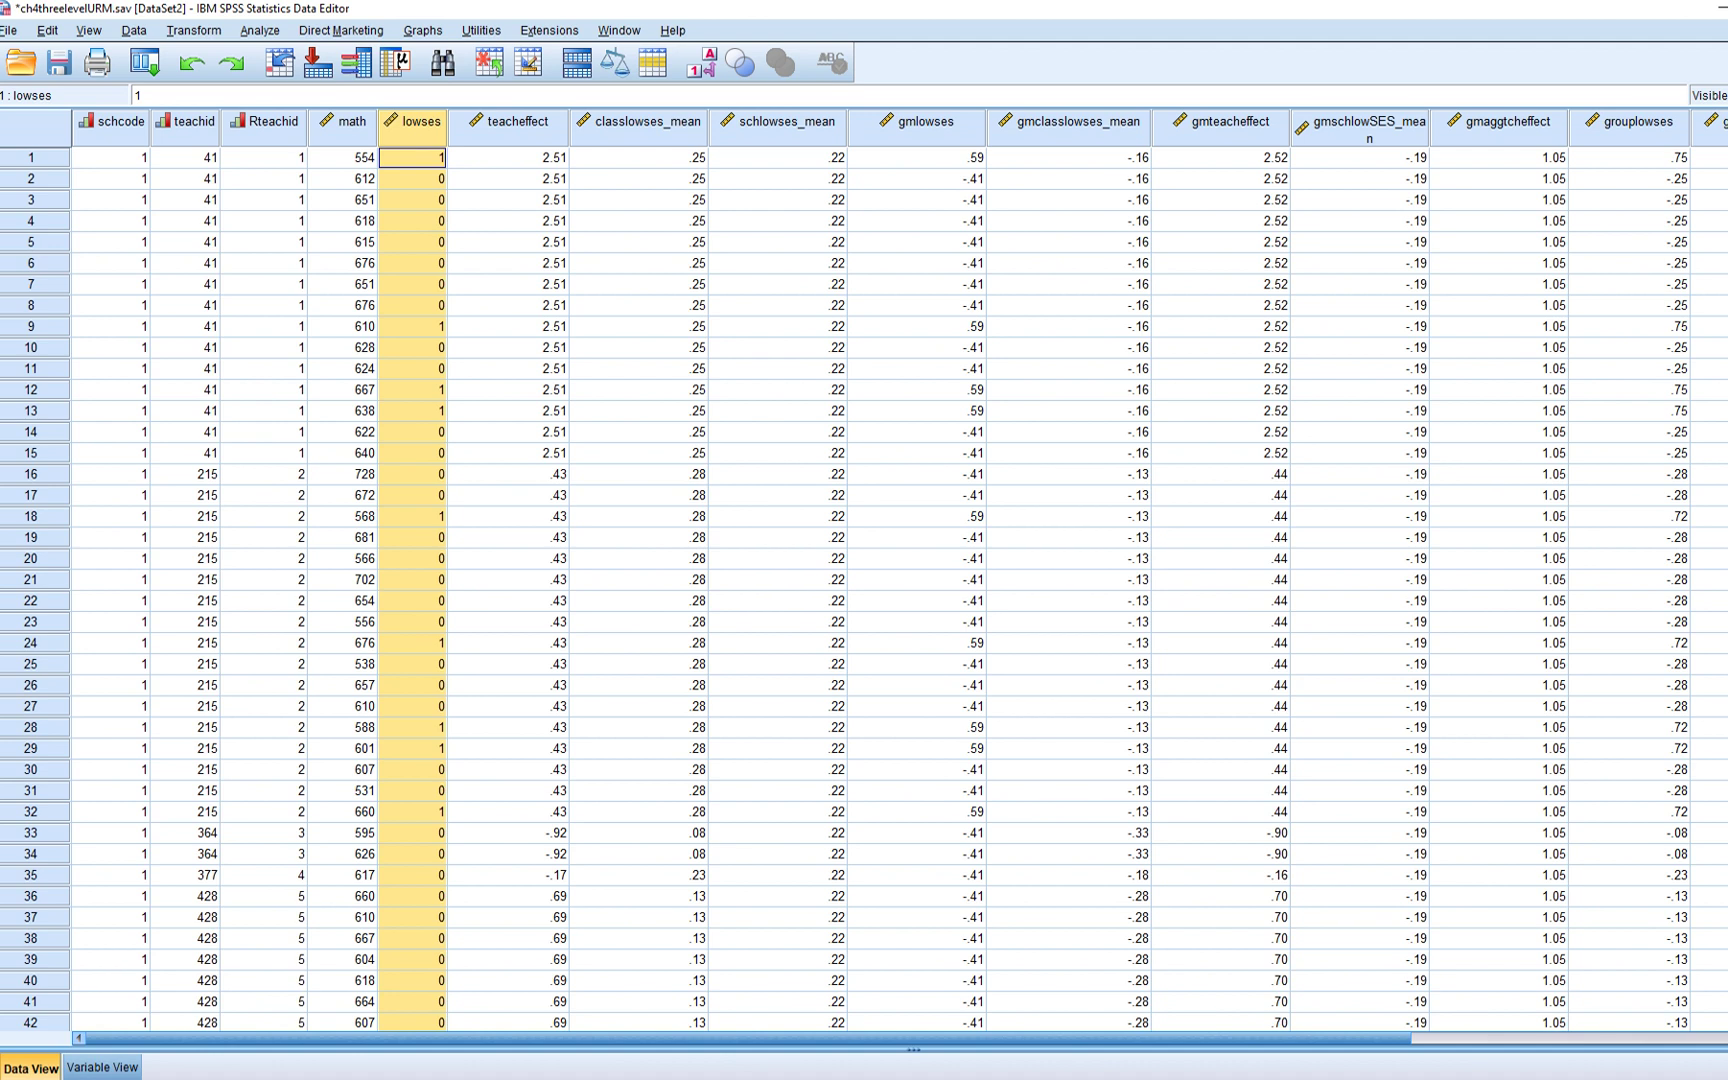
Examine the student-level lowses codes in the first five rows
click(412, 178)
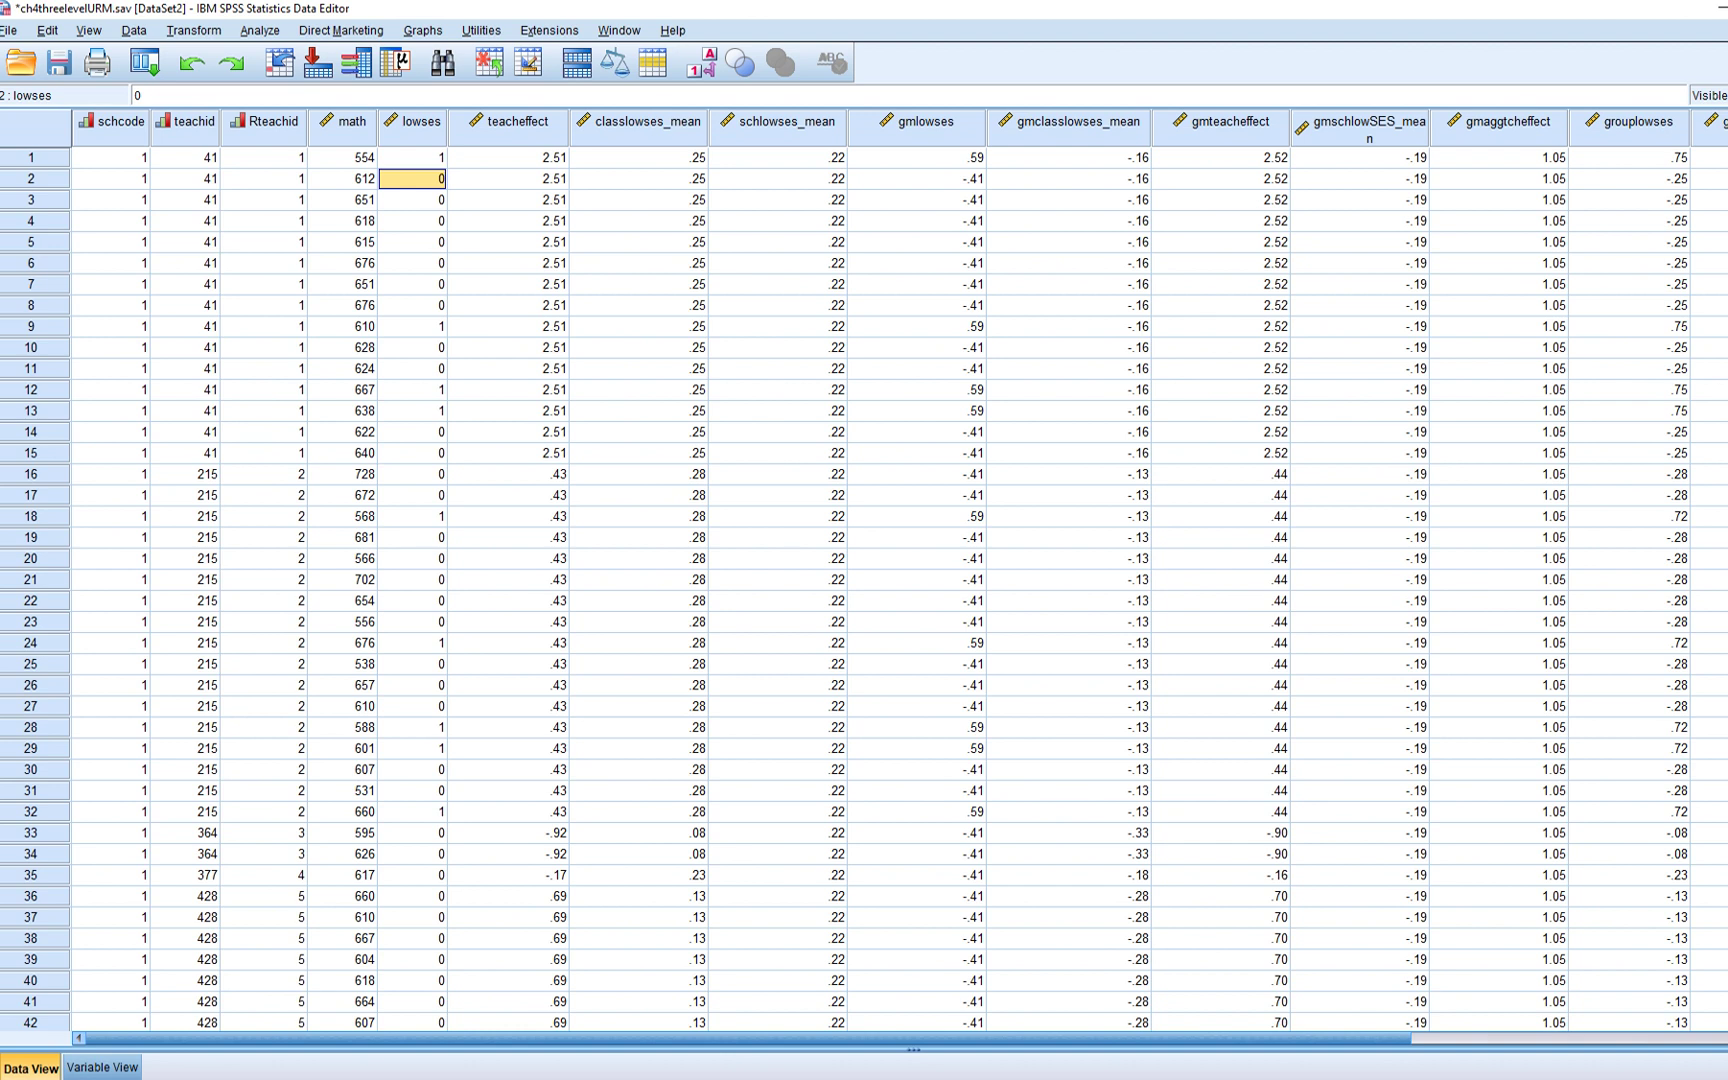
click(412, 157)
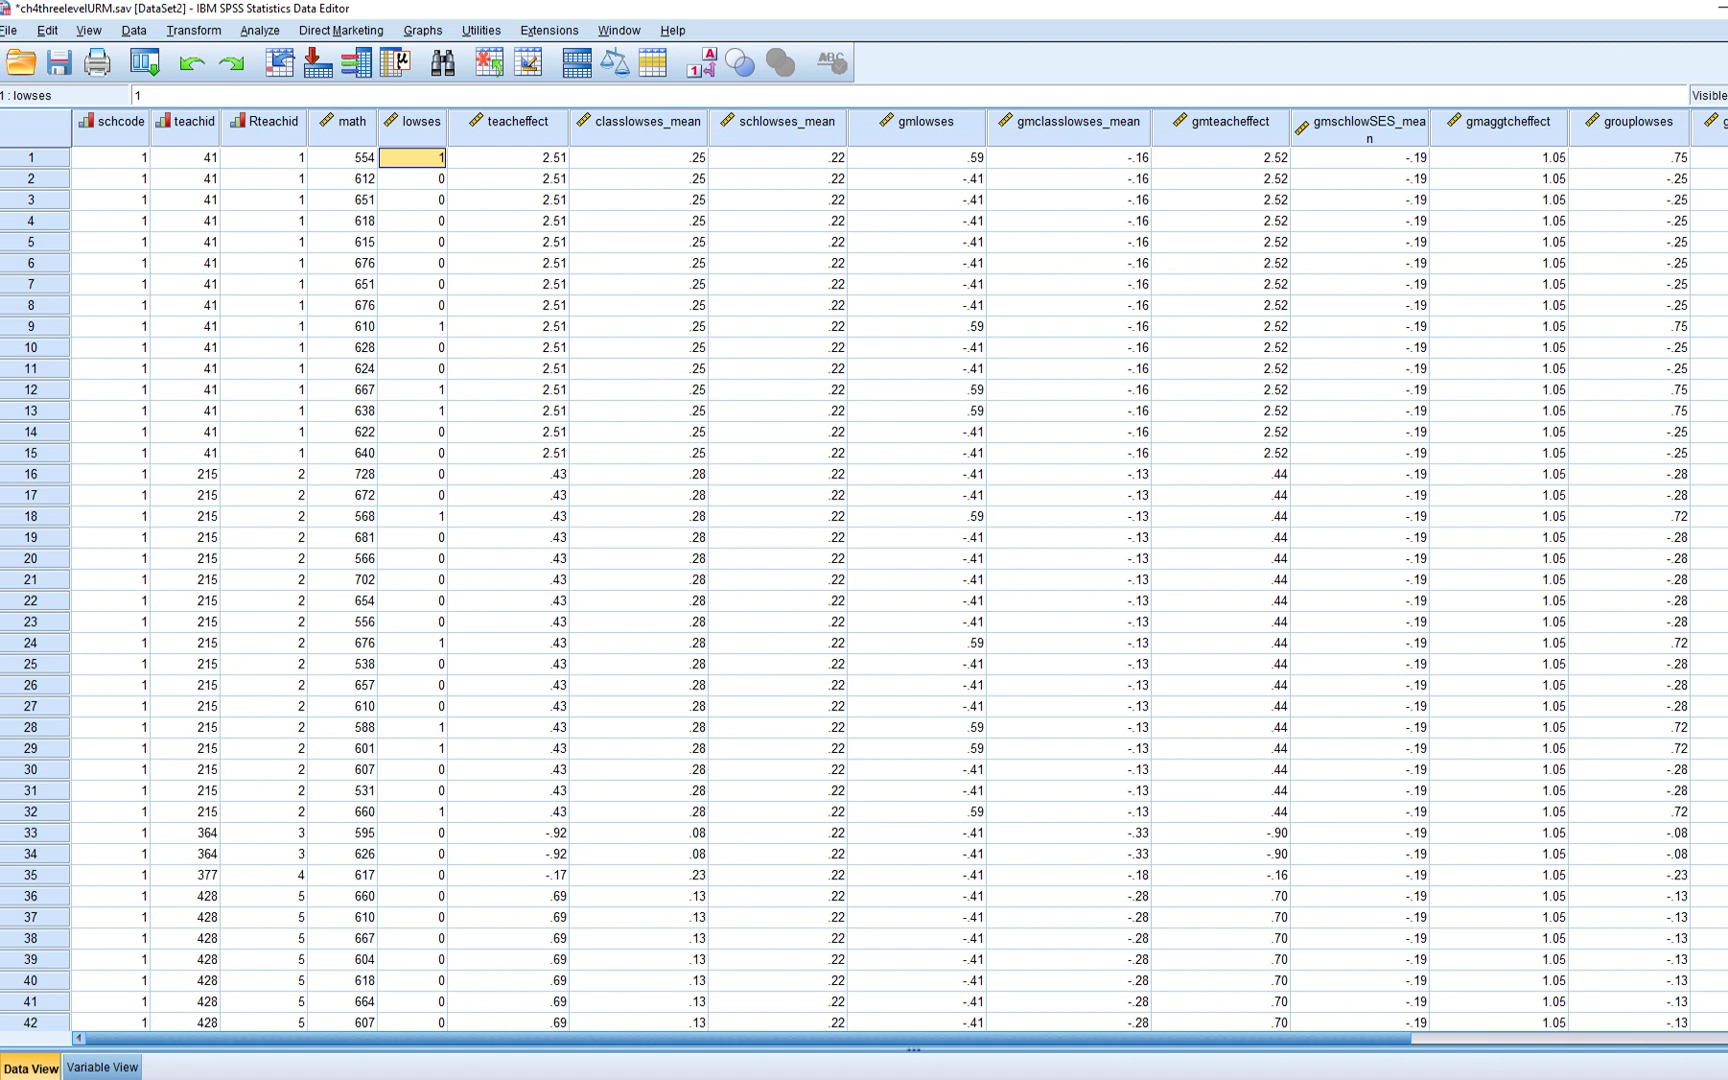
key(shift+Down)
key(shift+Down)
key(shift+Down)
key(shift+Down)
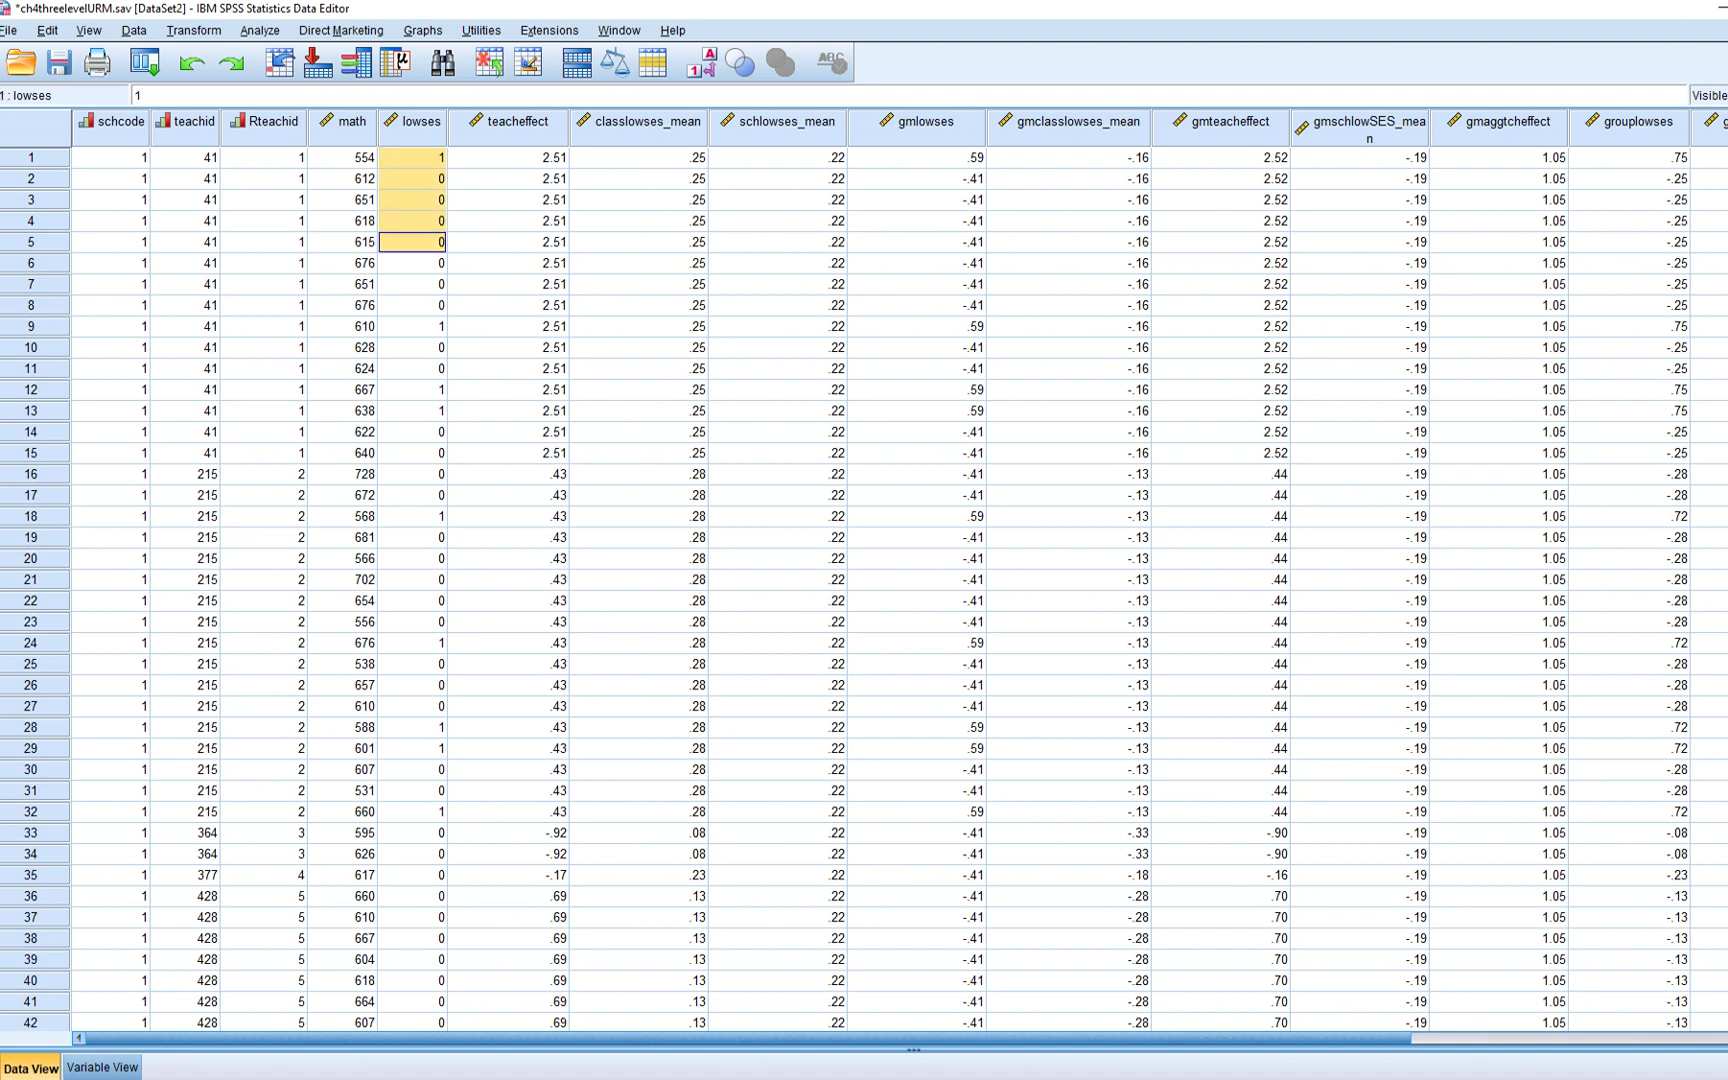
key(shift+Up)
key(shift+Up)
key(shift+Up)
key(shift+Up)
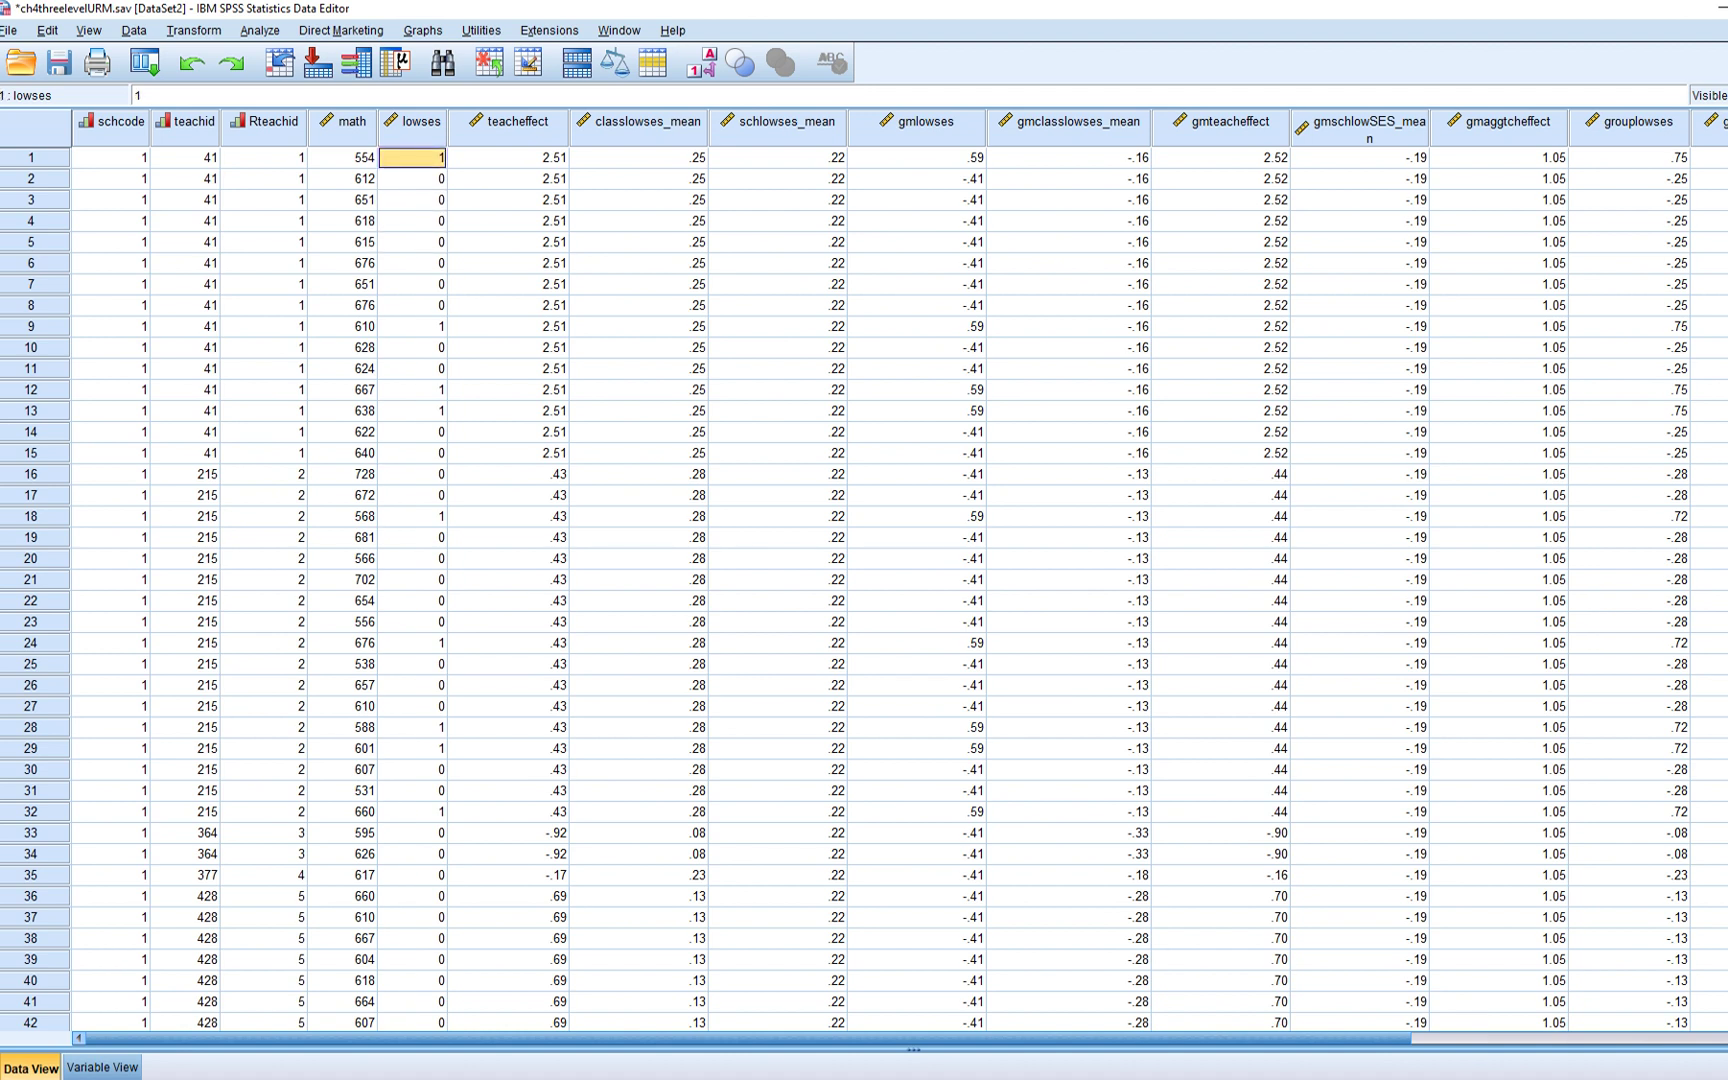
key(Down)
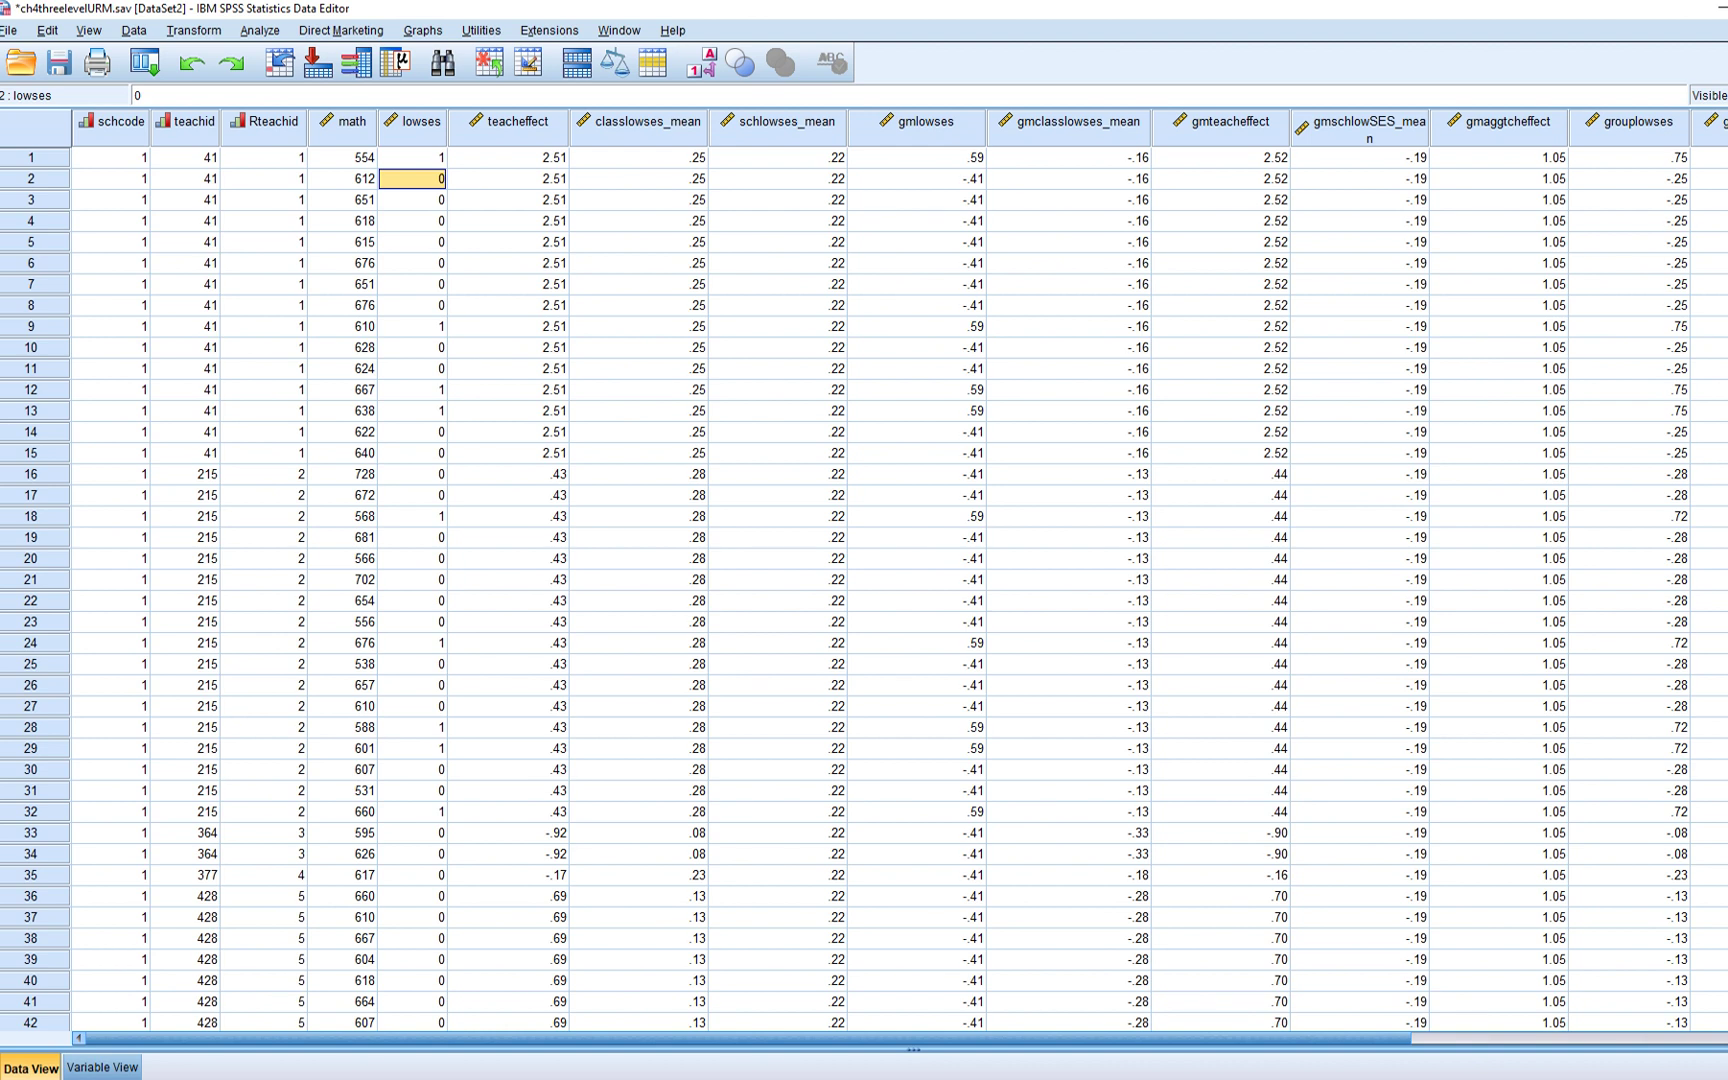
Highlight the teacheffect values in rows 1 to 15 to review them for the first teacher
click(508, 122)
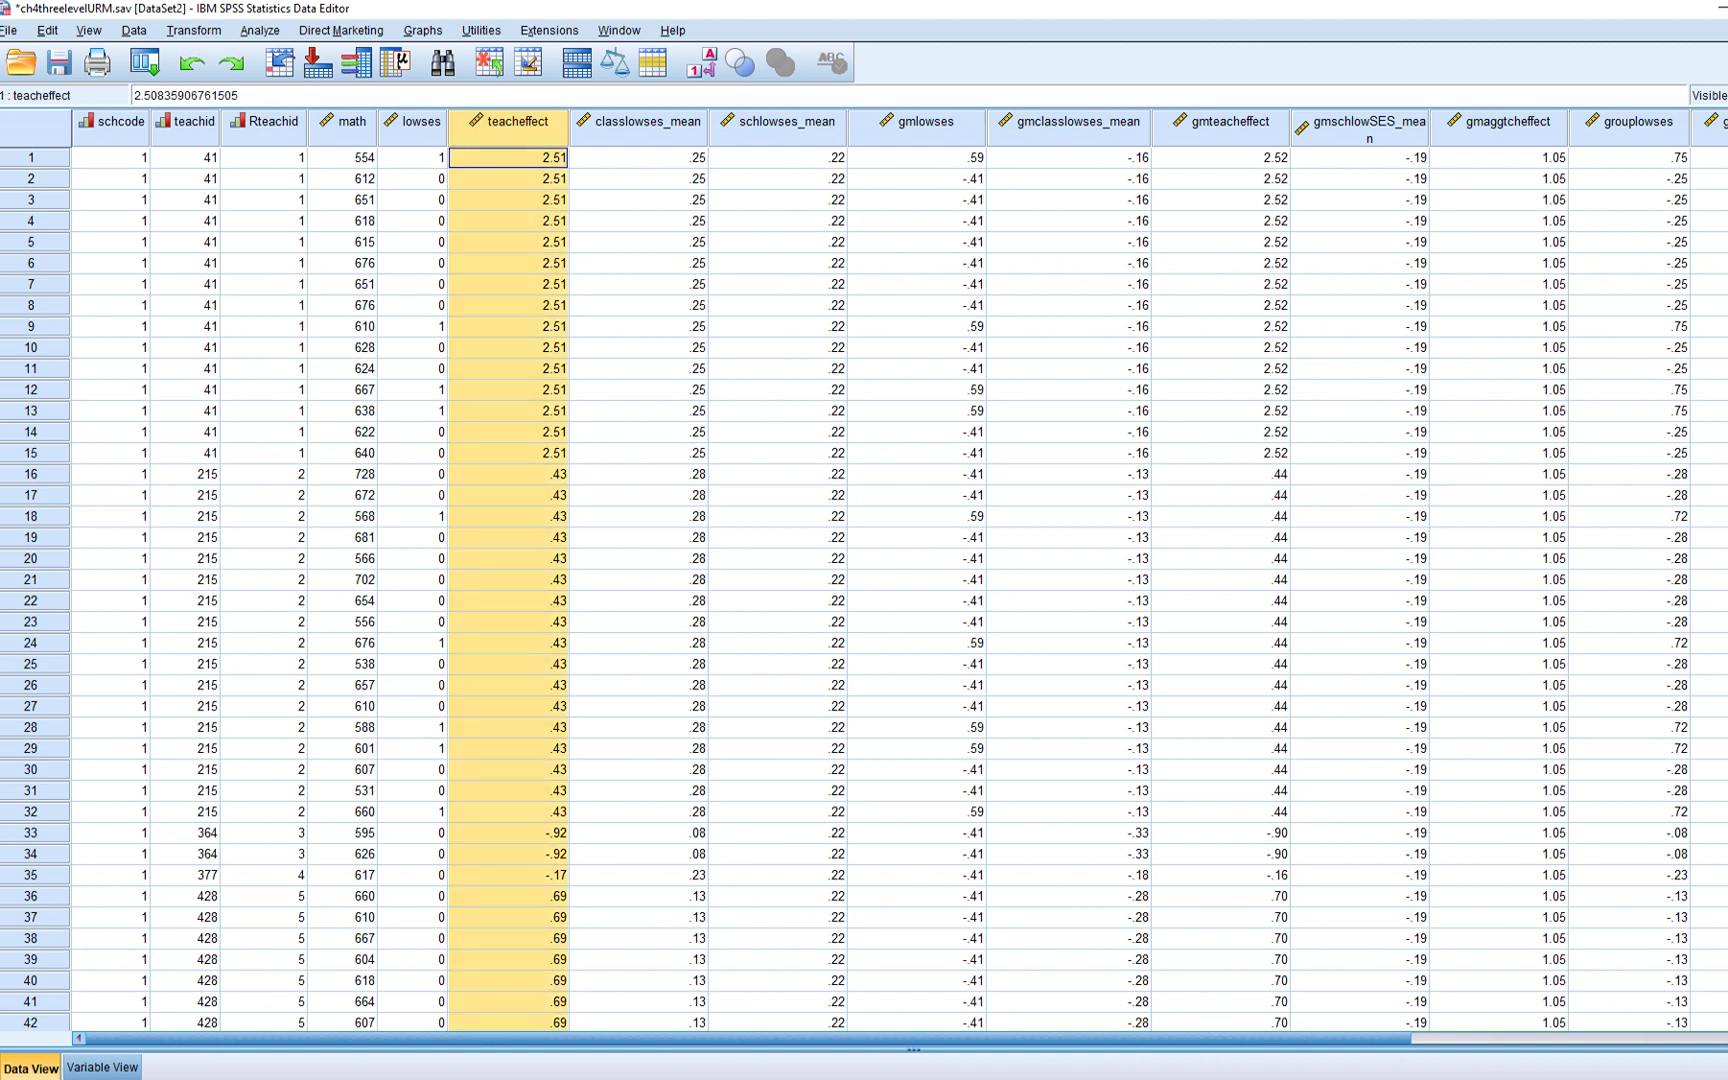
click(508, 157)
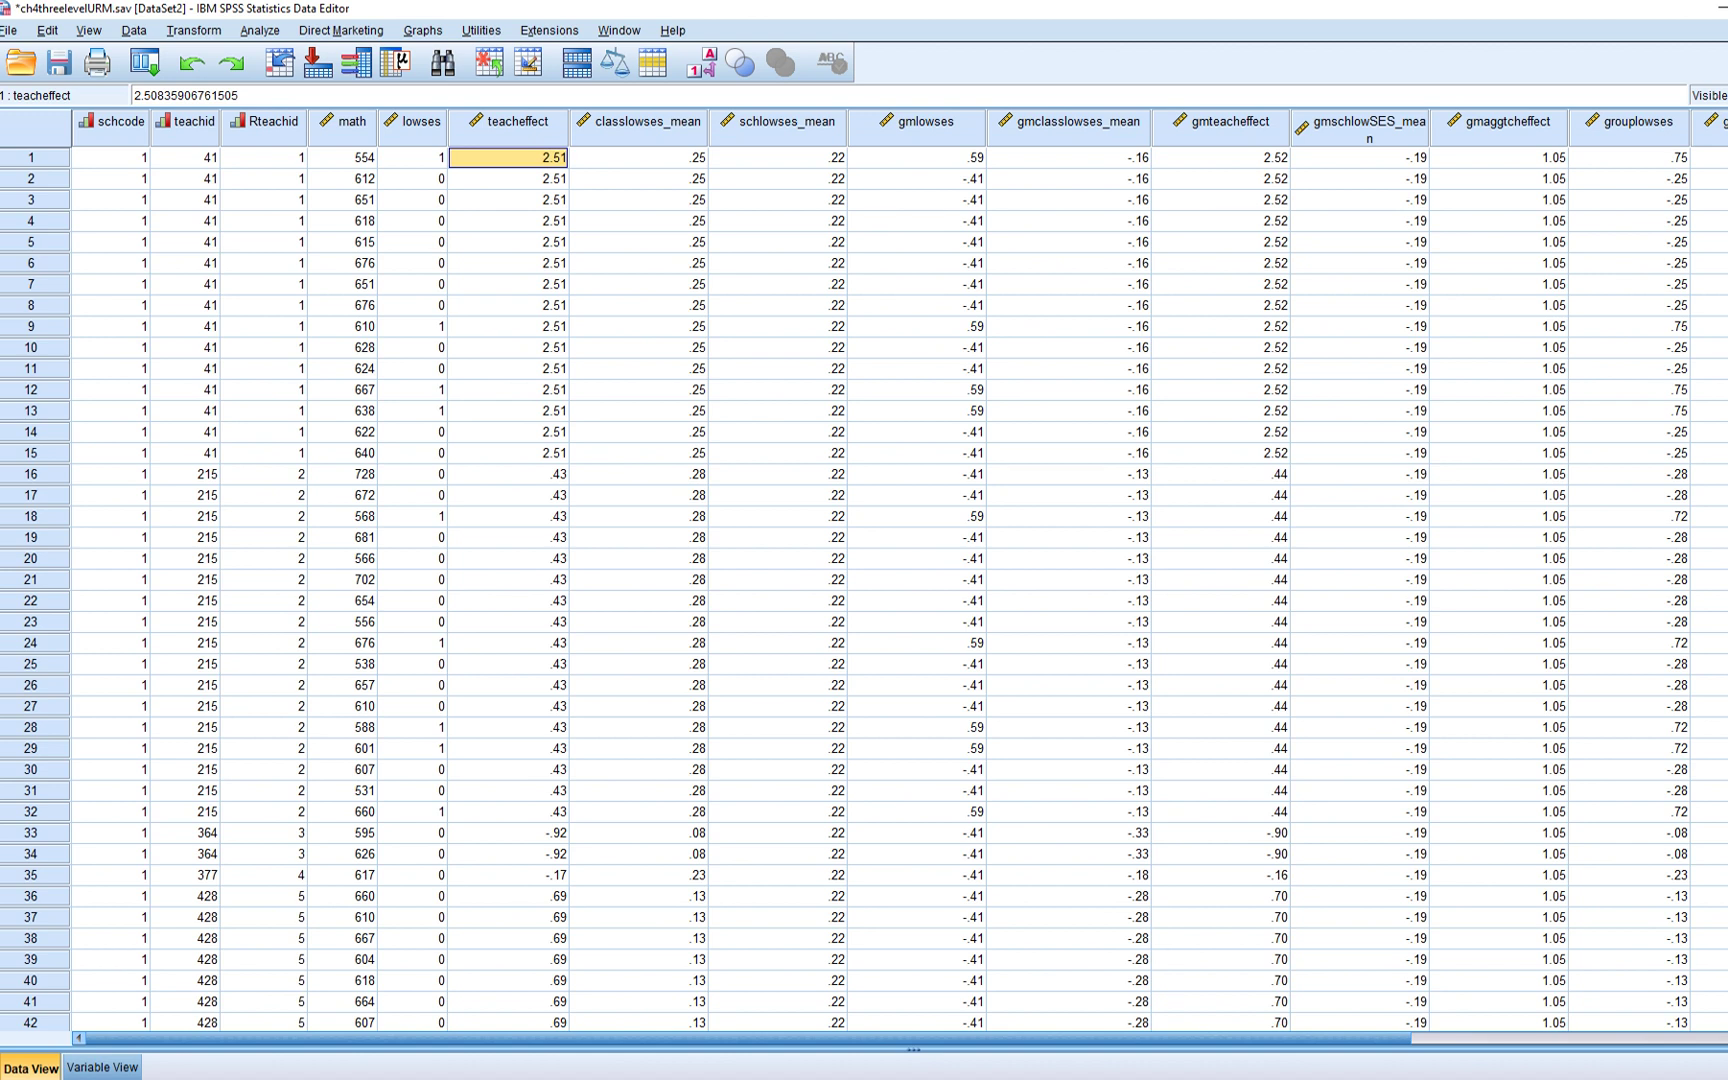
key(shift+Down)
key(shift+Down)
key(shift+Down)
key(shift+Down)
key(shift+Down)
key(shift+Down)
key(shift+Down)
key(shift+Down)
key(shift+Down)
key(shift+Down)
key(shift+Down)
key(shift+Down)
key(shift+Down)
key(shift+Down)
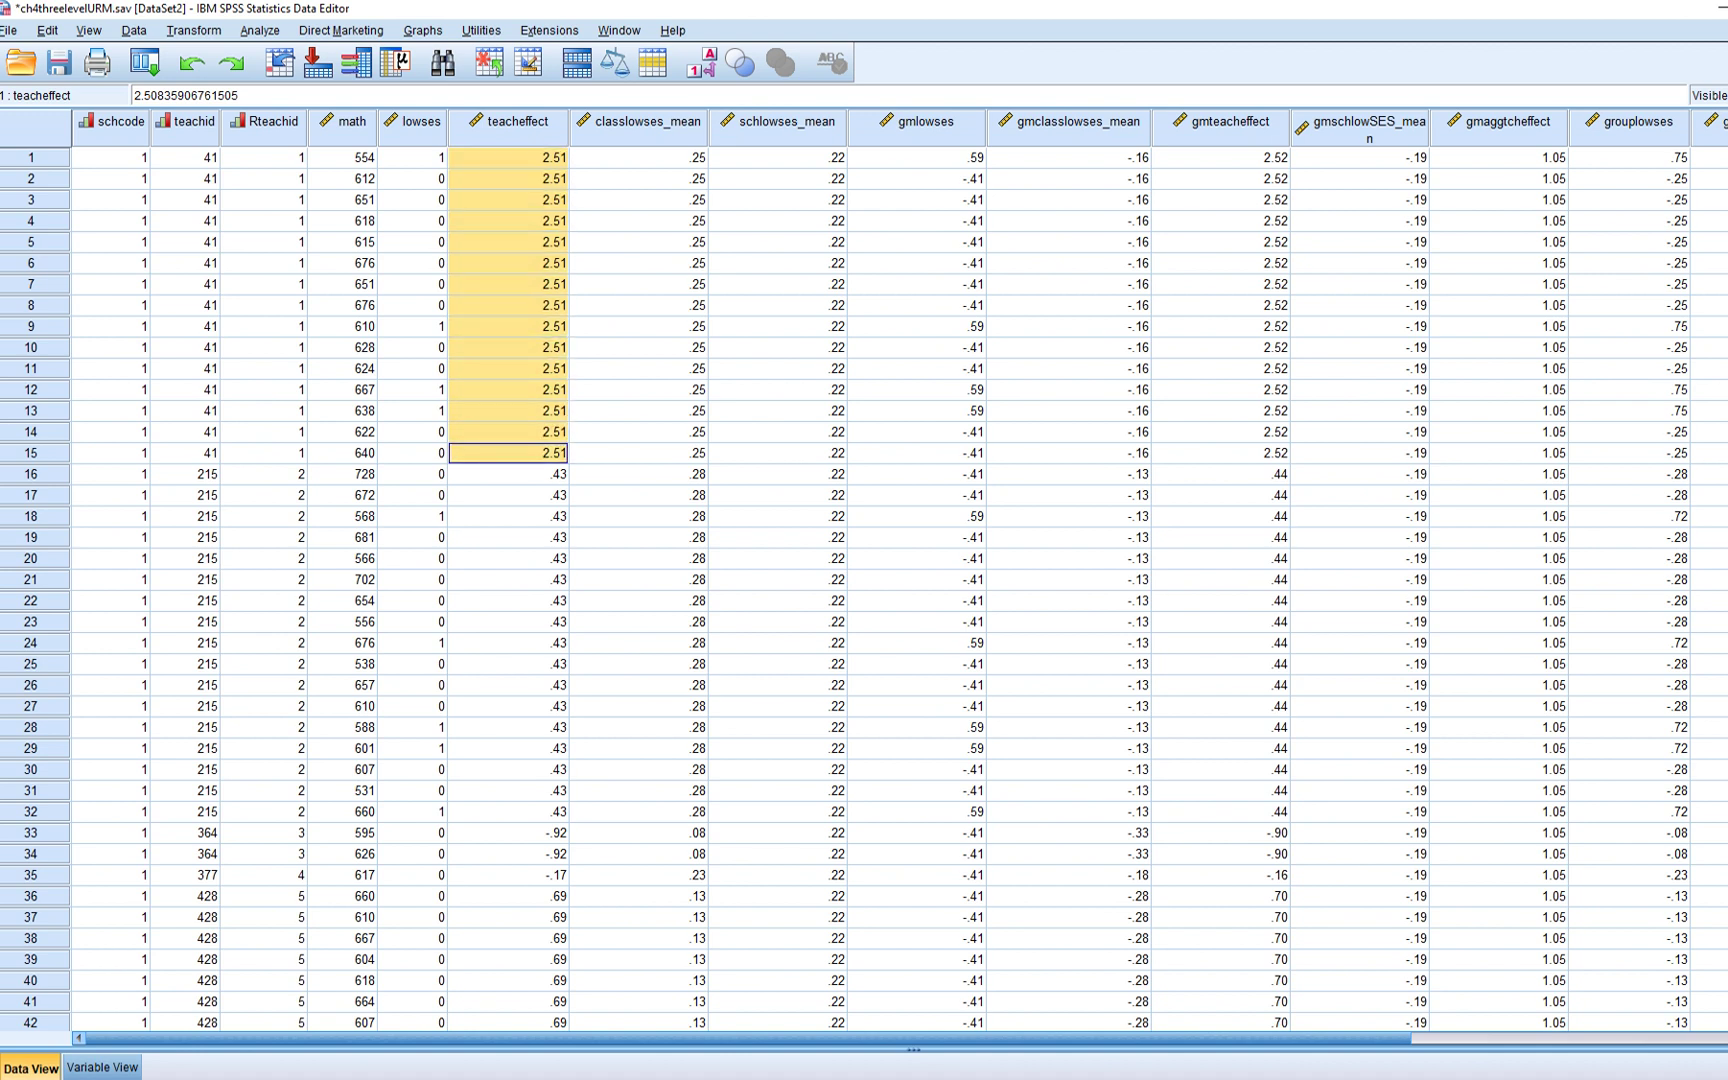
Review the classlowses_mean, Rteachid and schcode values in rows 1 to 15 for the first teacher's class
drag(638, 157, 638, 453)
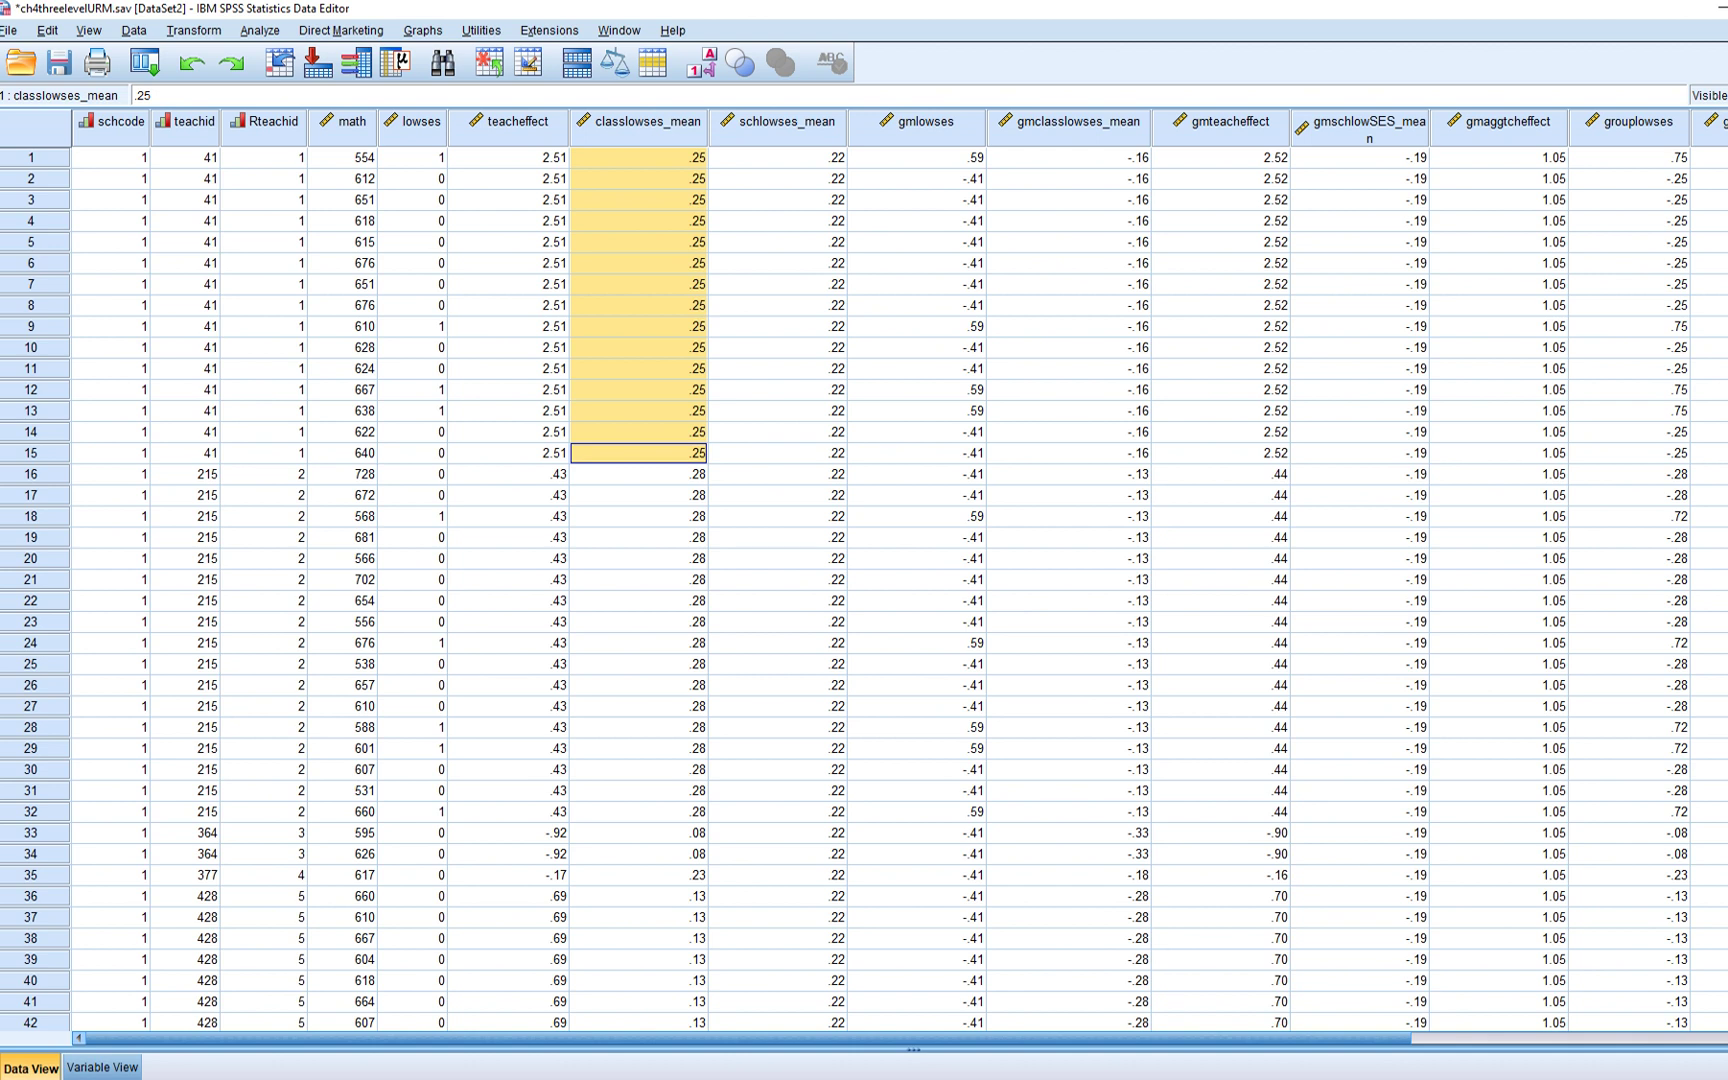
drag(263, 157, 263, 453)
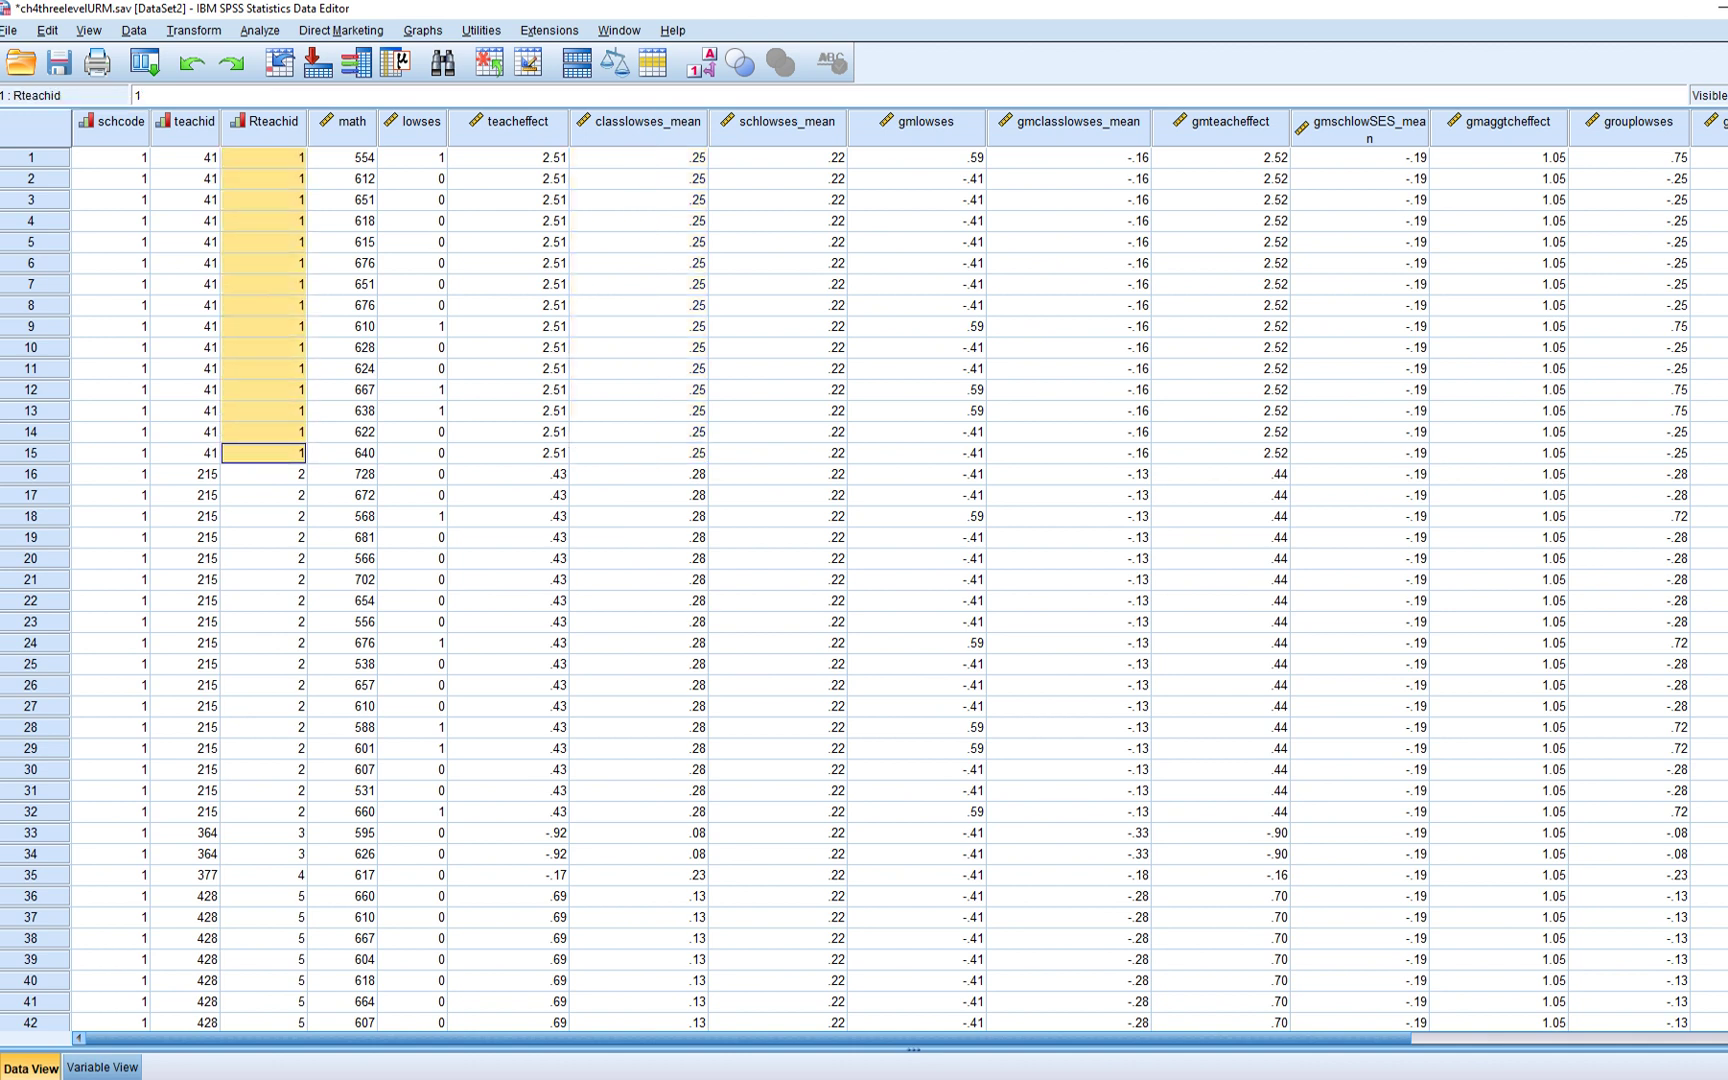
drag(110, 157, 110, 453)
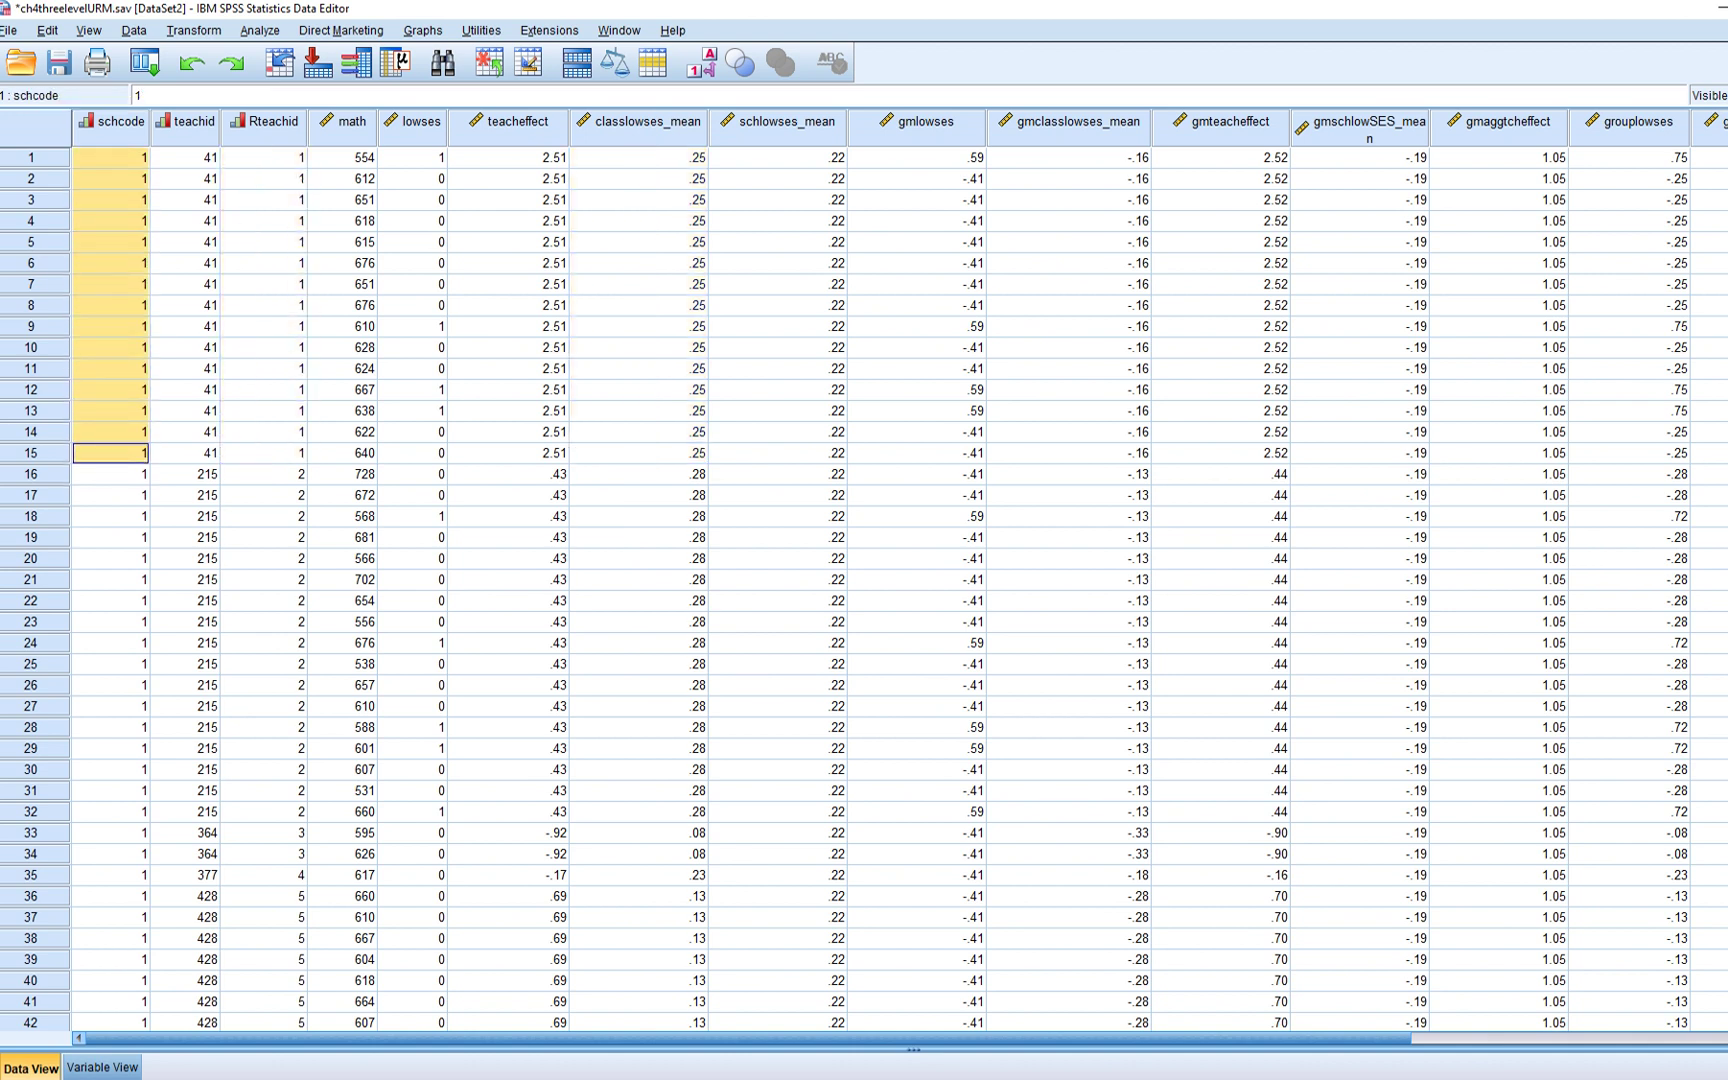
click(638, 368)
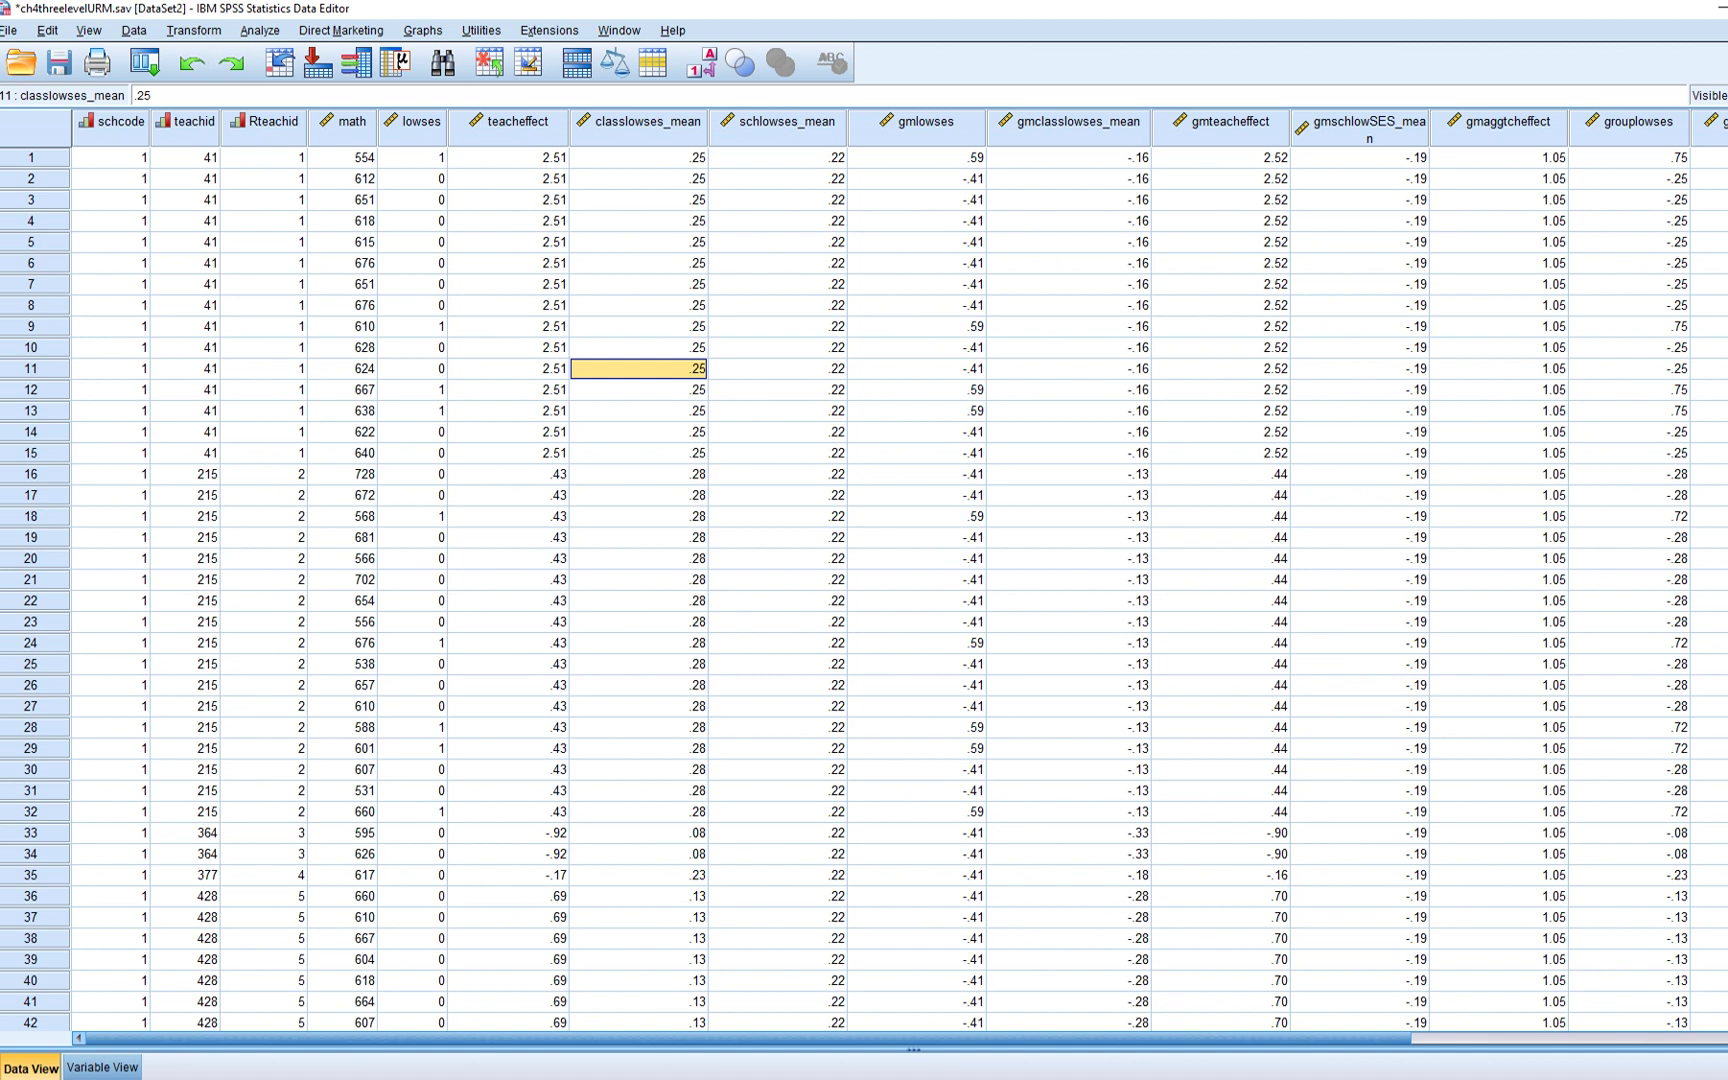
Open the Linear Mixed Models setup for specifying subjects and repeated variables
click(259, 30)
mouse_move(330, 187)
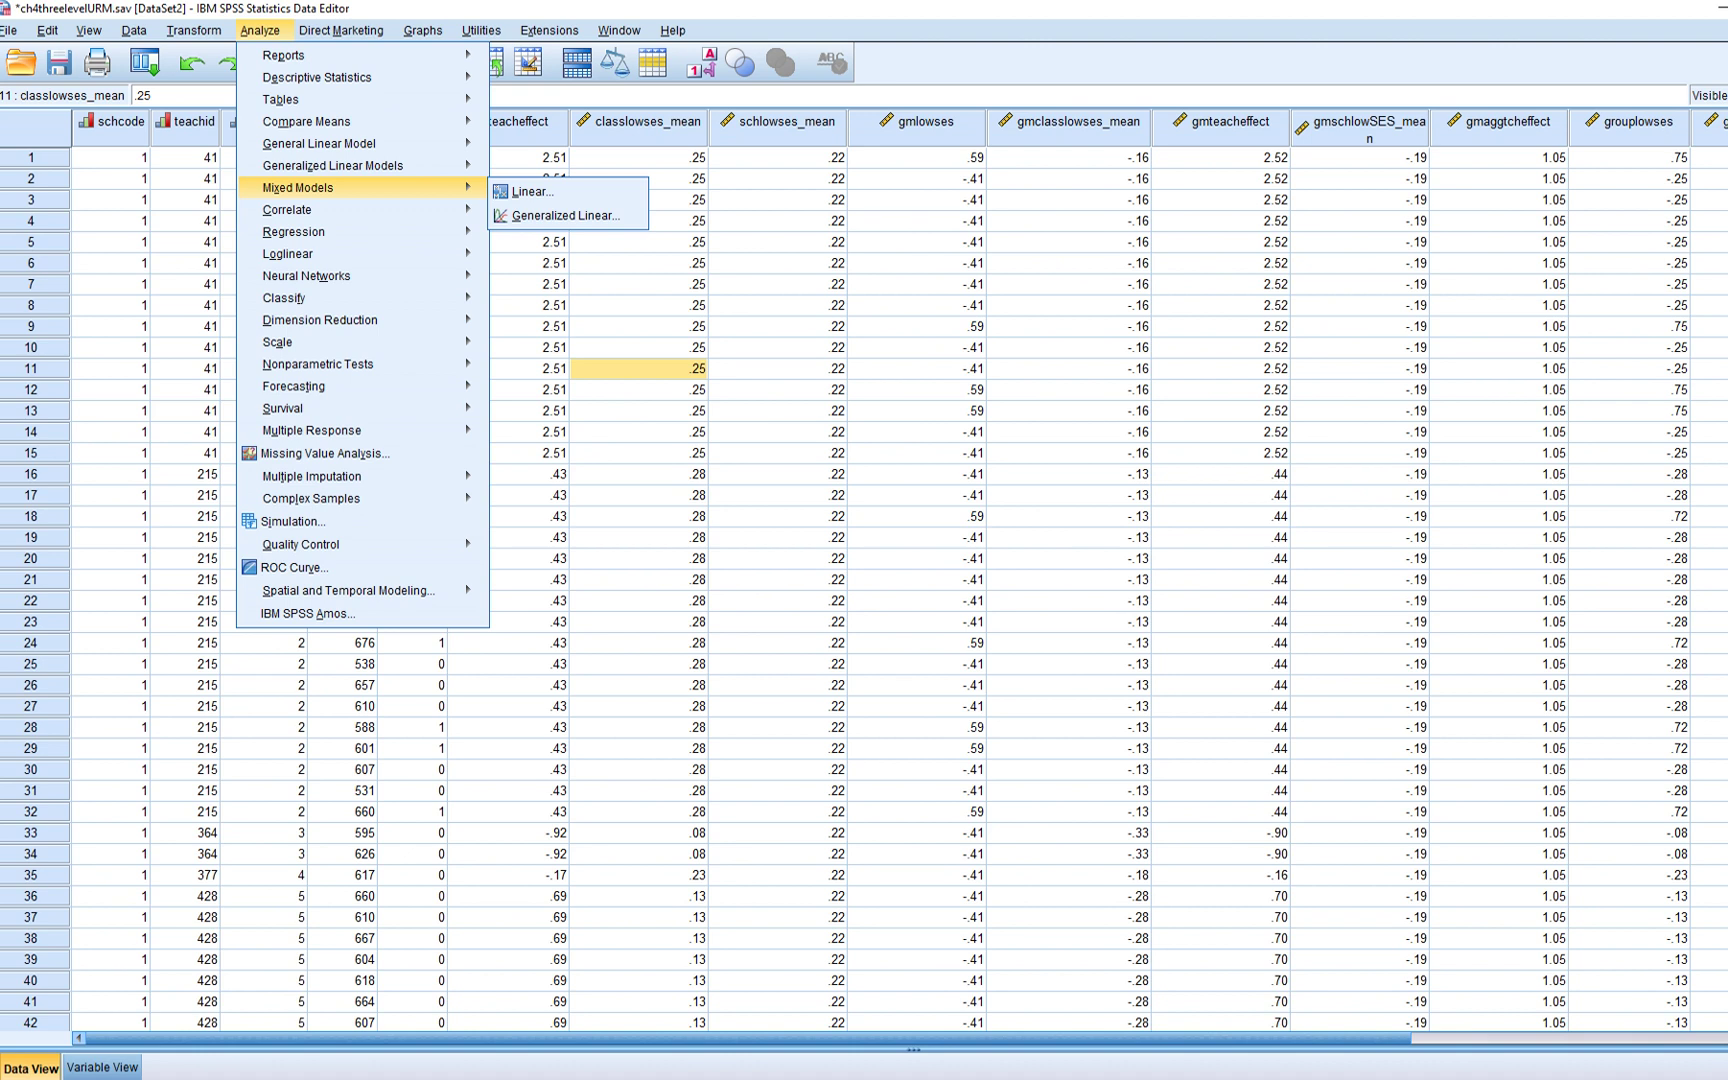
click(530, 191)
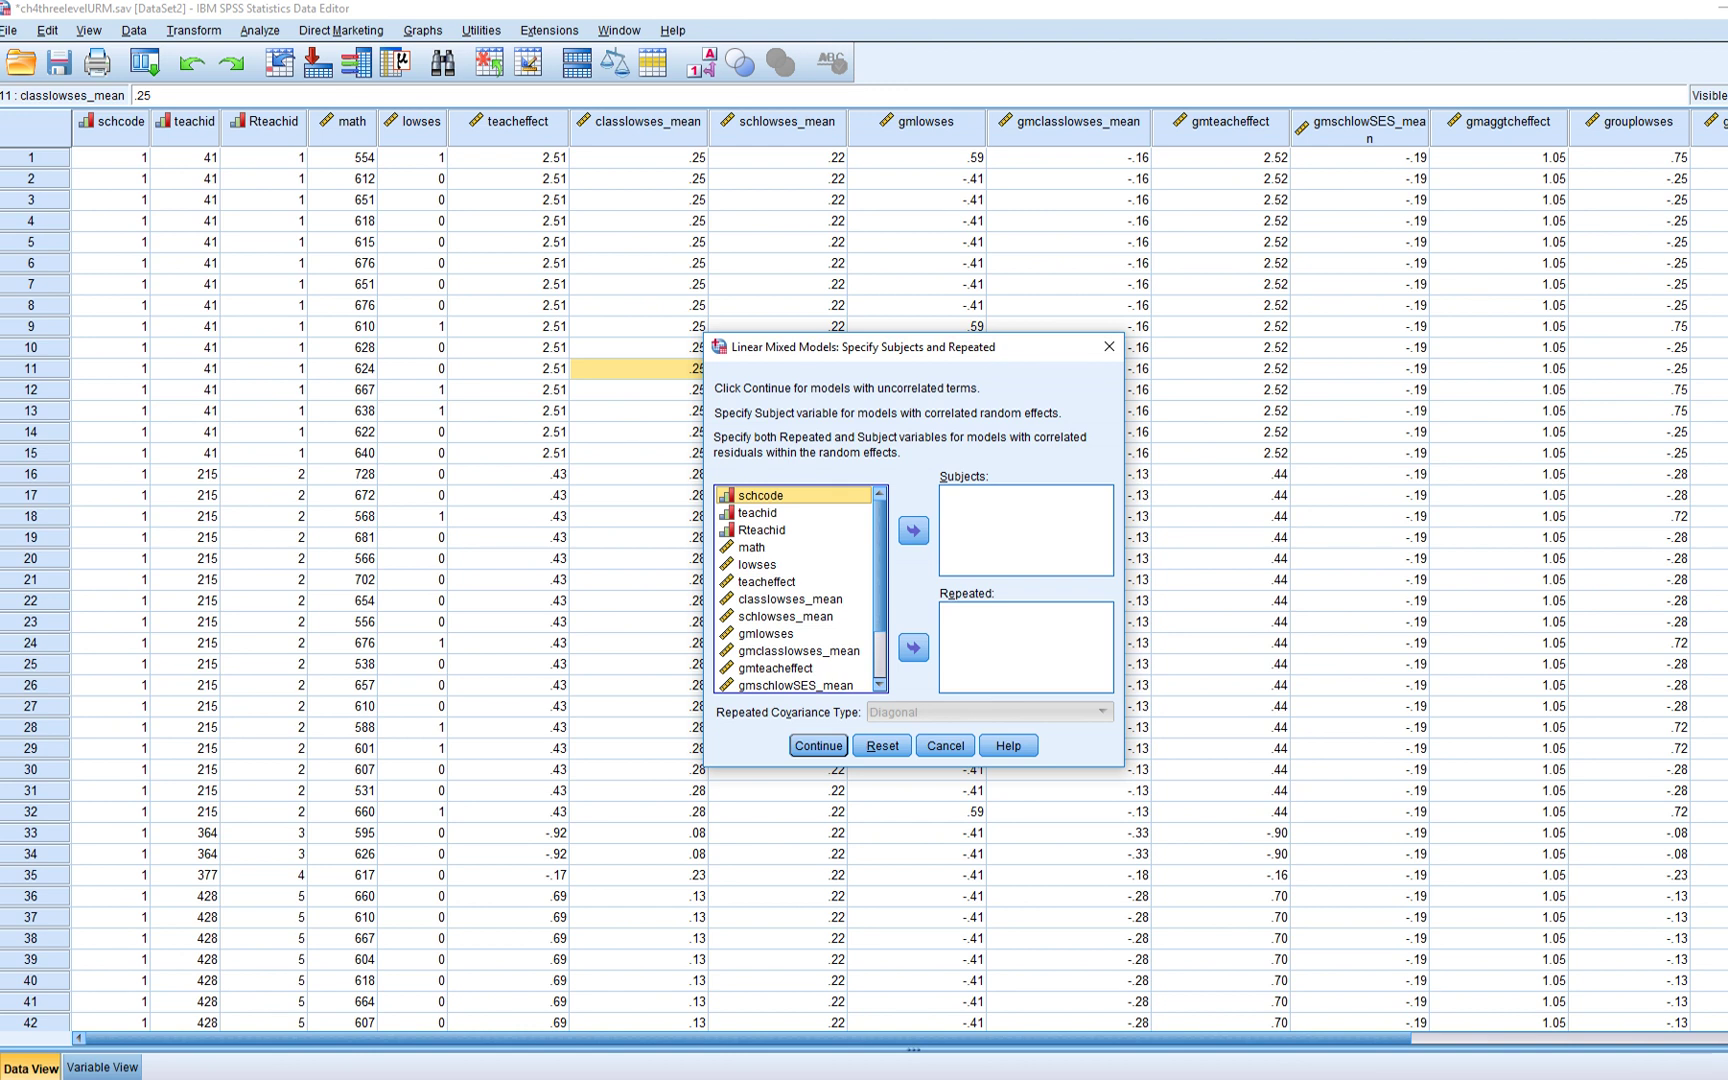
Specify schcode and Rteachid as the subject variables and continue to the main model setup
click(913, 530)
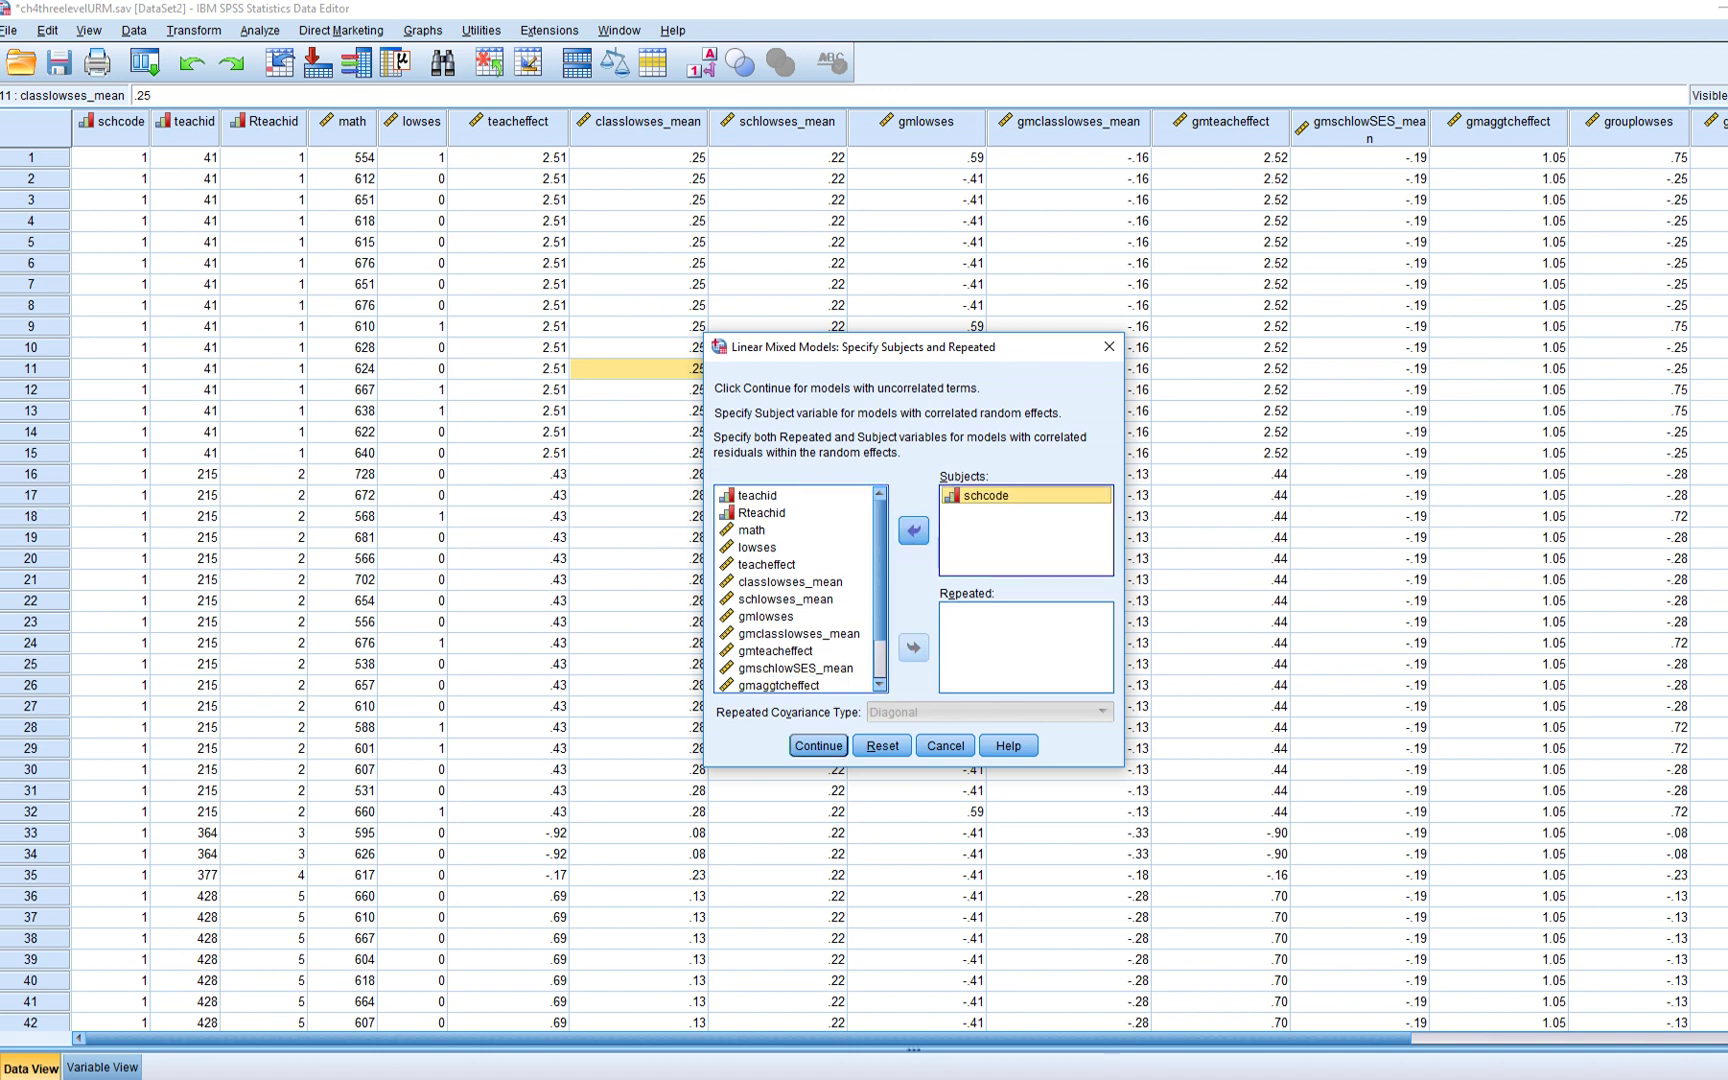
click(762, 512)
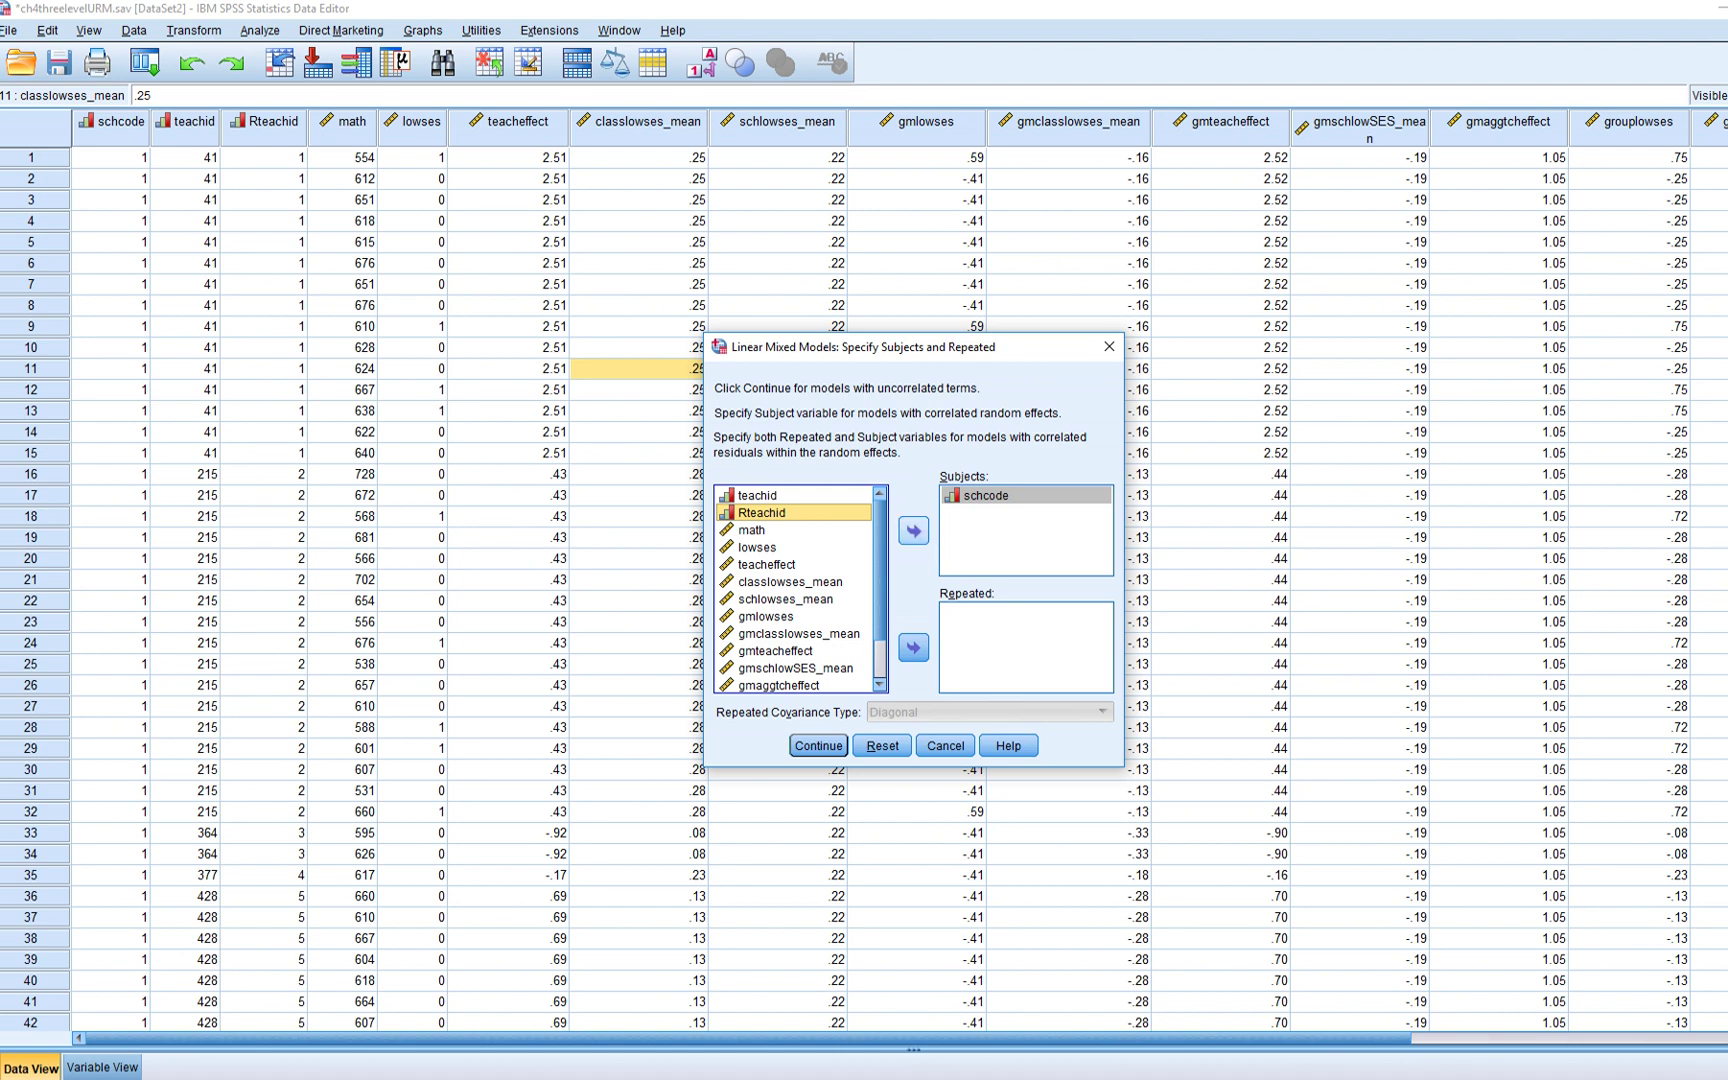
click(913, 530)
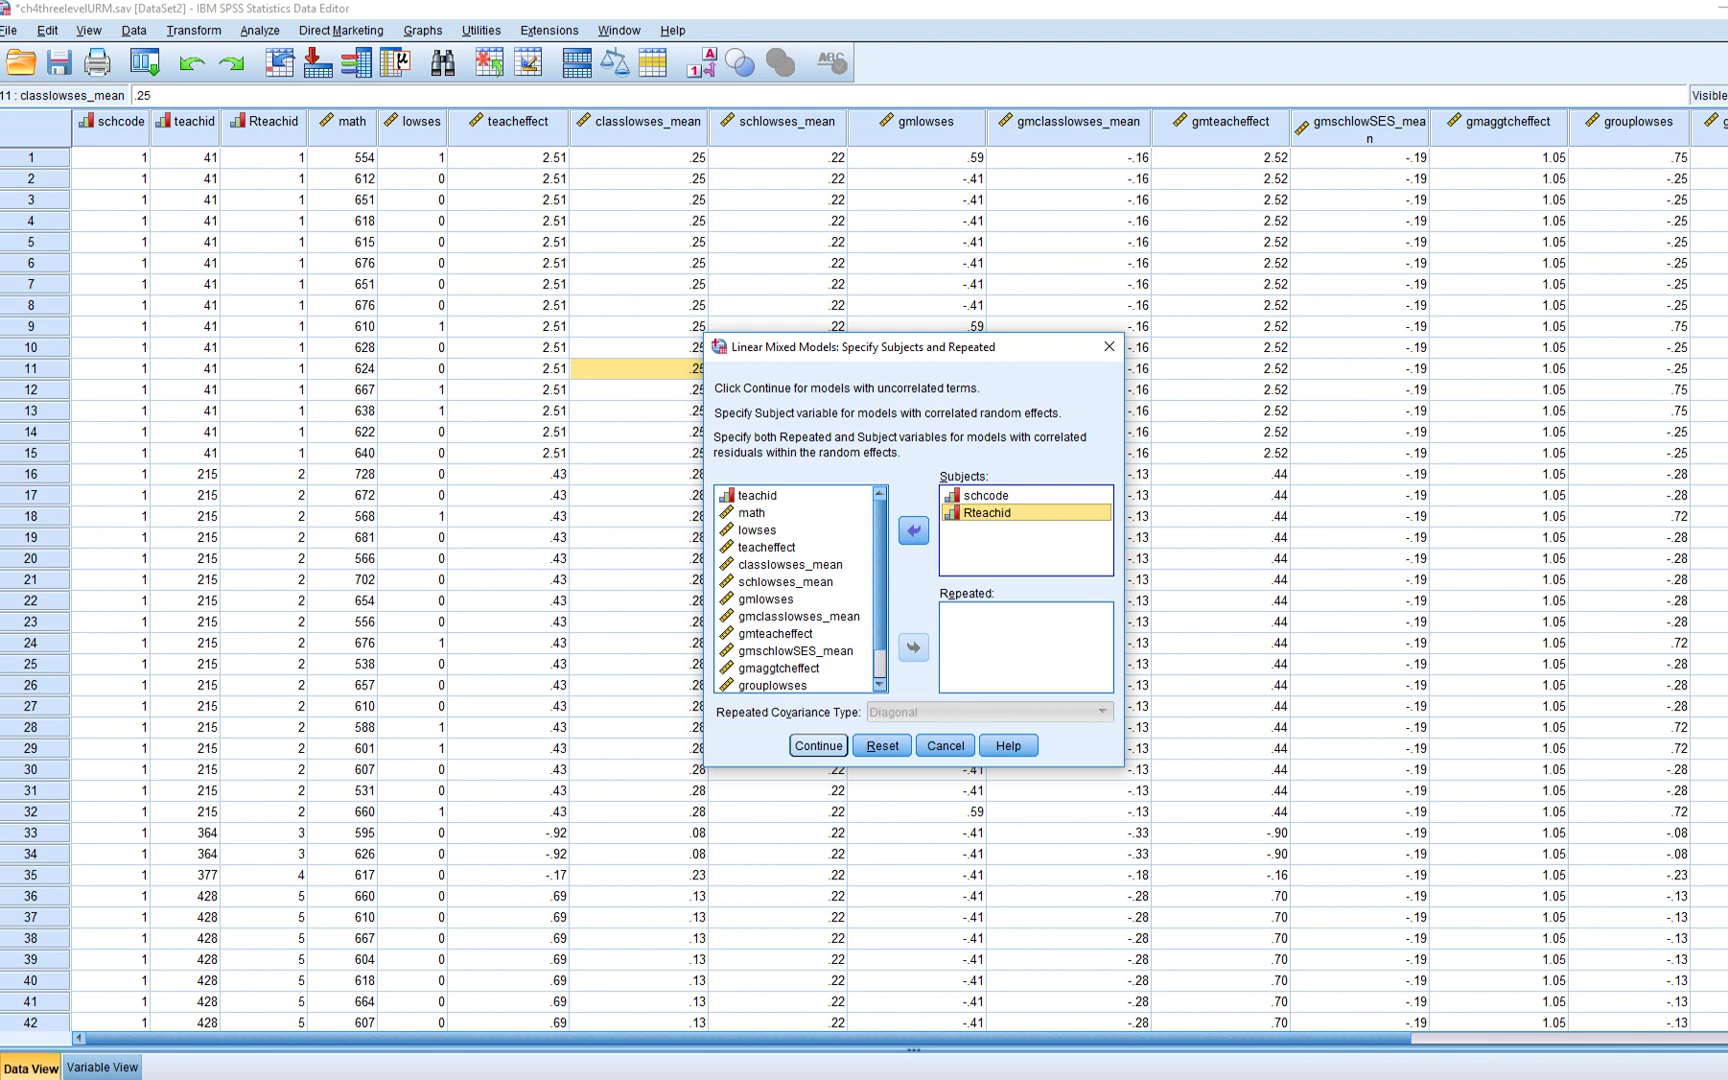
key(Return)
Set math as the dependent variable and accept intercept-only fixed effects with no predictors
click(670, 353)
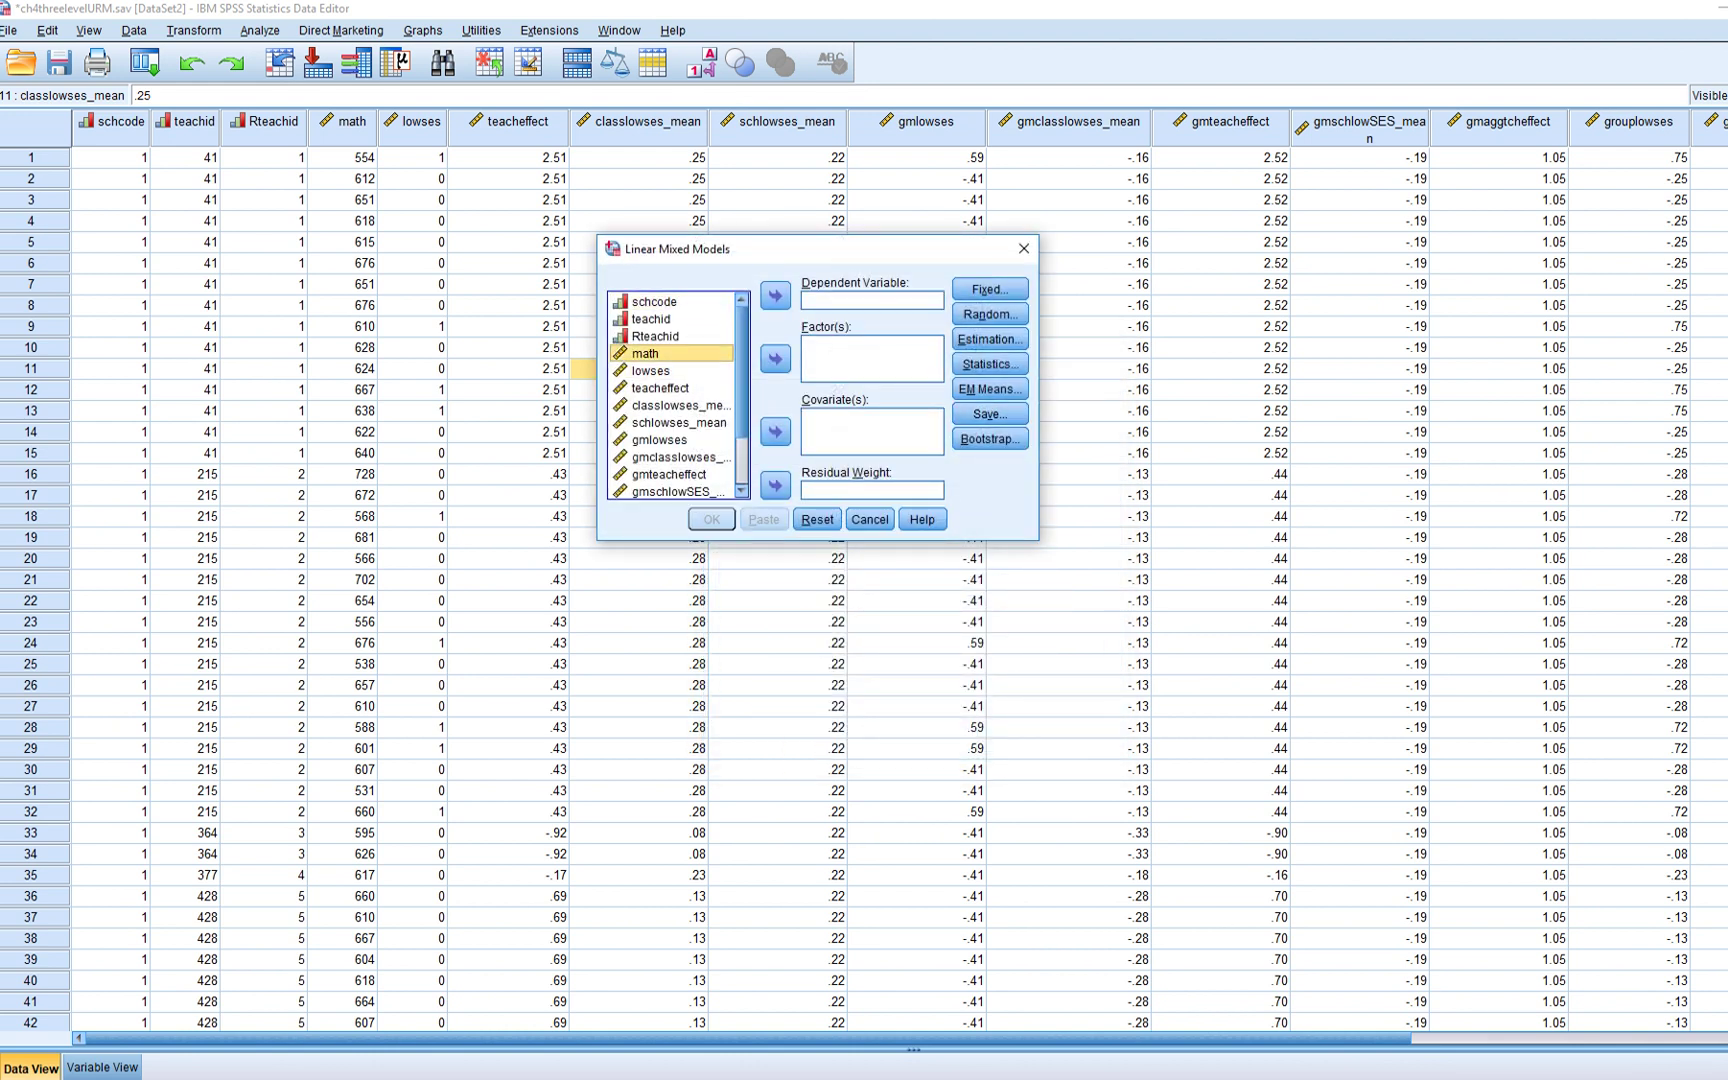
click(775, 295)
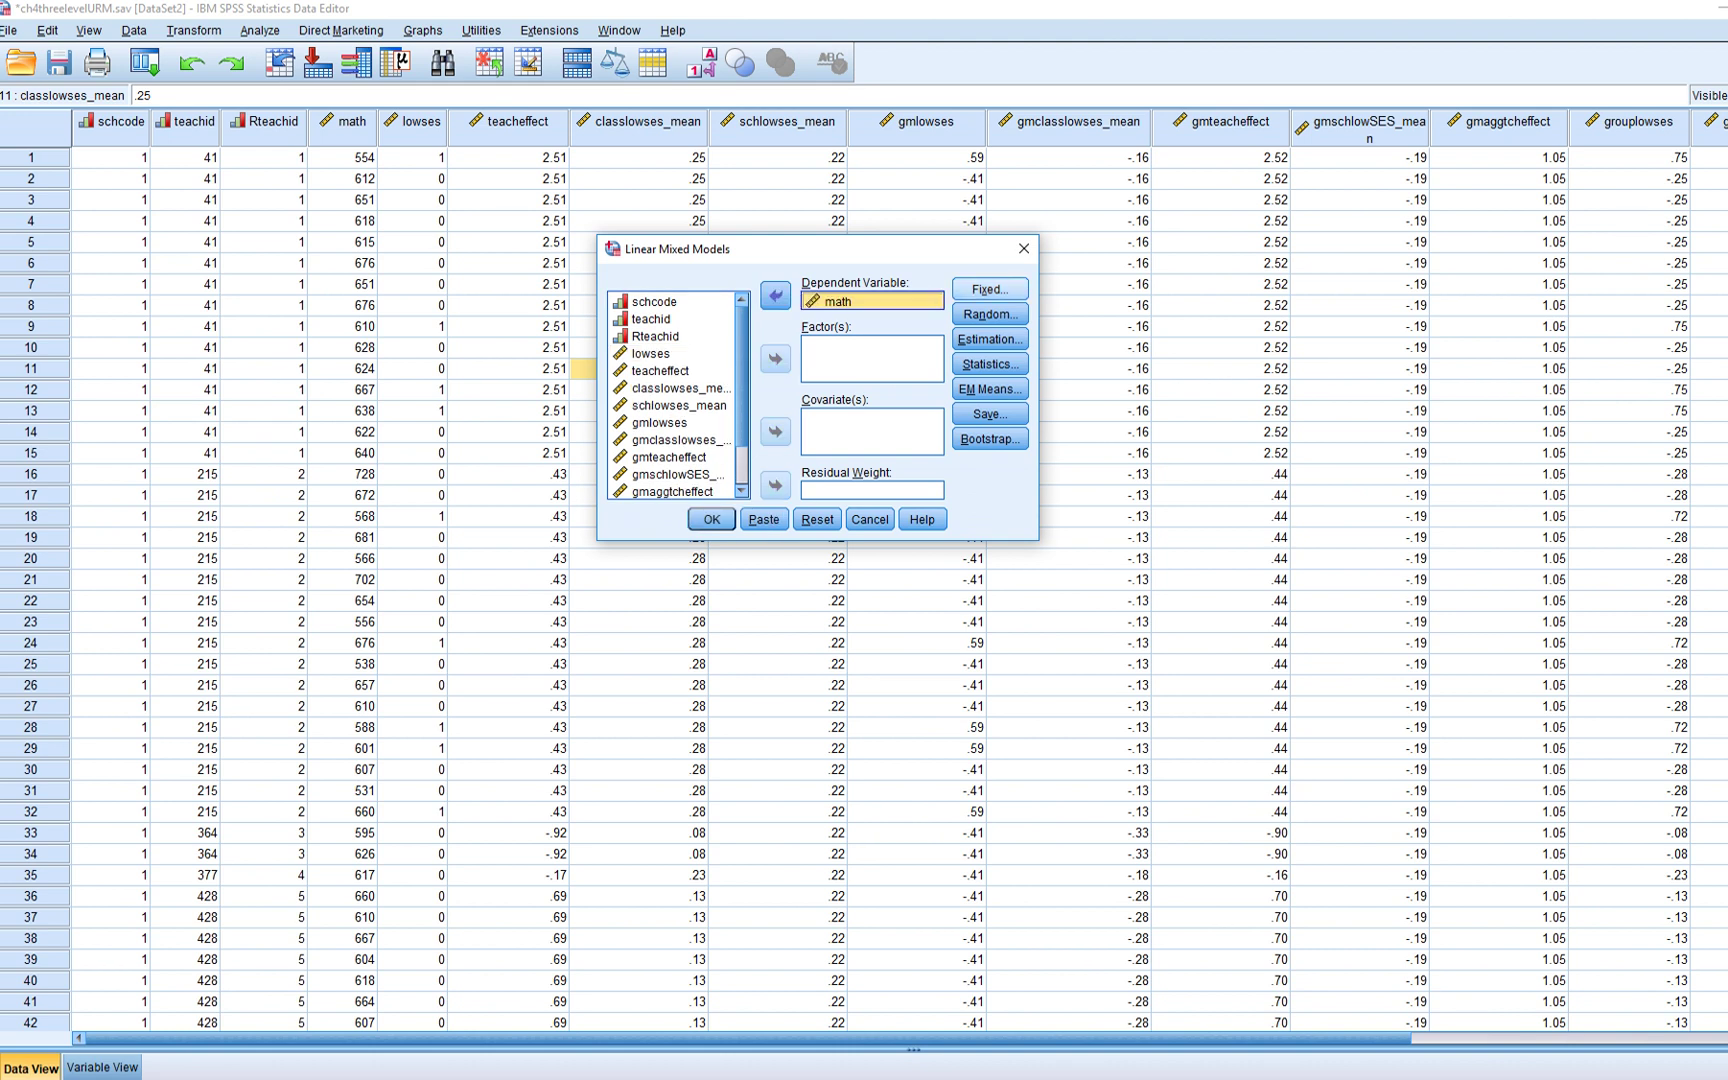
click(988, 289)
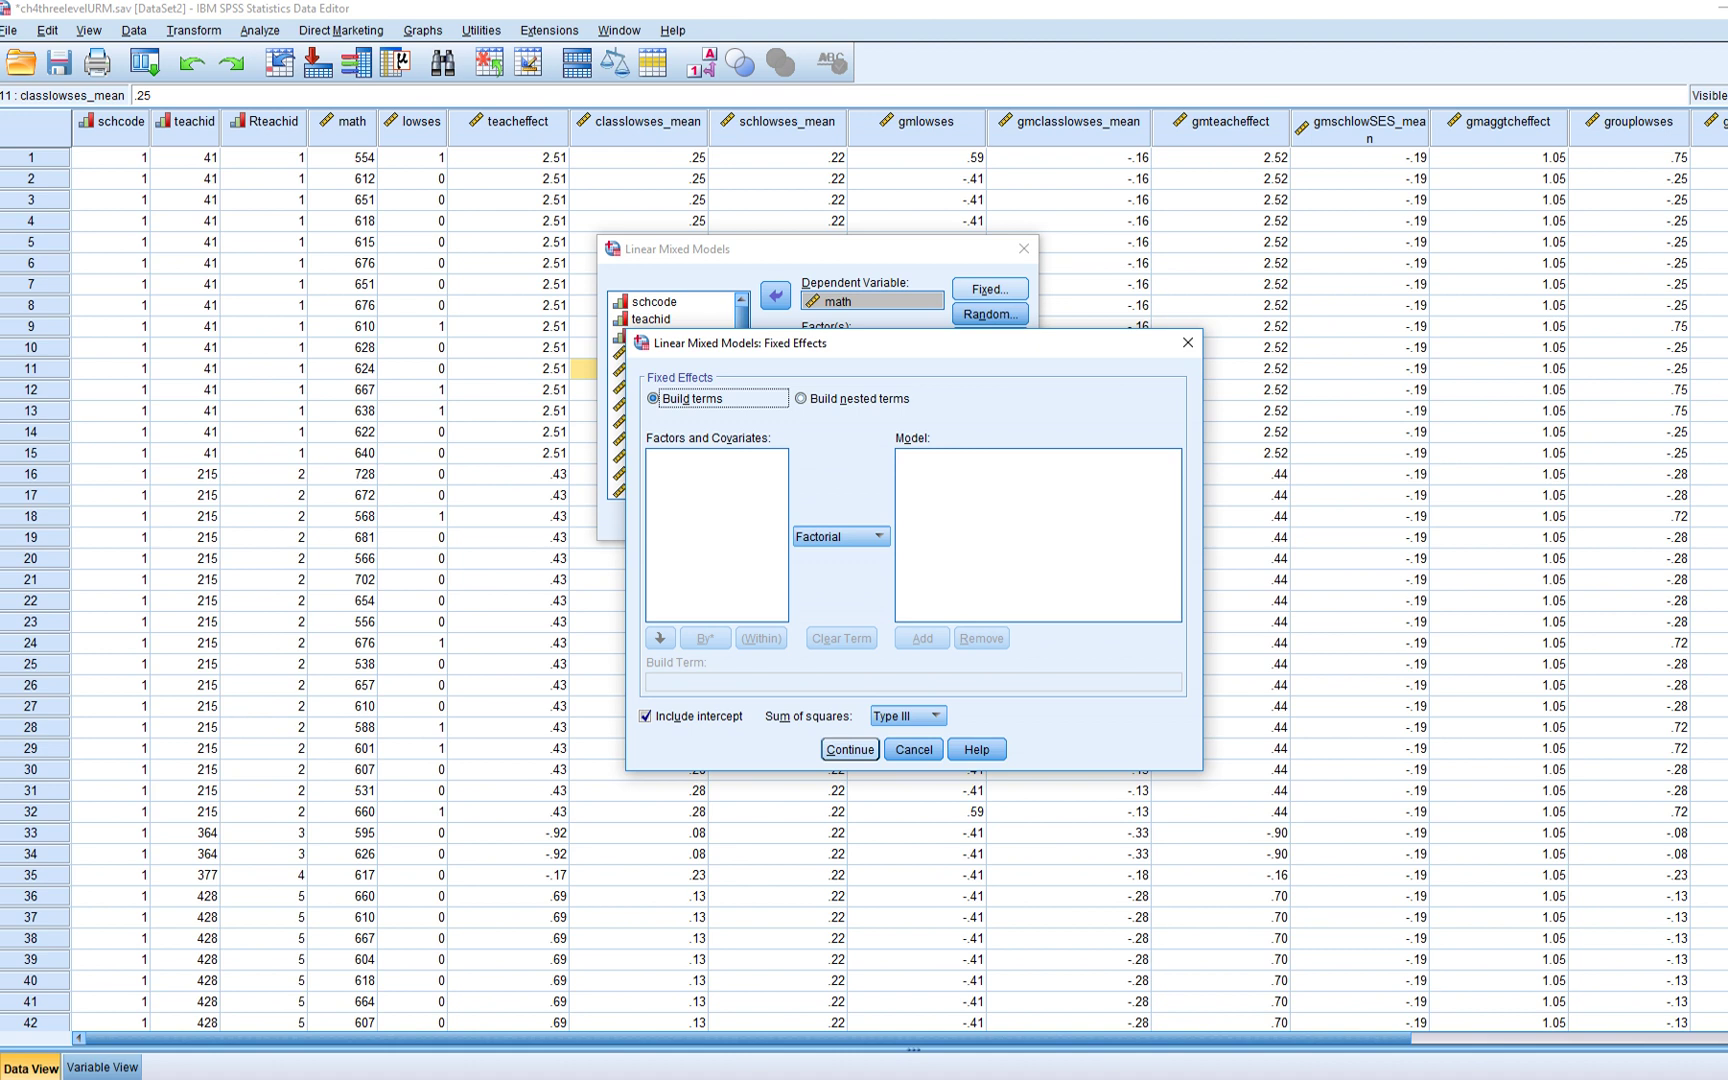
key(Return)
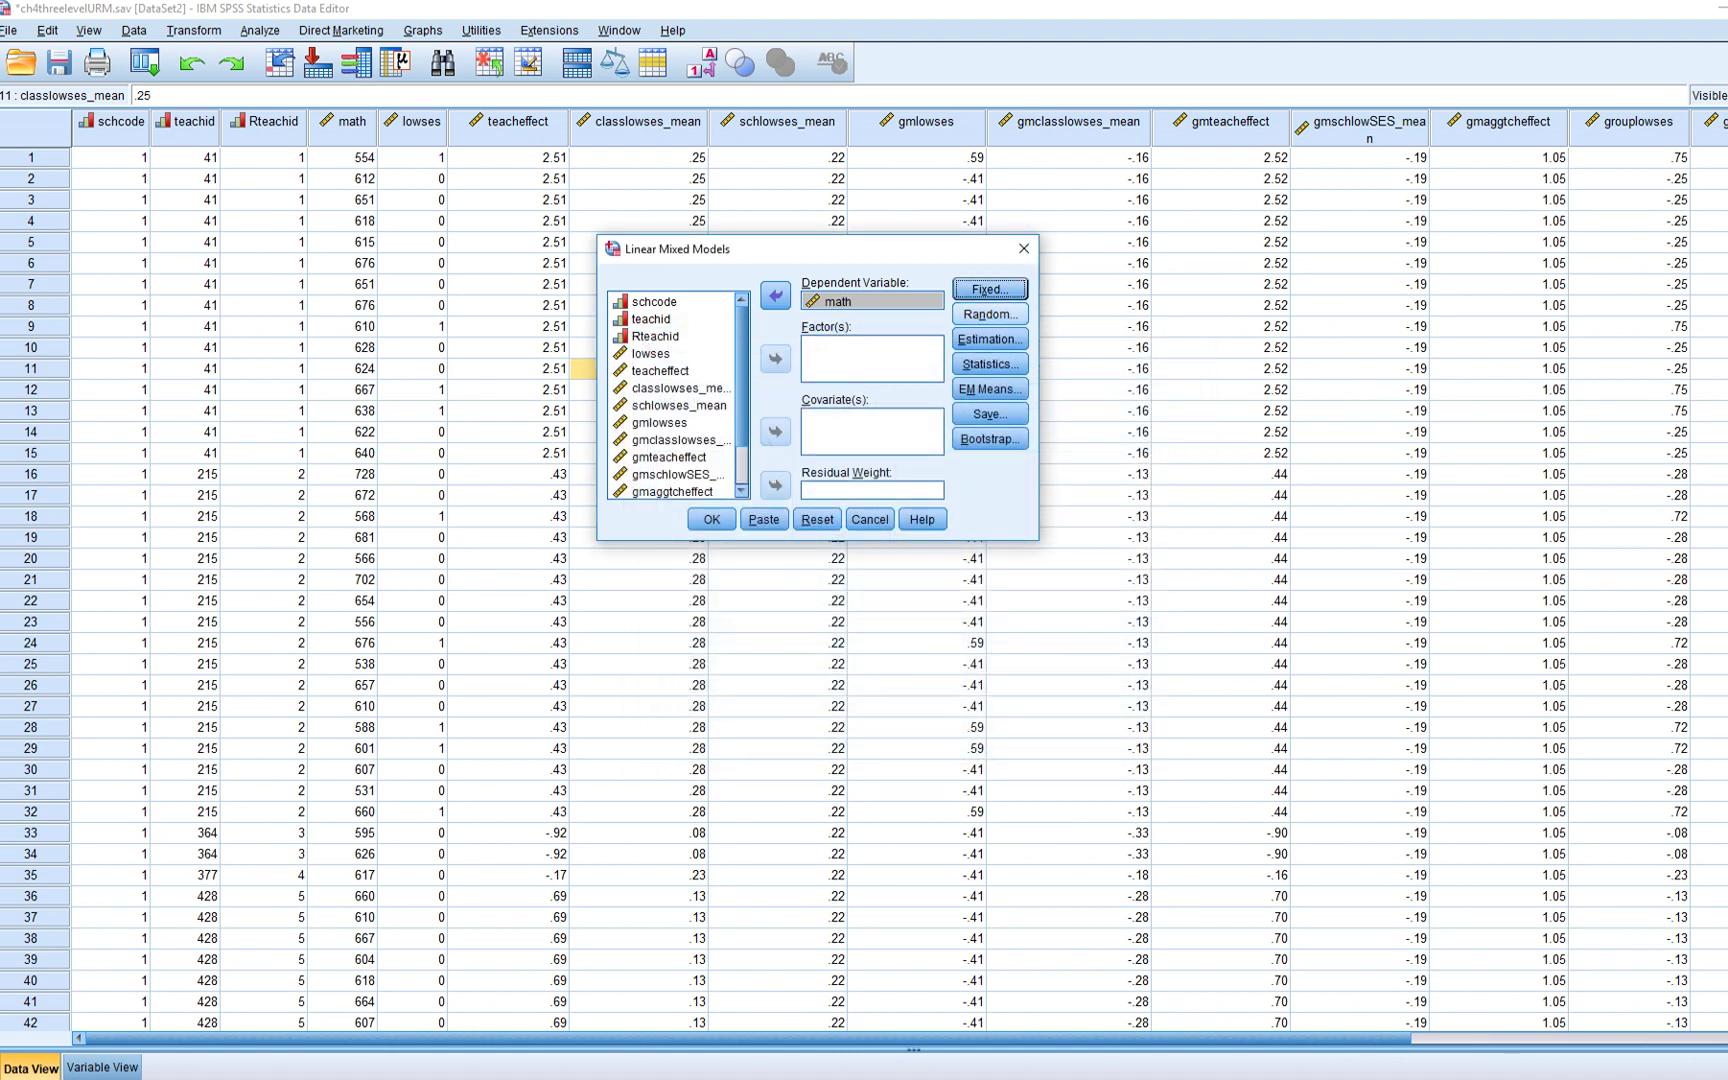
Define the first random effect as an intercept for schcode with the Scaled Identity covariance type
key(alt+n)
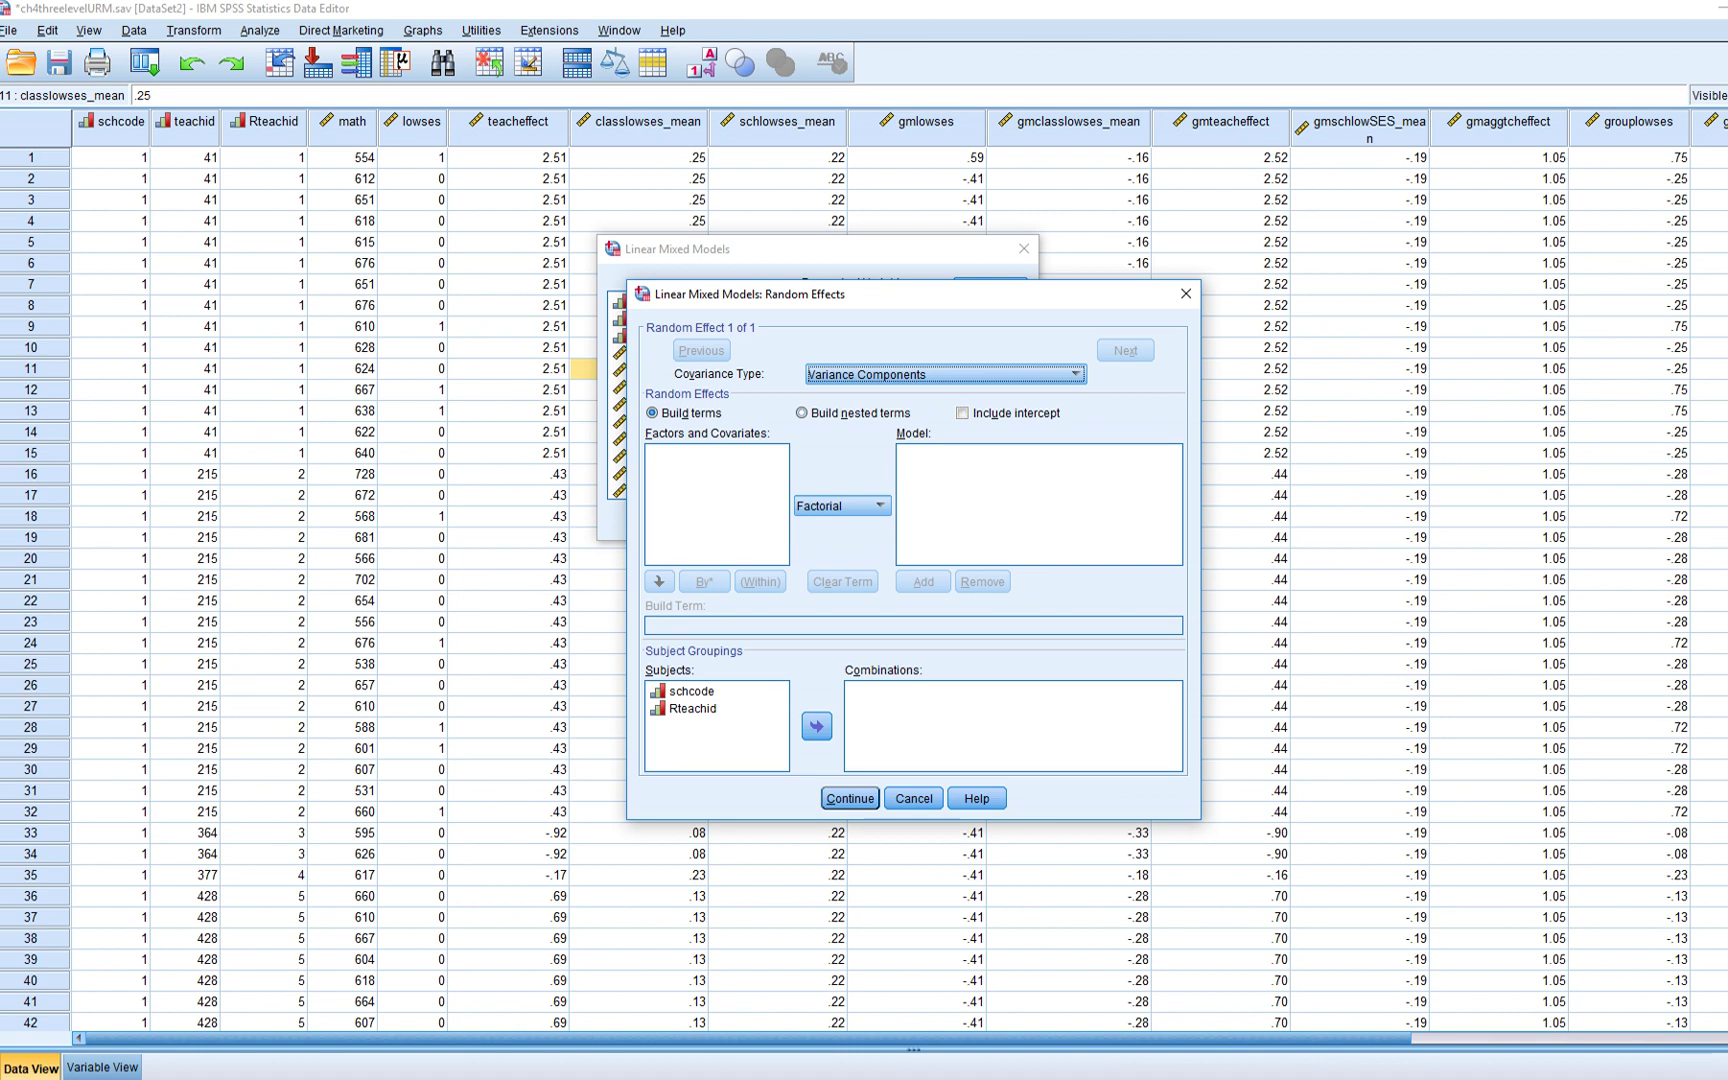
click(690, 691)
click(816, 726)
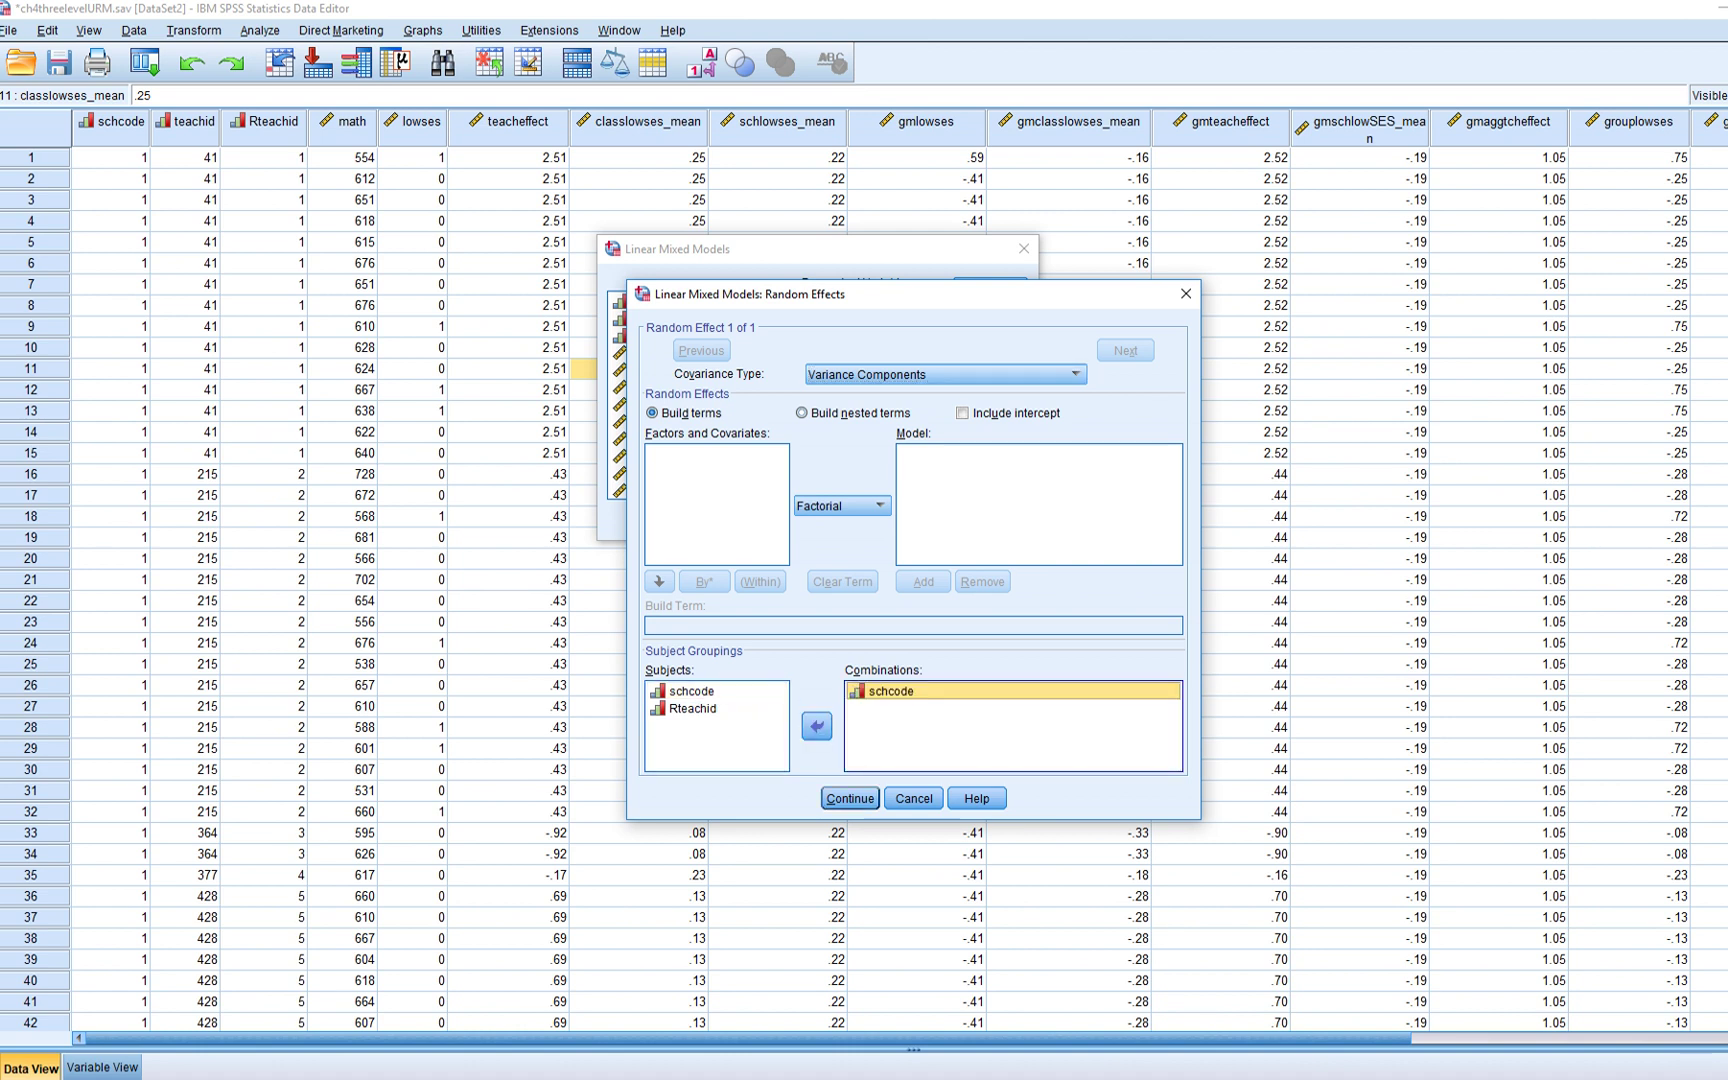
click(962, 413)
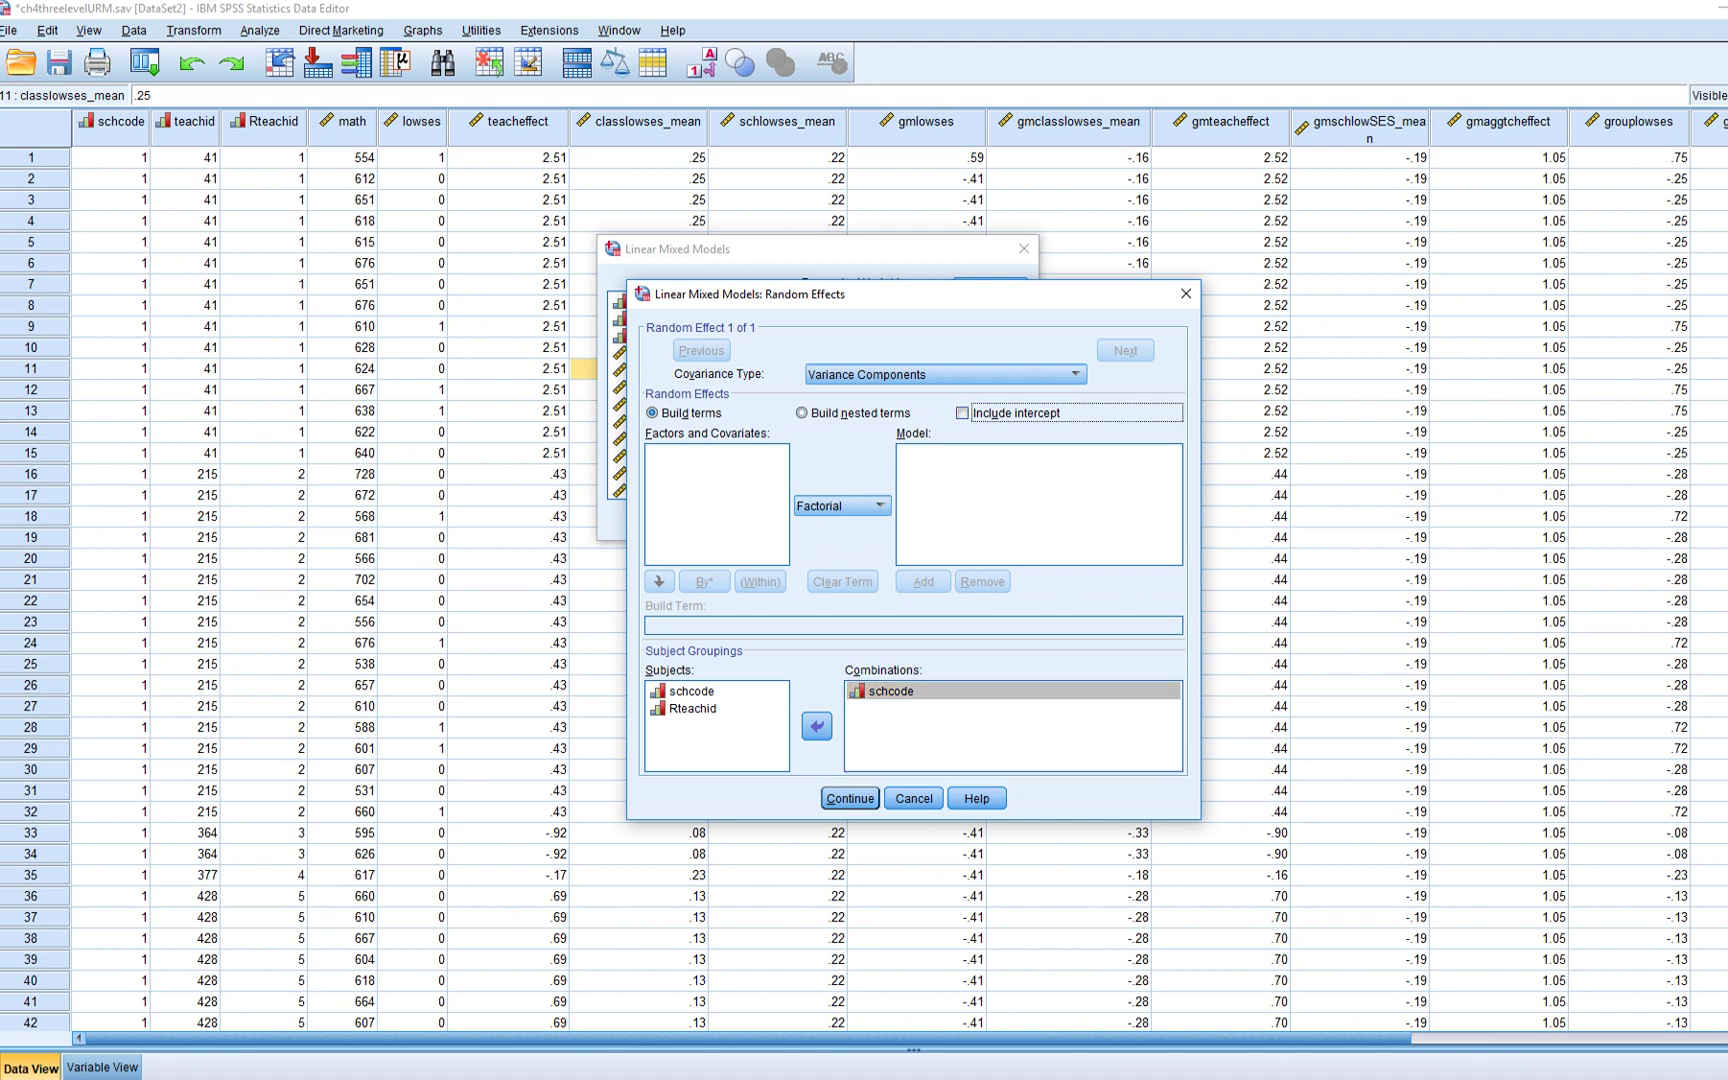
click(944, 374)
scroll(939, 463, down, 3)
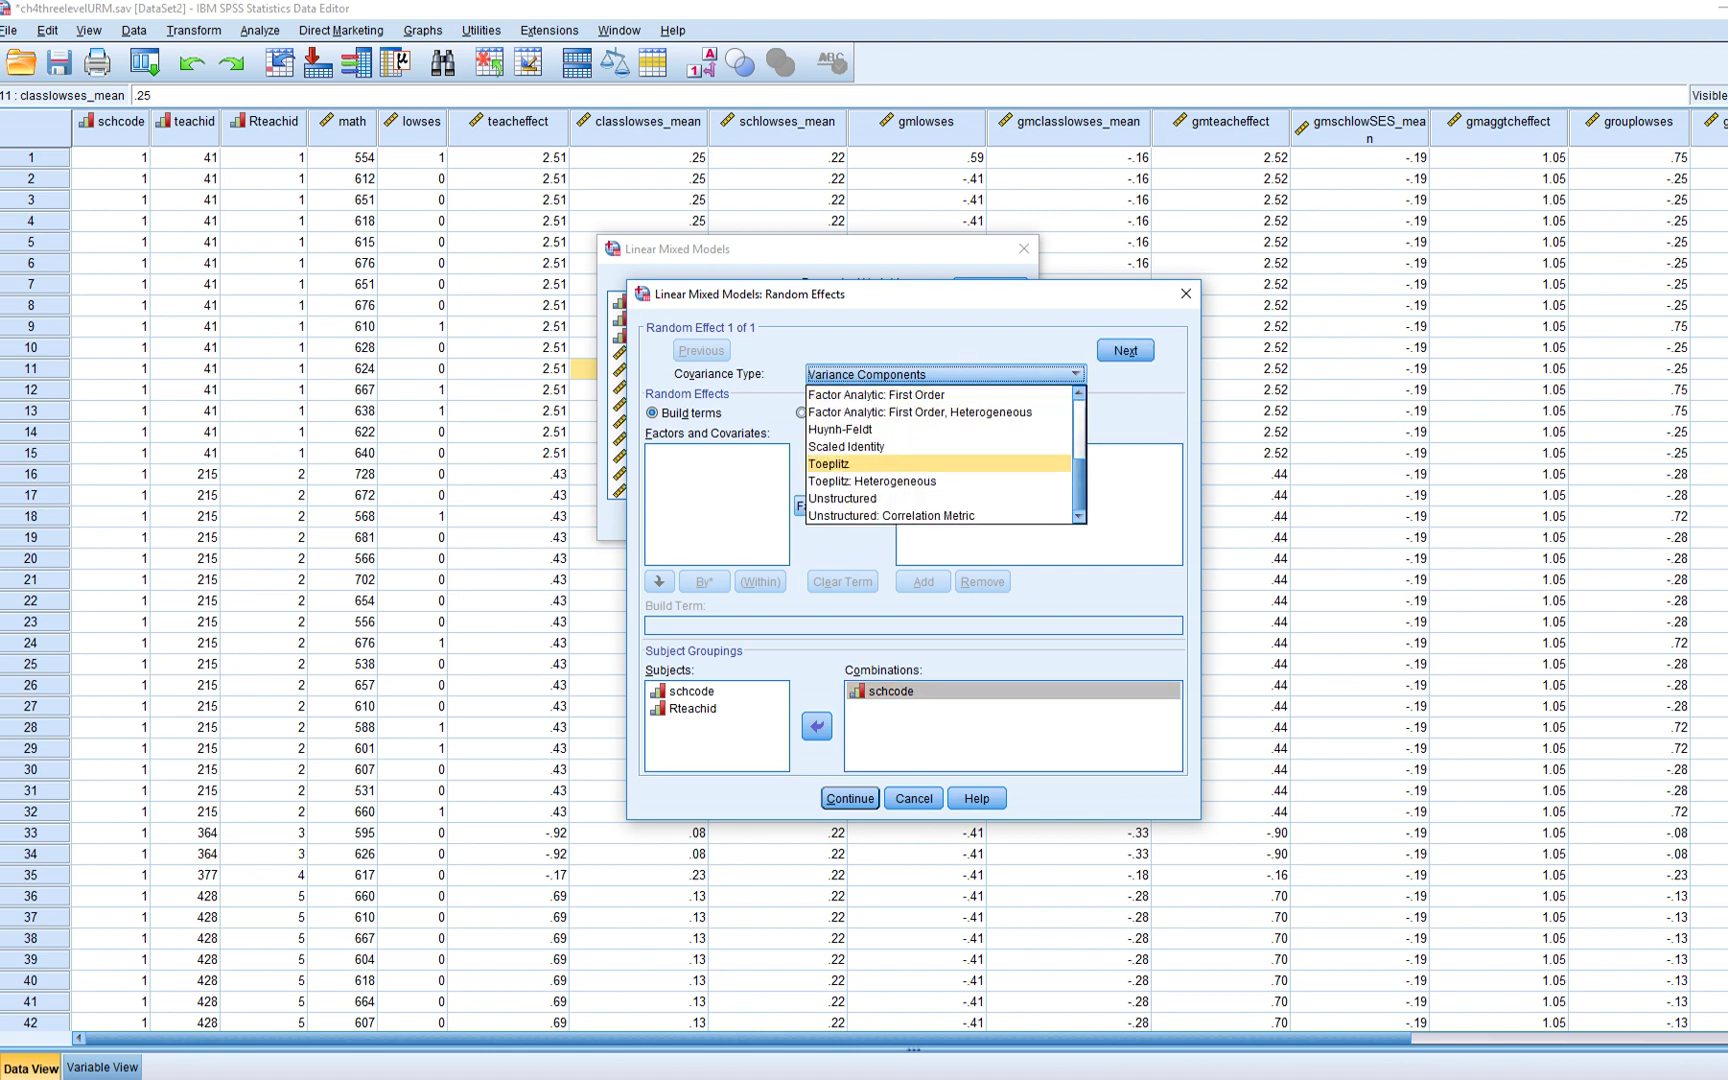
click(940, 446)
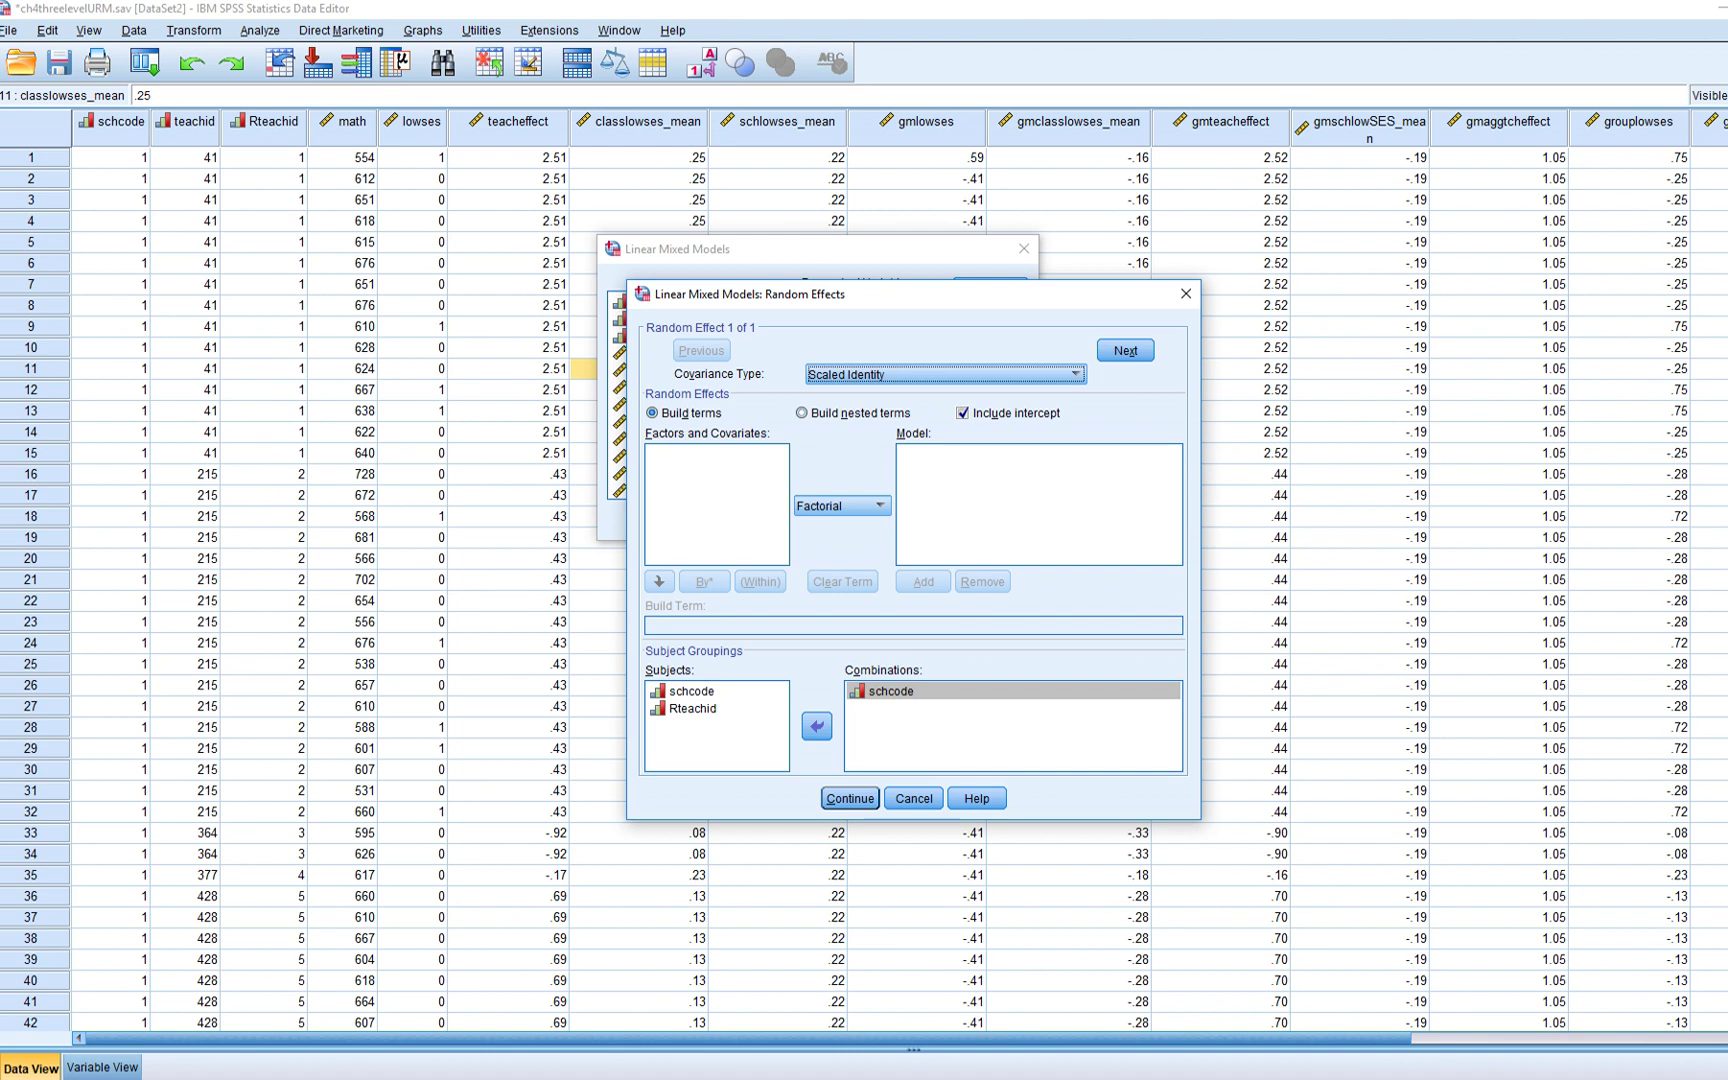
Add a second random effect with an intercept, Scaled Identity covariance and the schcode and Rteachid subject combination, and accept the random effects
click(1125, 350)
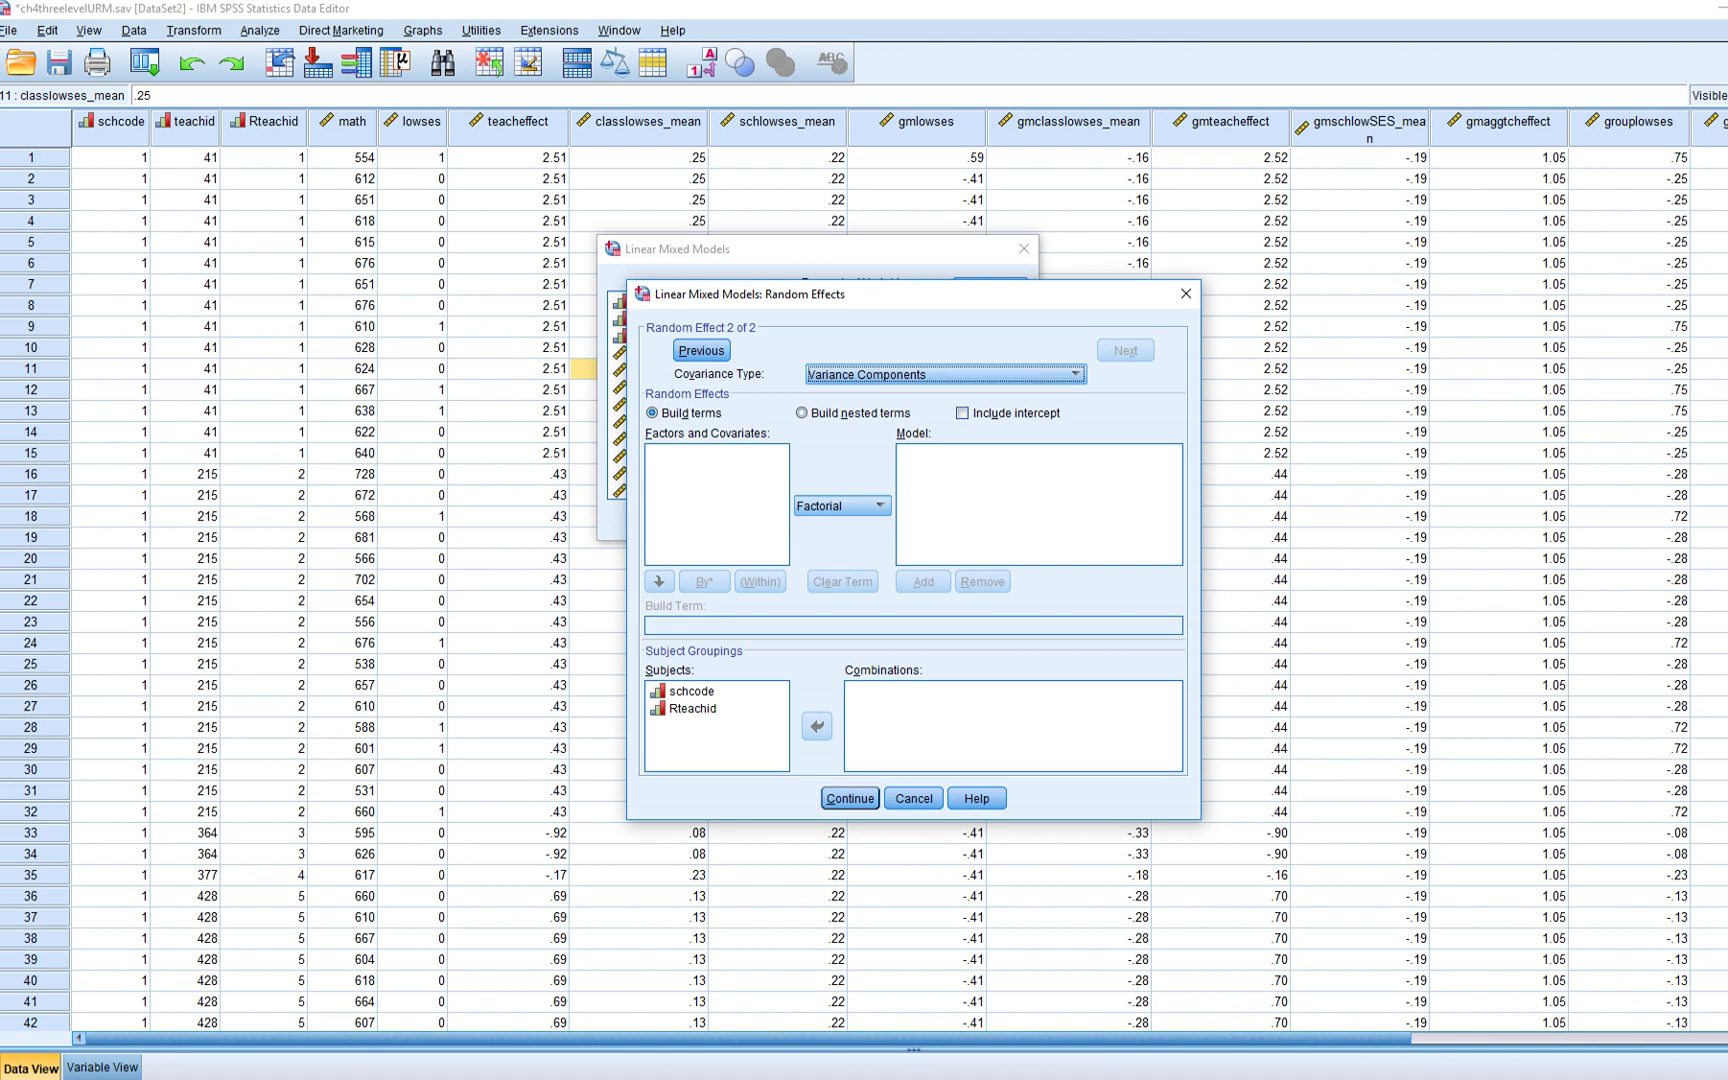
click(962, 412)
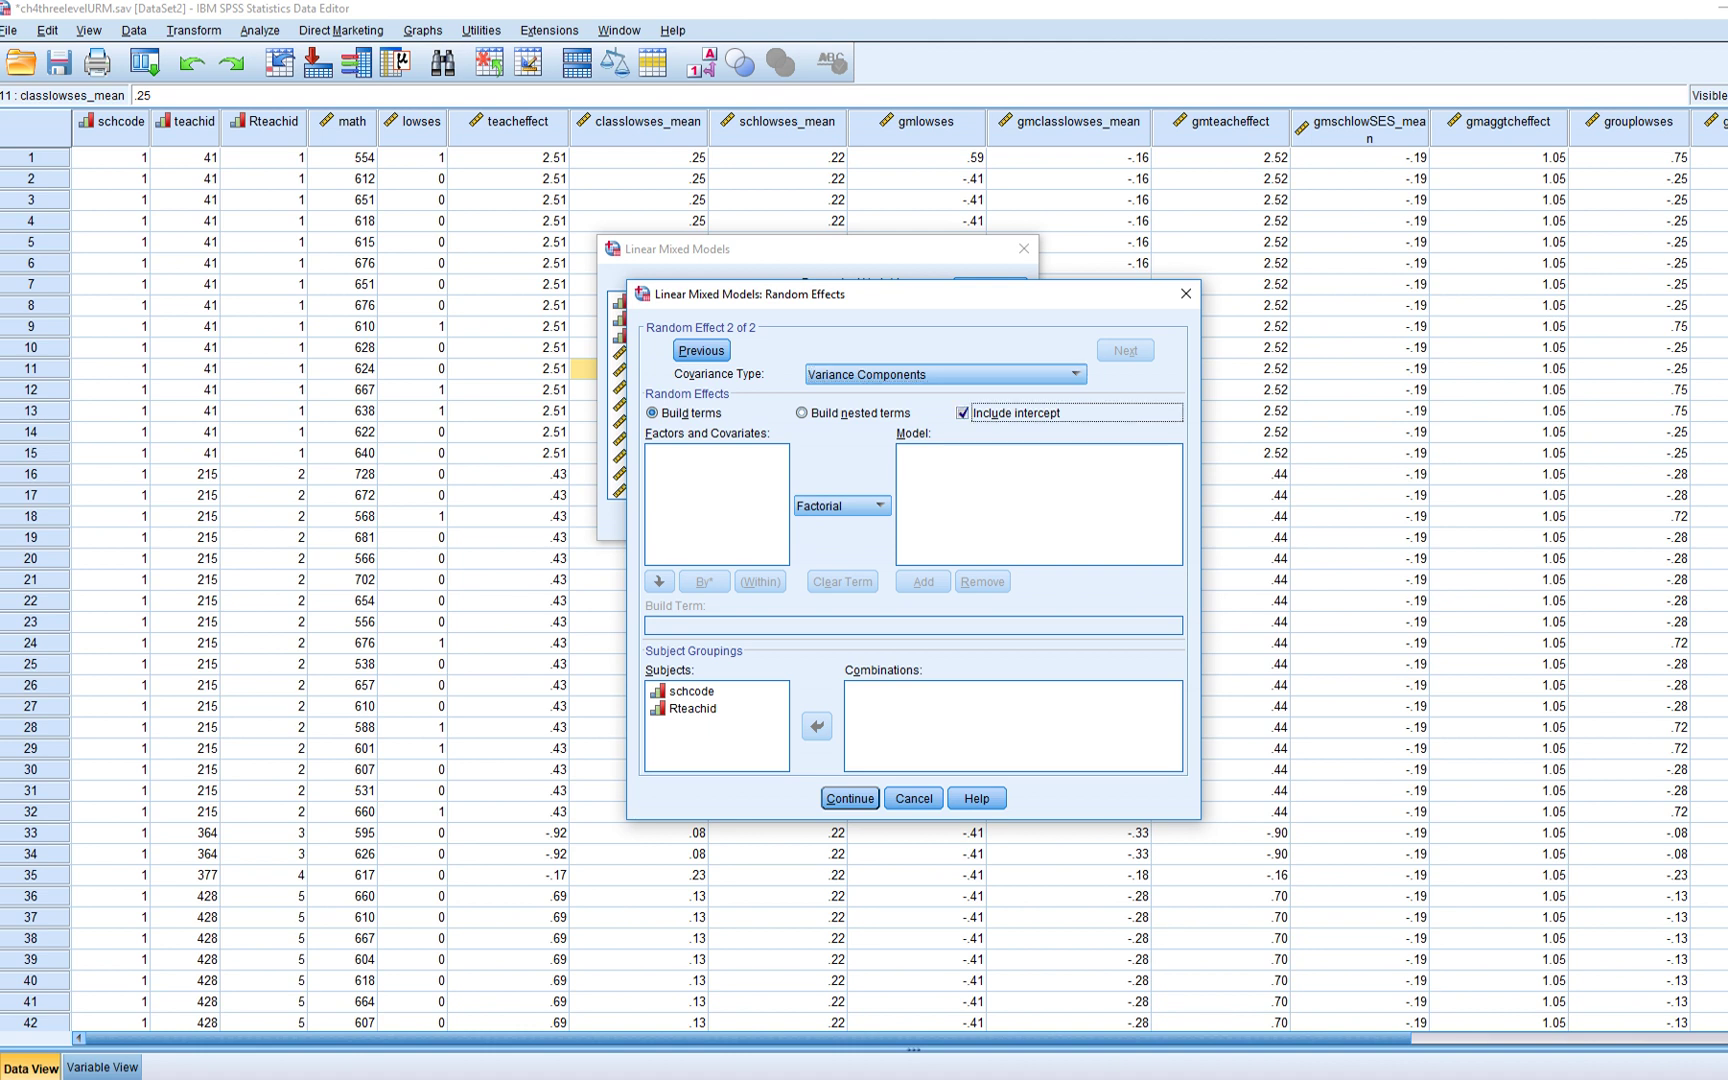
click(945, 374)
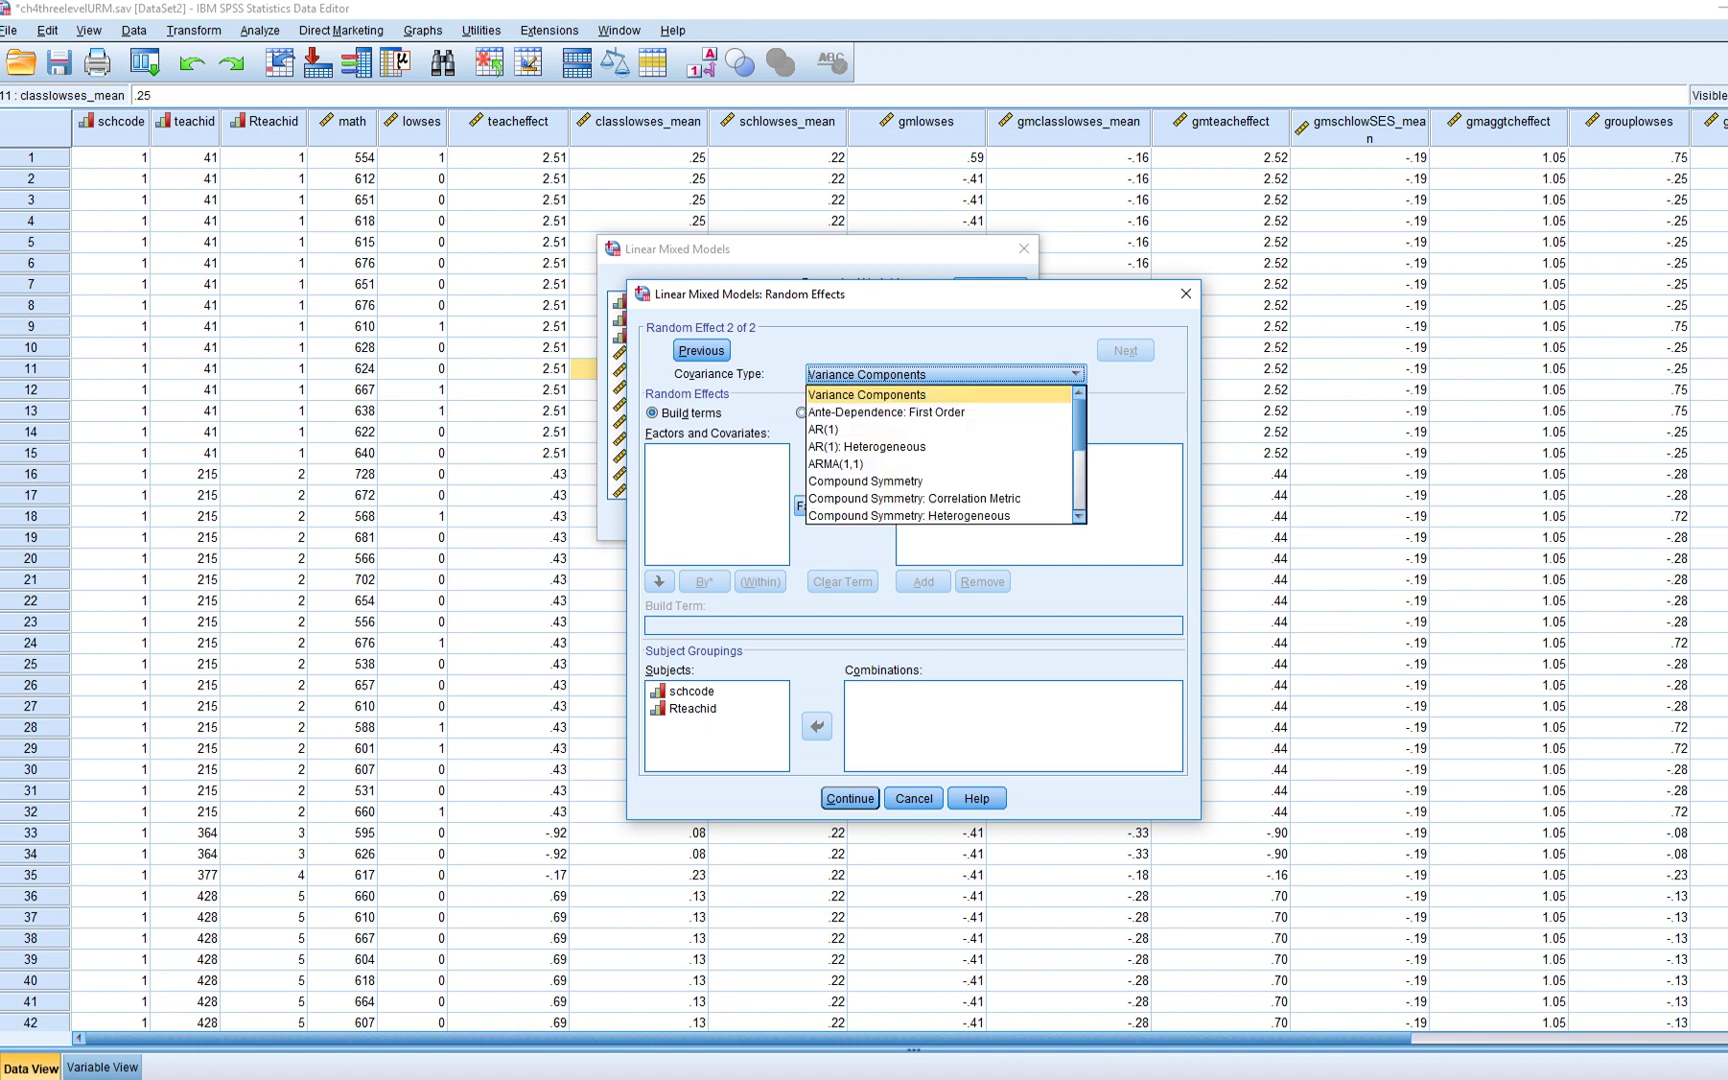
scroll(939, 412, down, 3)
scroll(900, 429, up, 1)
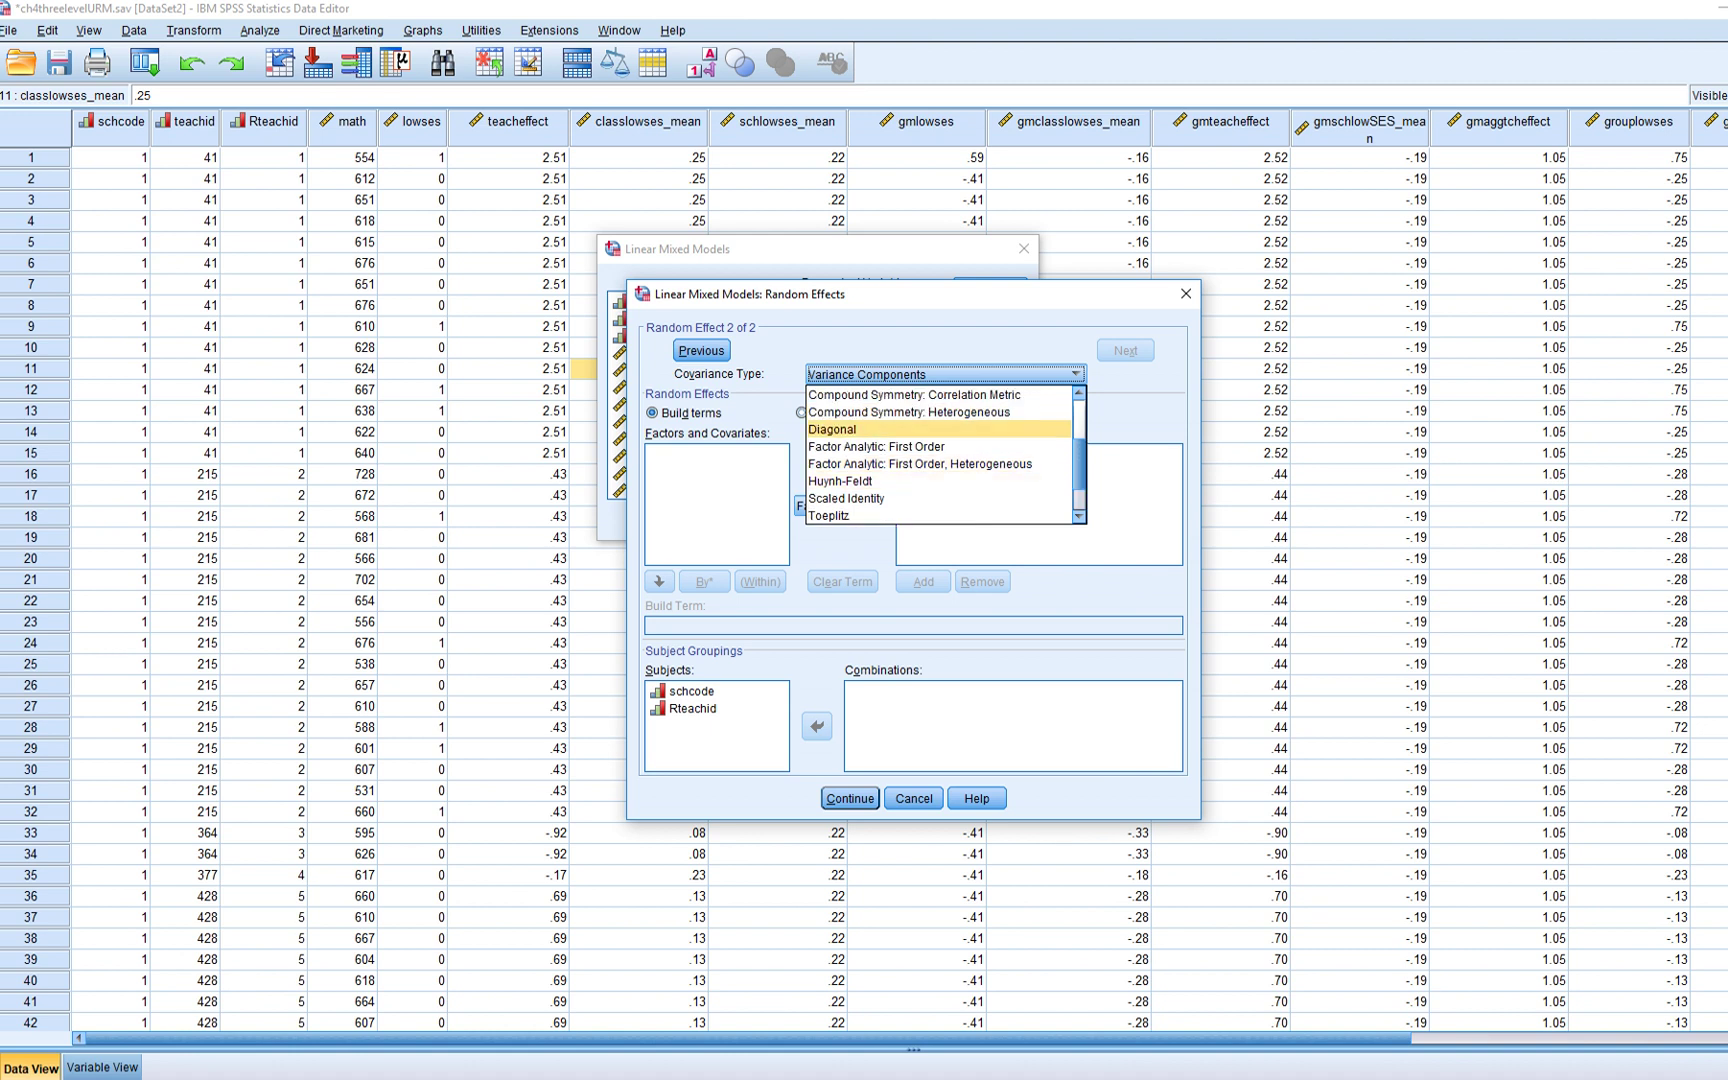
key(Return)
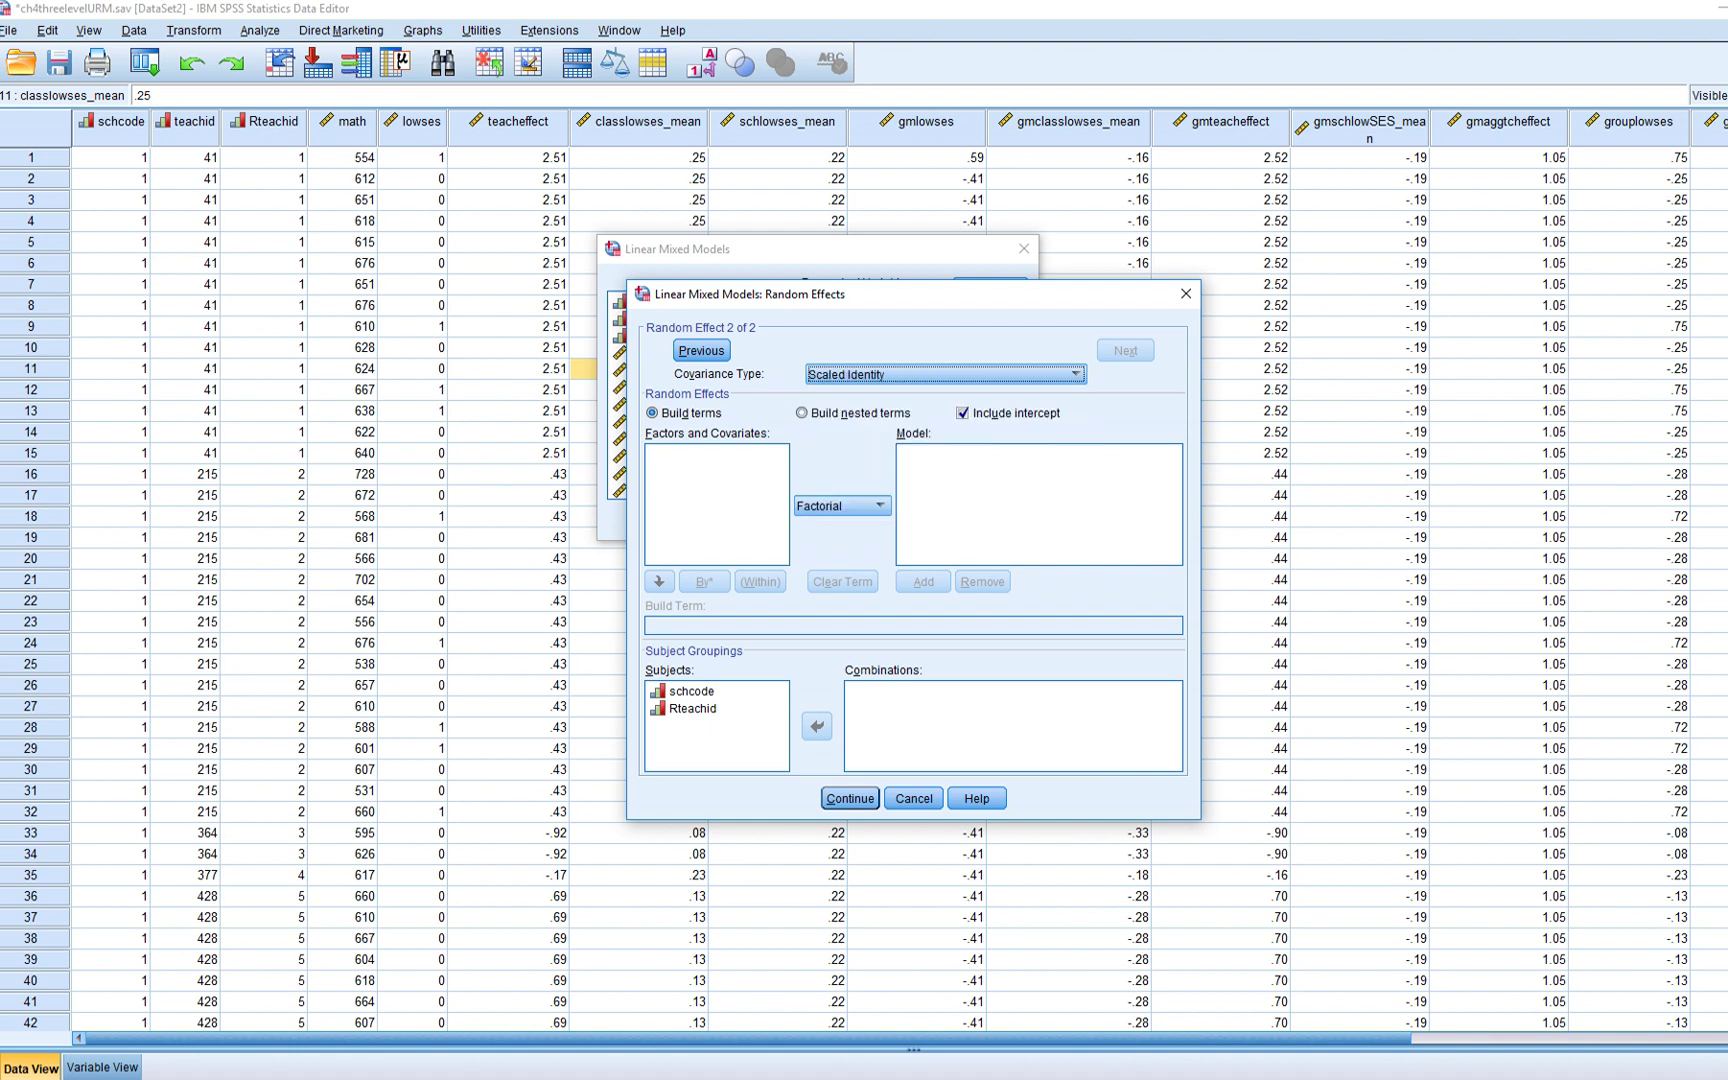
click(692, 690)
click(816, 726)
click(692, 708)
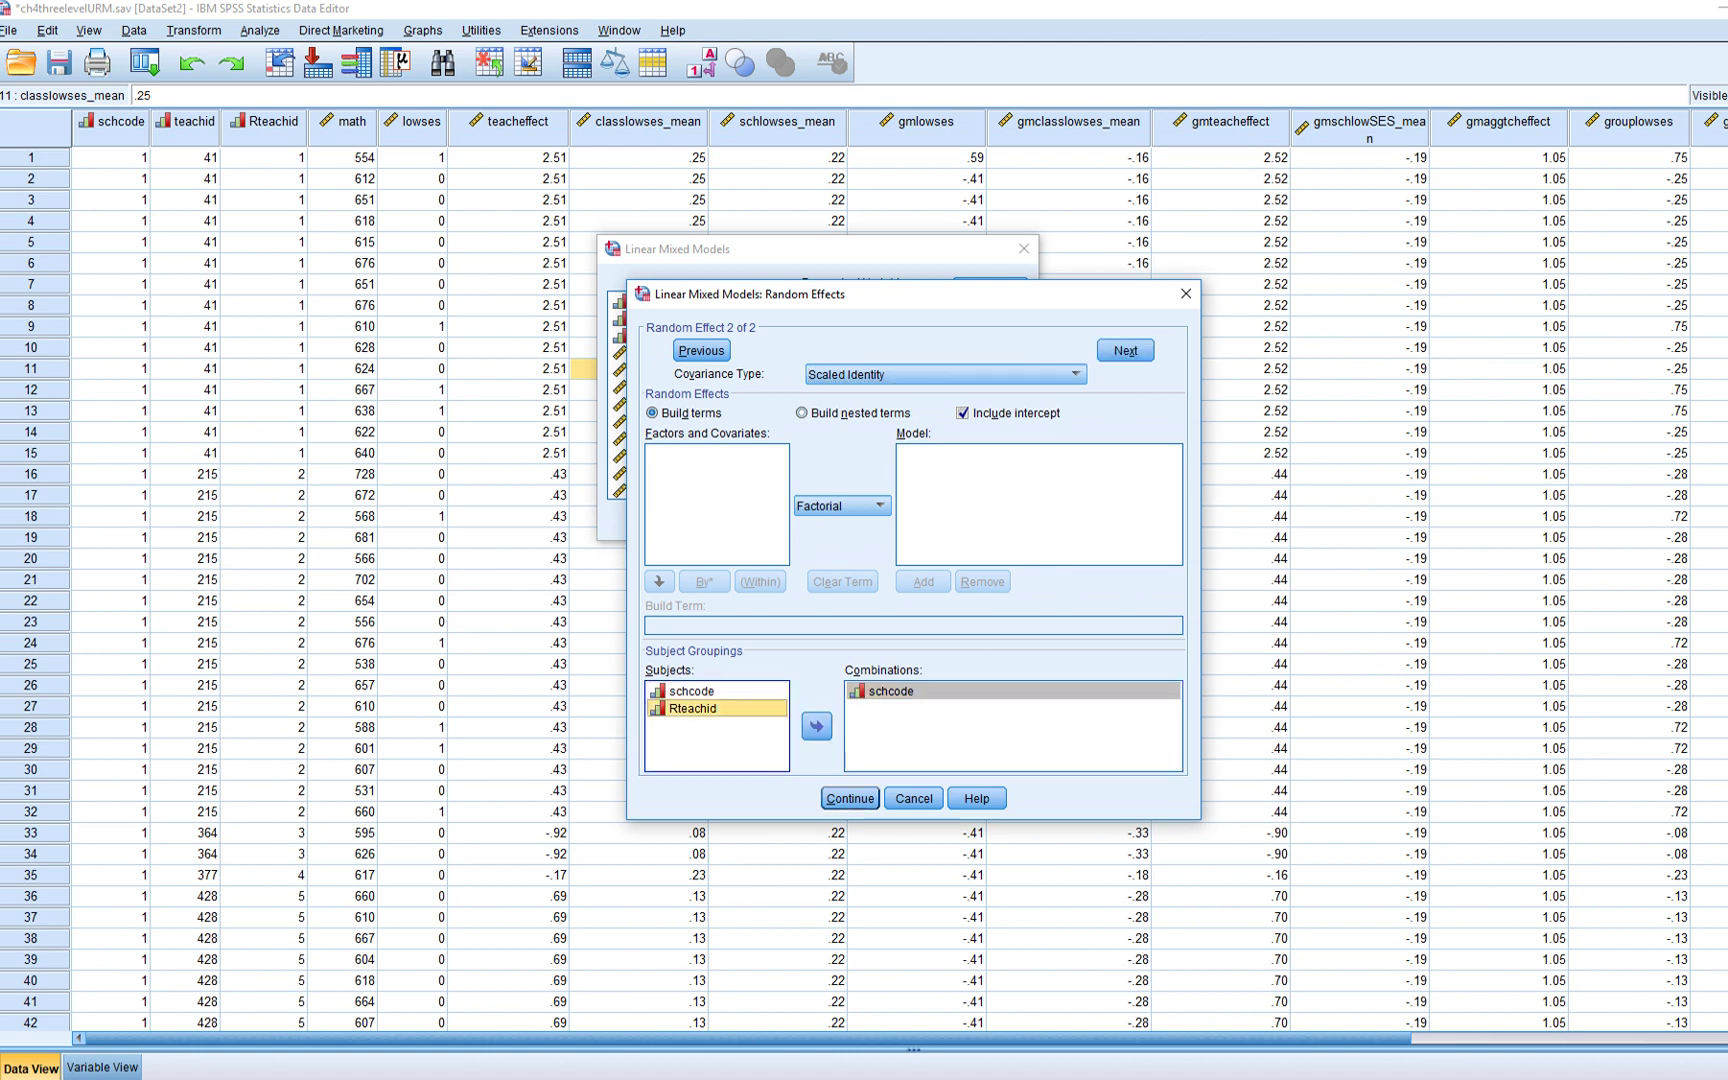
click(816, 726)
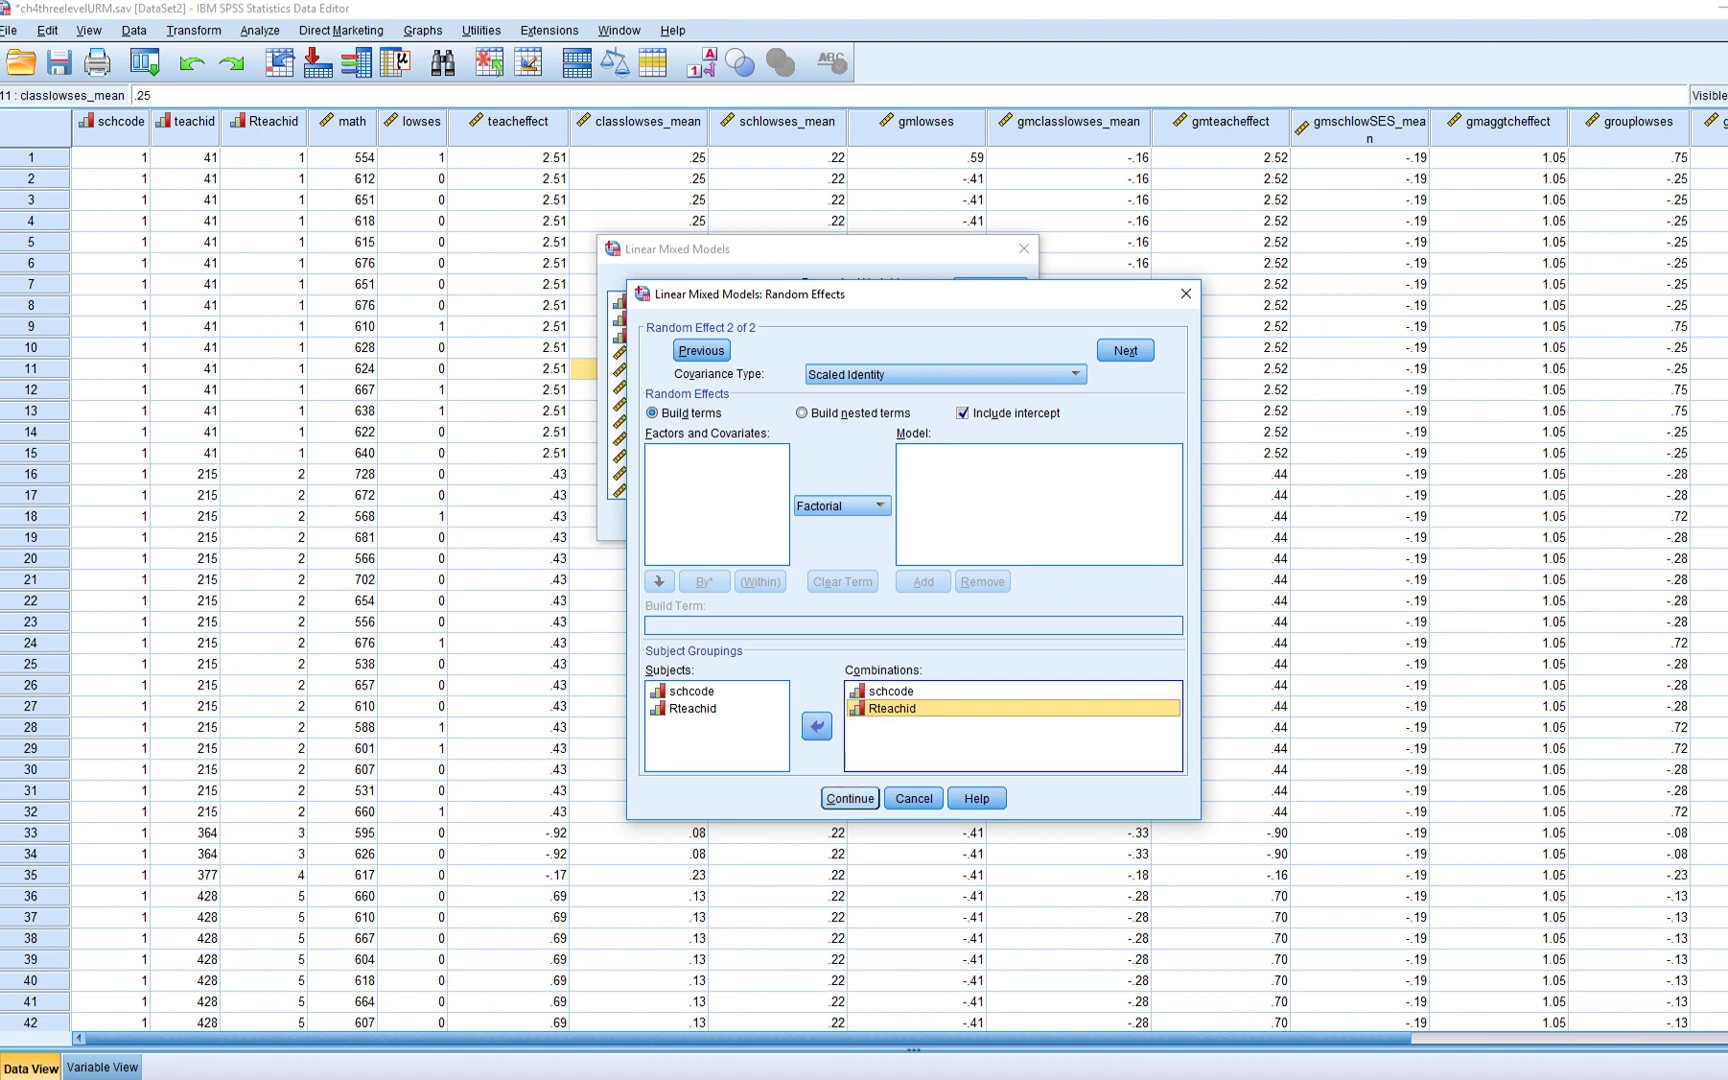
click(850, 798)
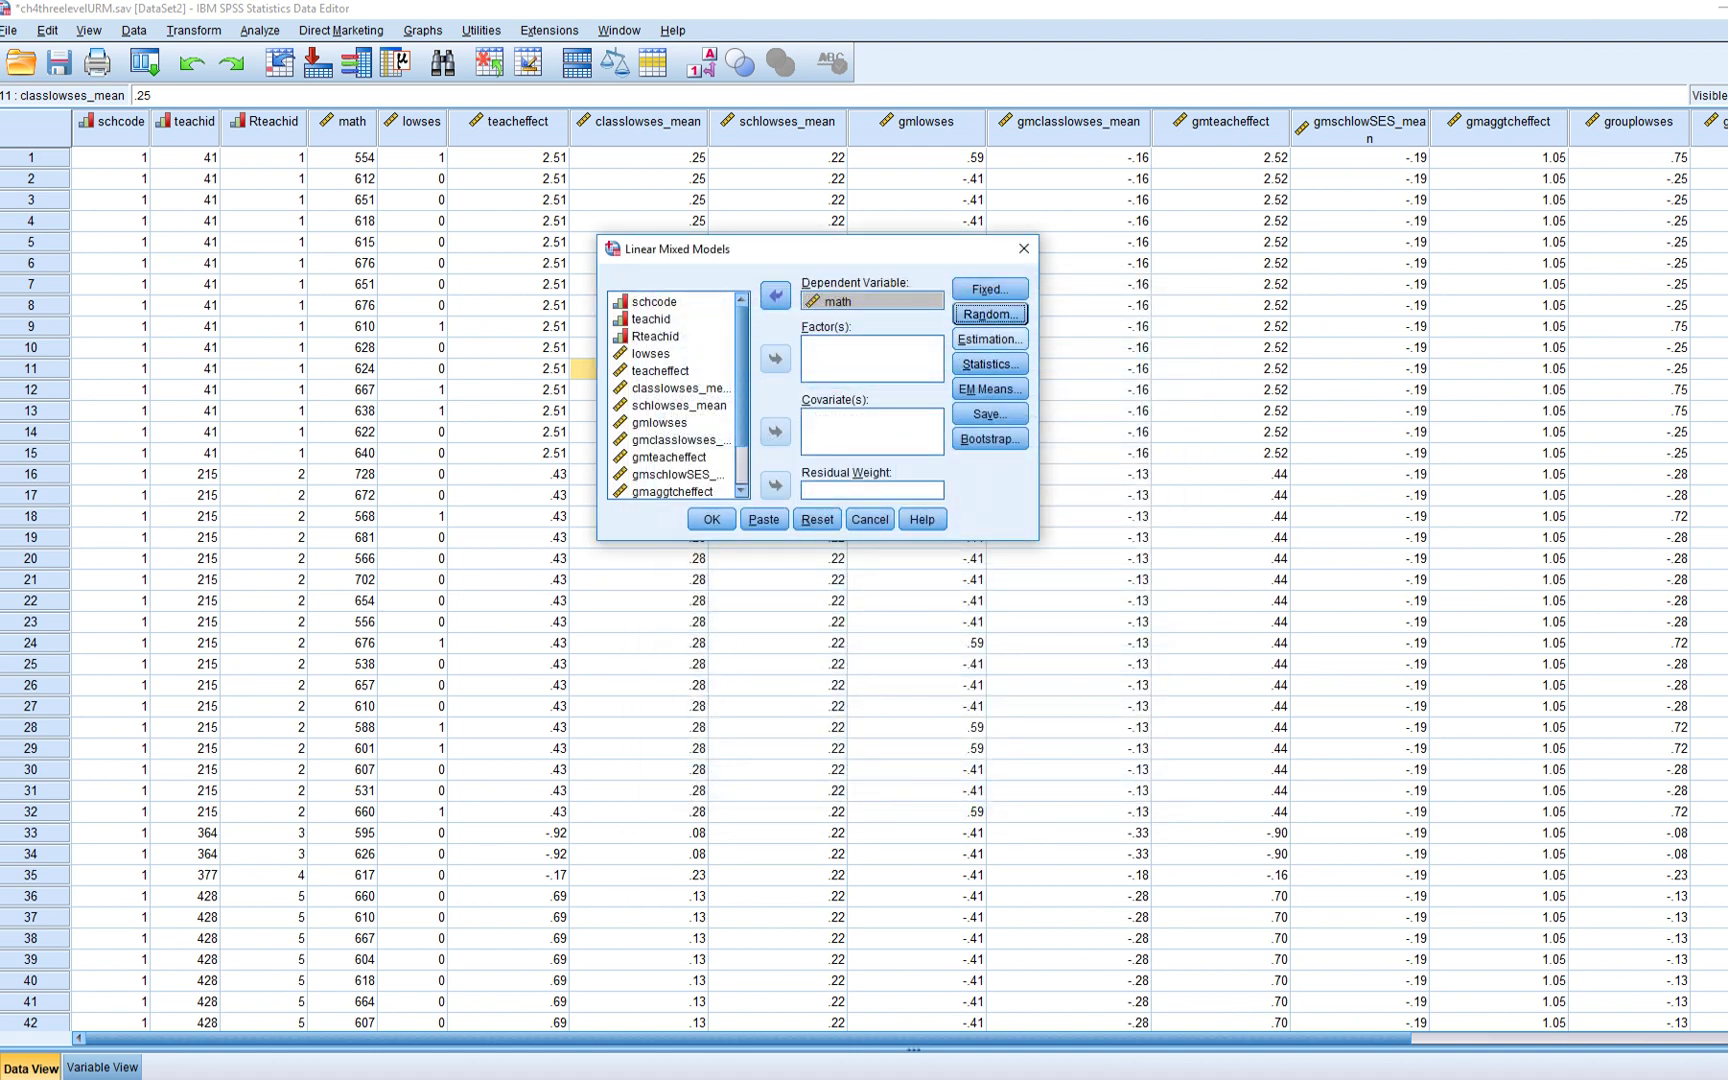
Change the estimation method to Maximum Likelihood (ML)
click(988, 339)
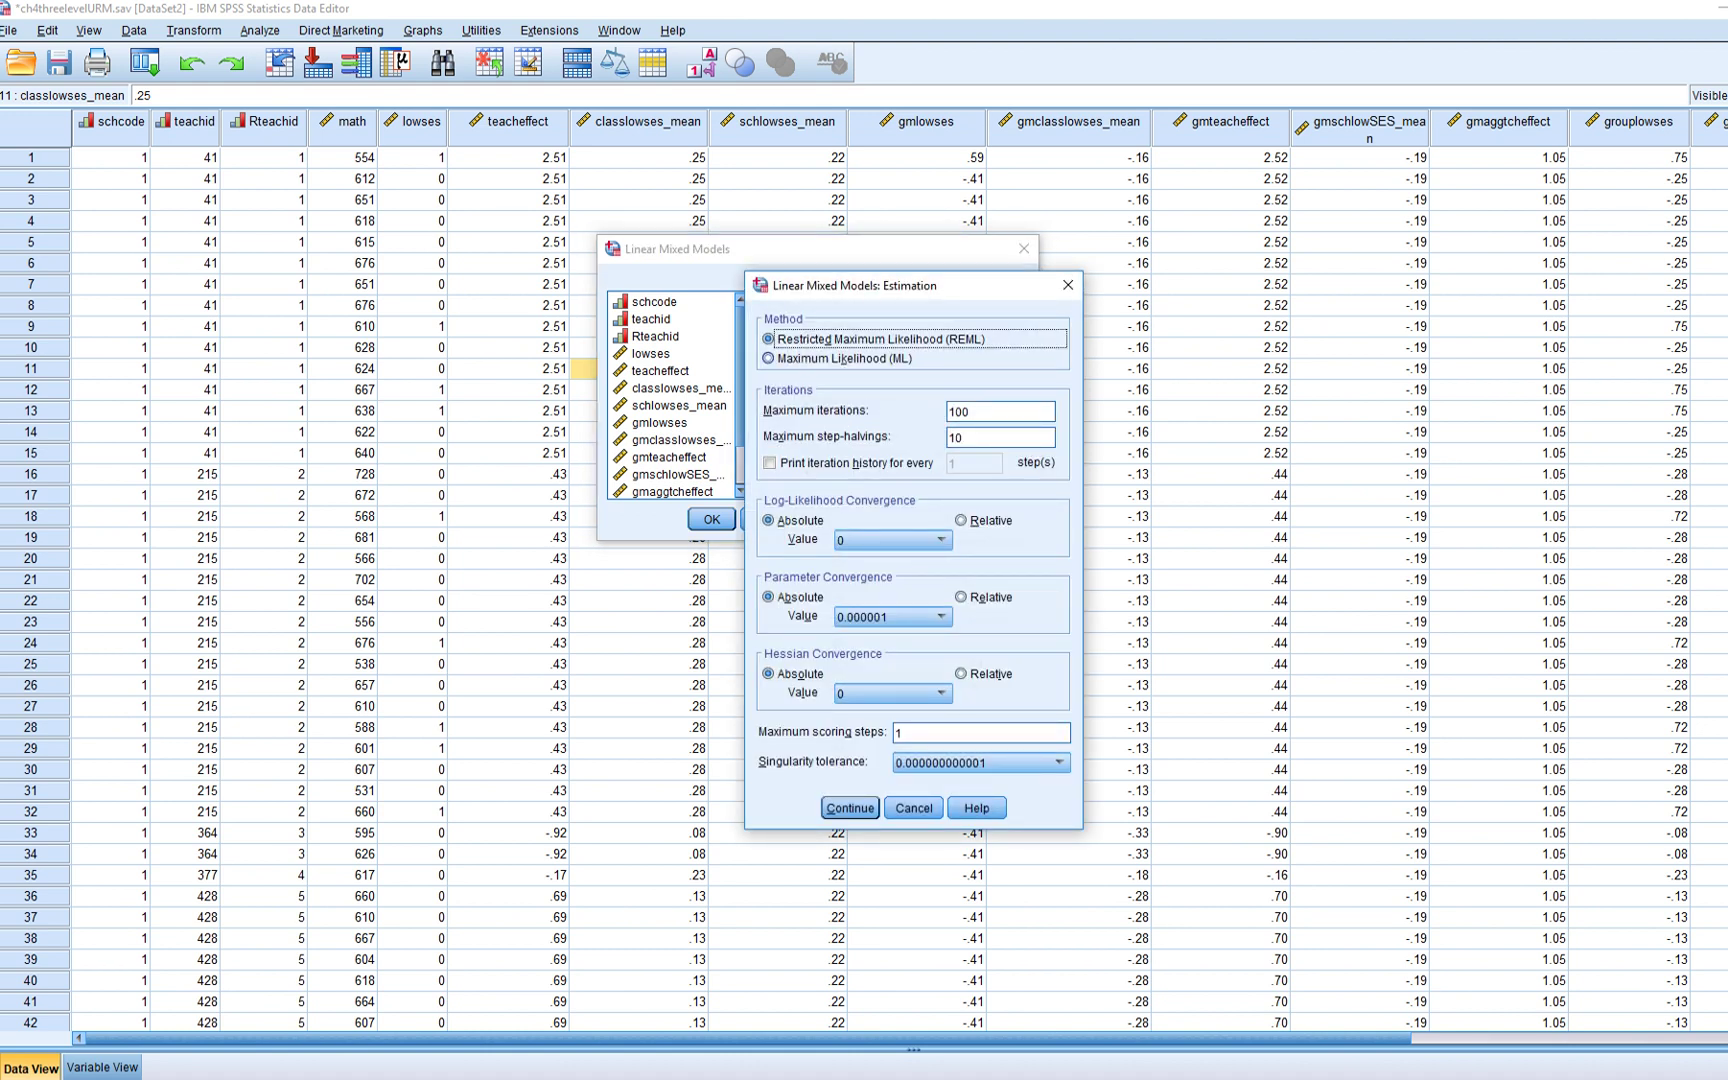
click(768, 358)
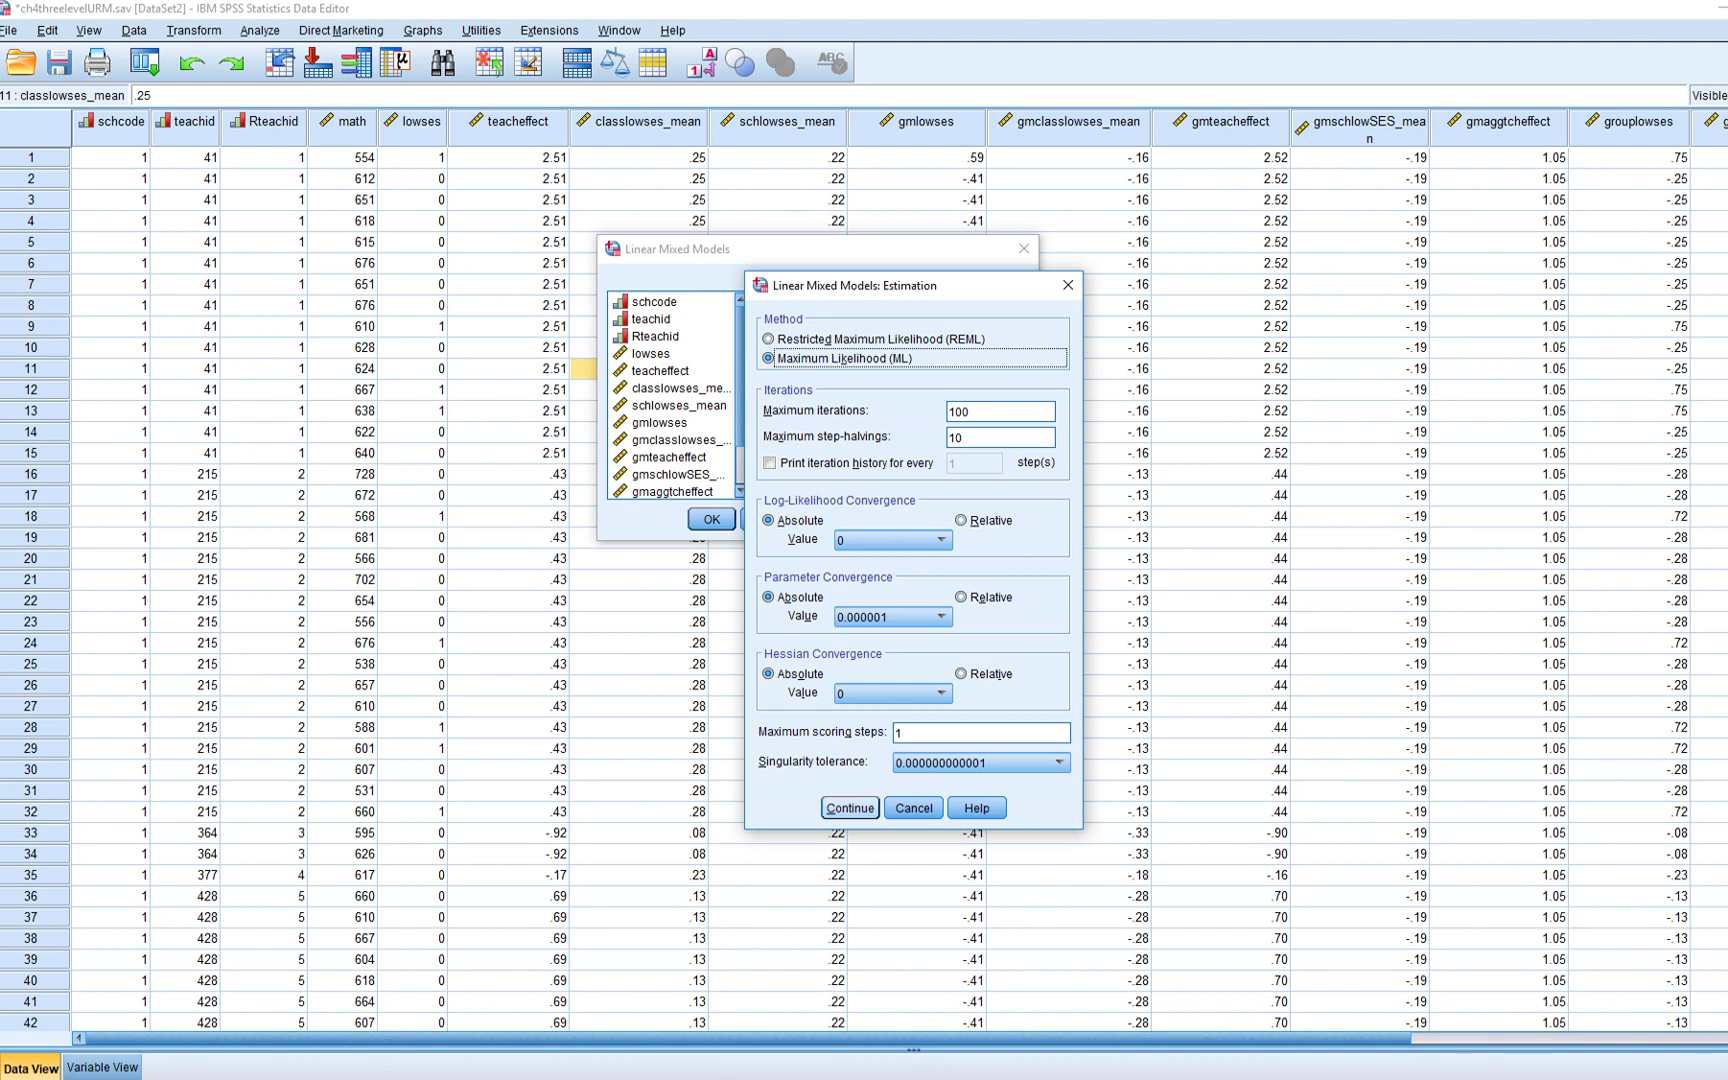
click(850, 808)
Request parameter estimates, tests for covariance parameters and covariances of random effects, and run the model
click(990, 364)
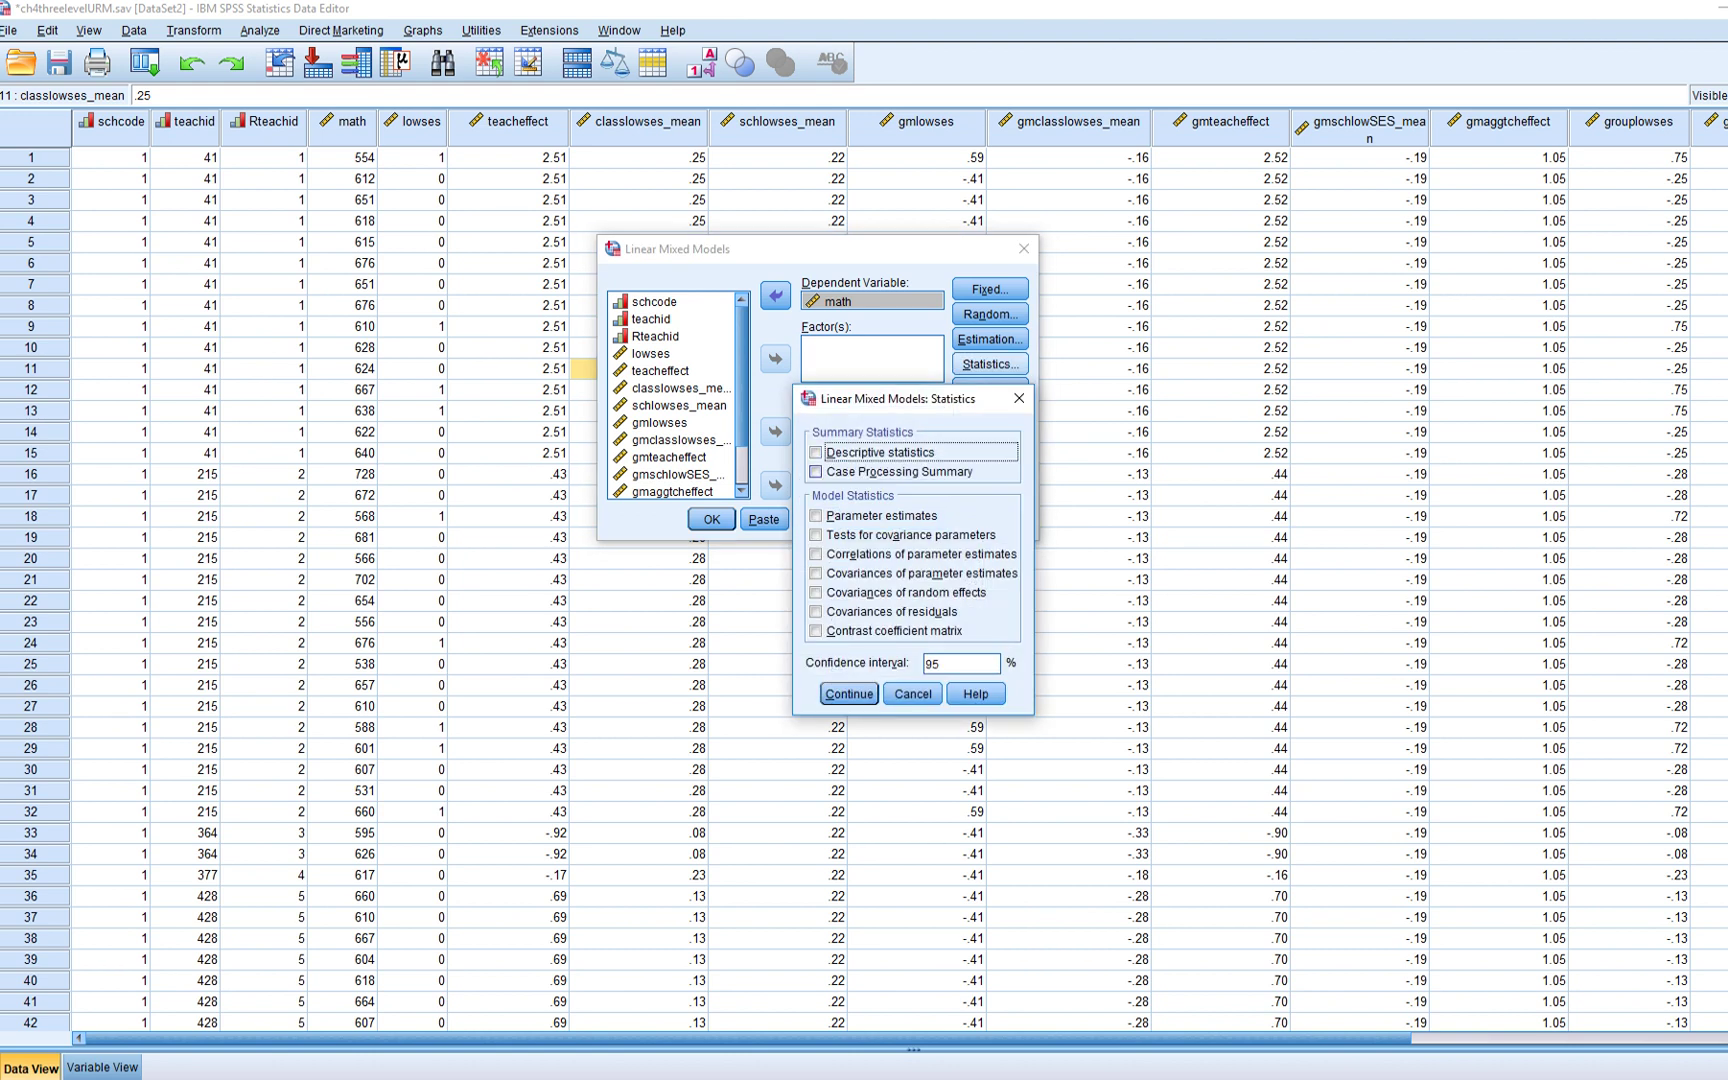
click(816, 515)
click(816, 534)
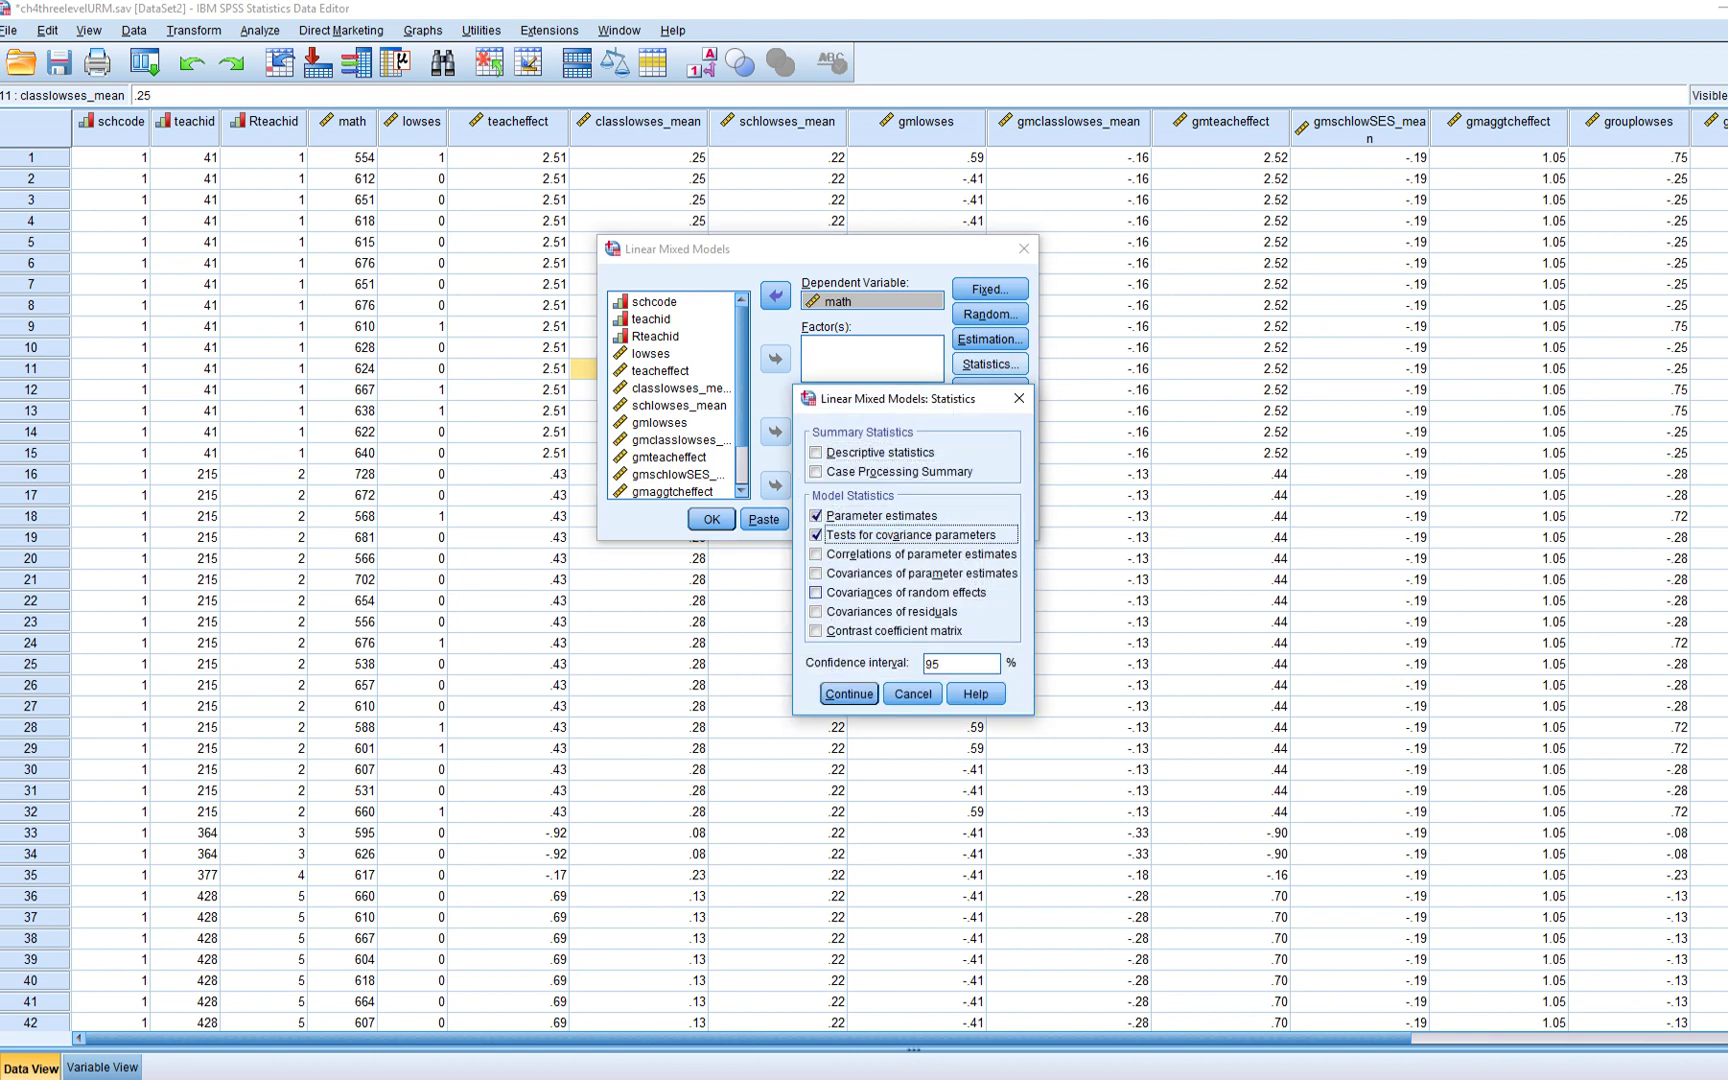
click(816, 592)
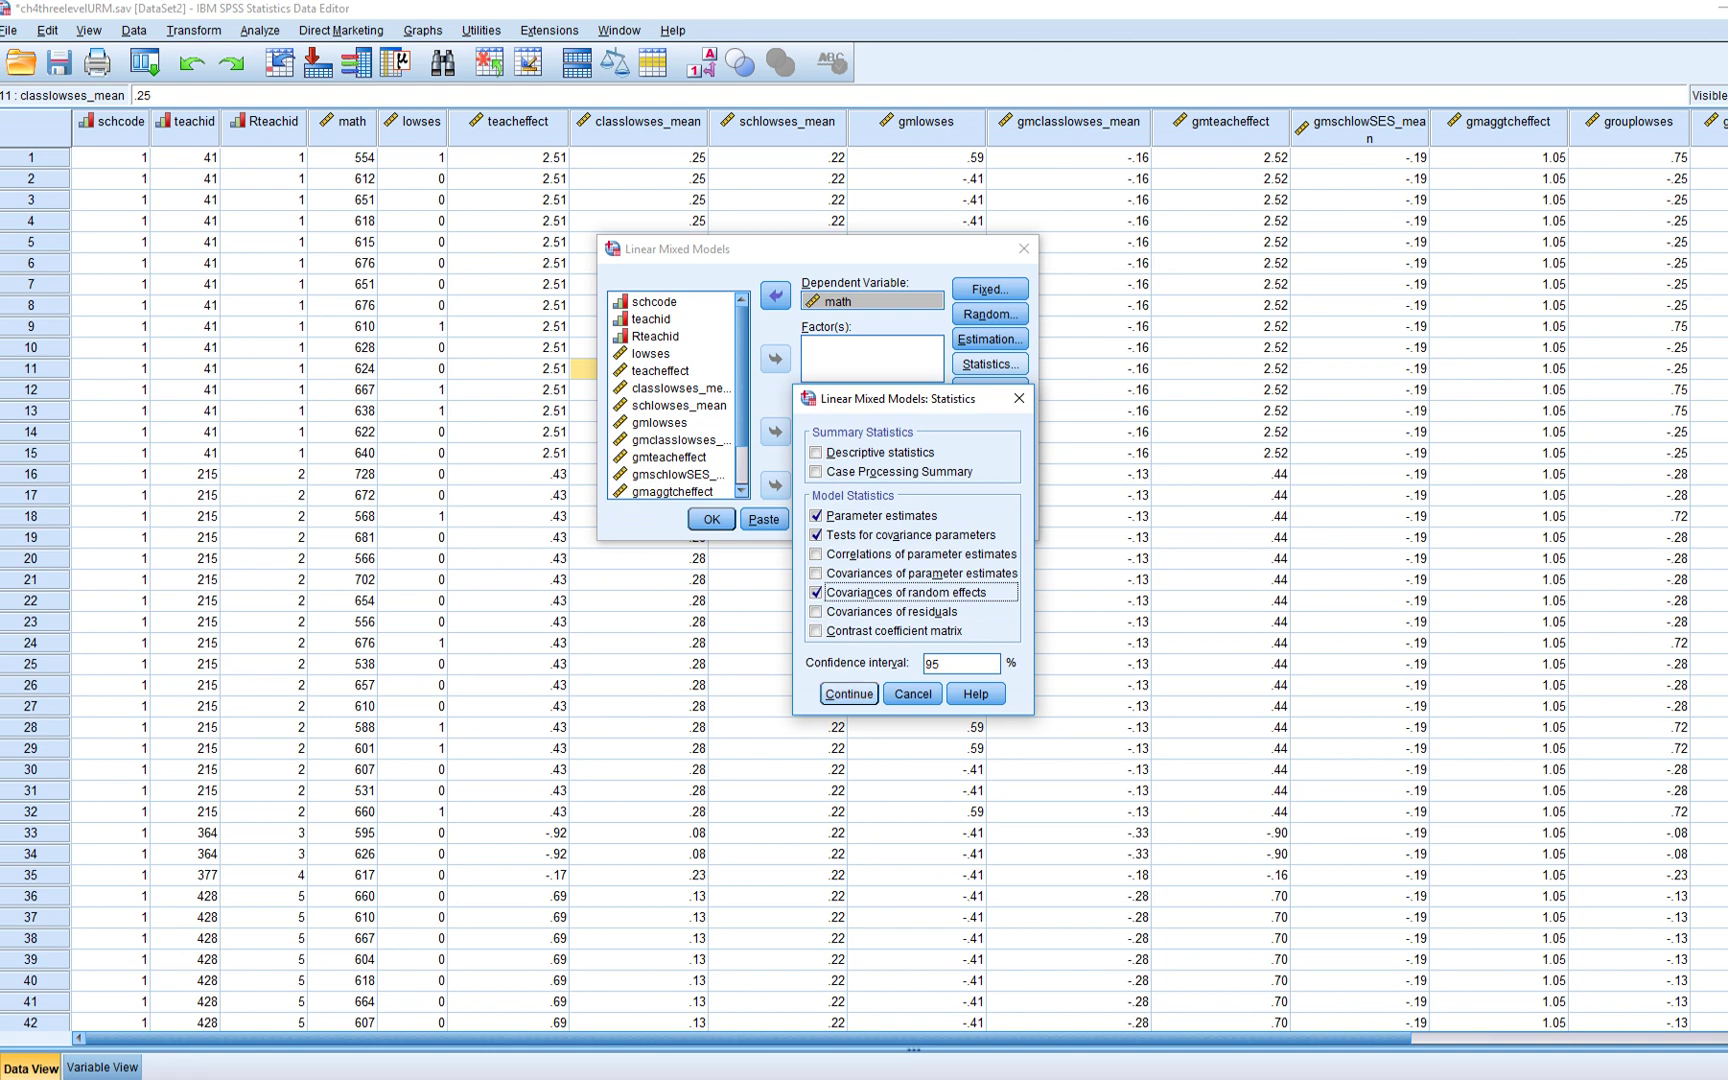
key(Return)
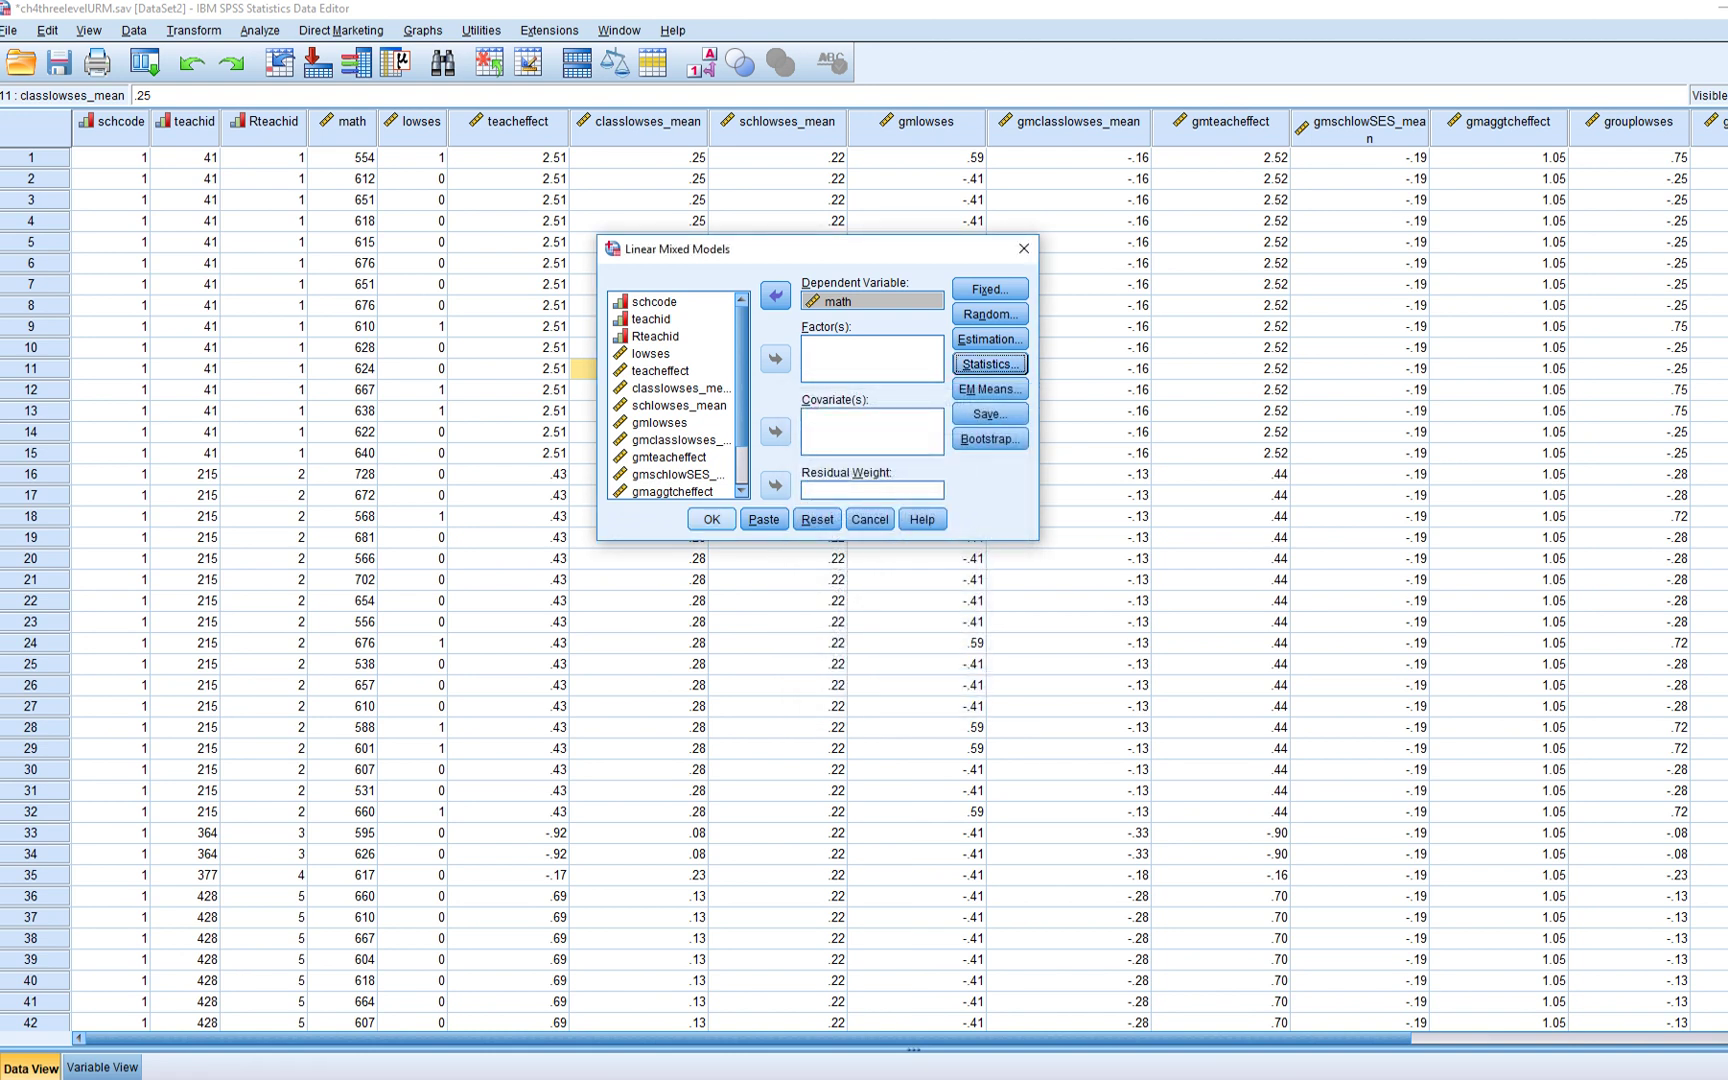
click(711, 519)
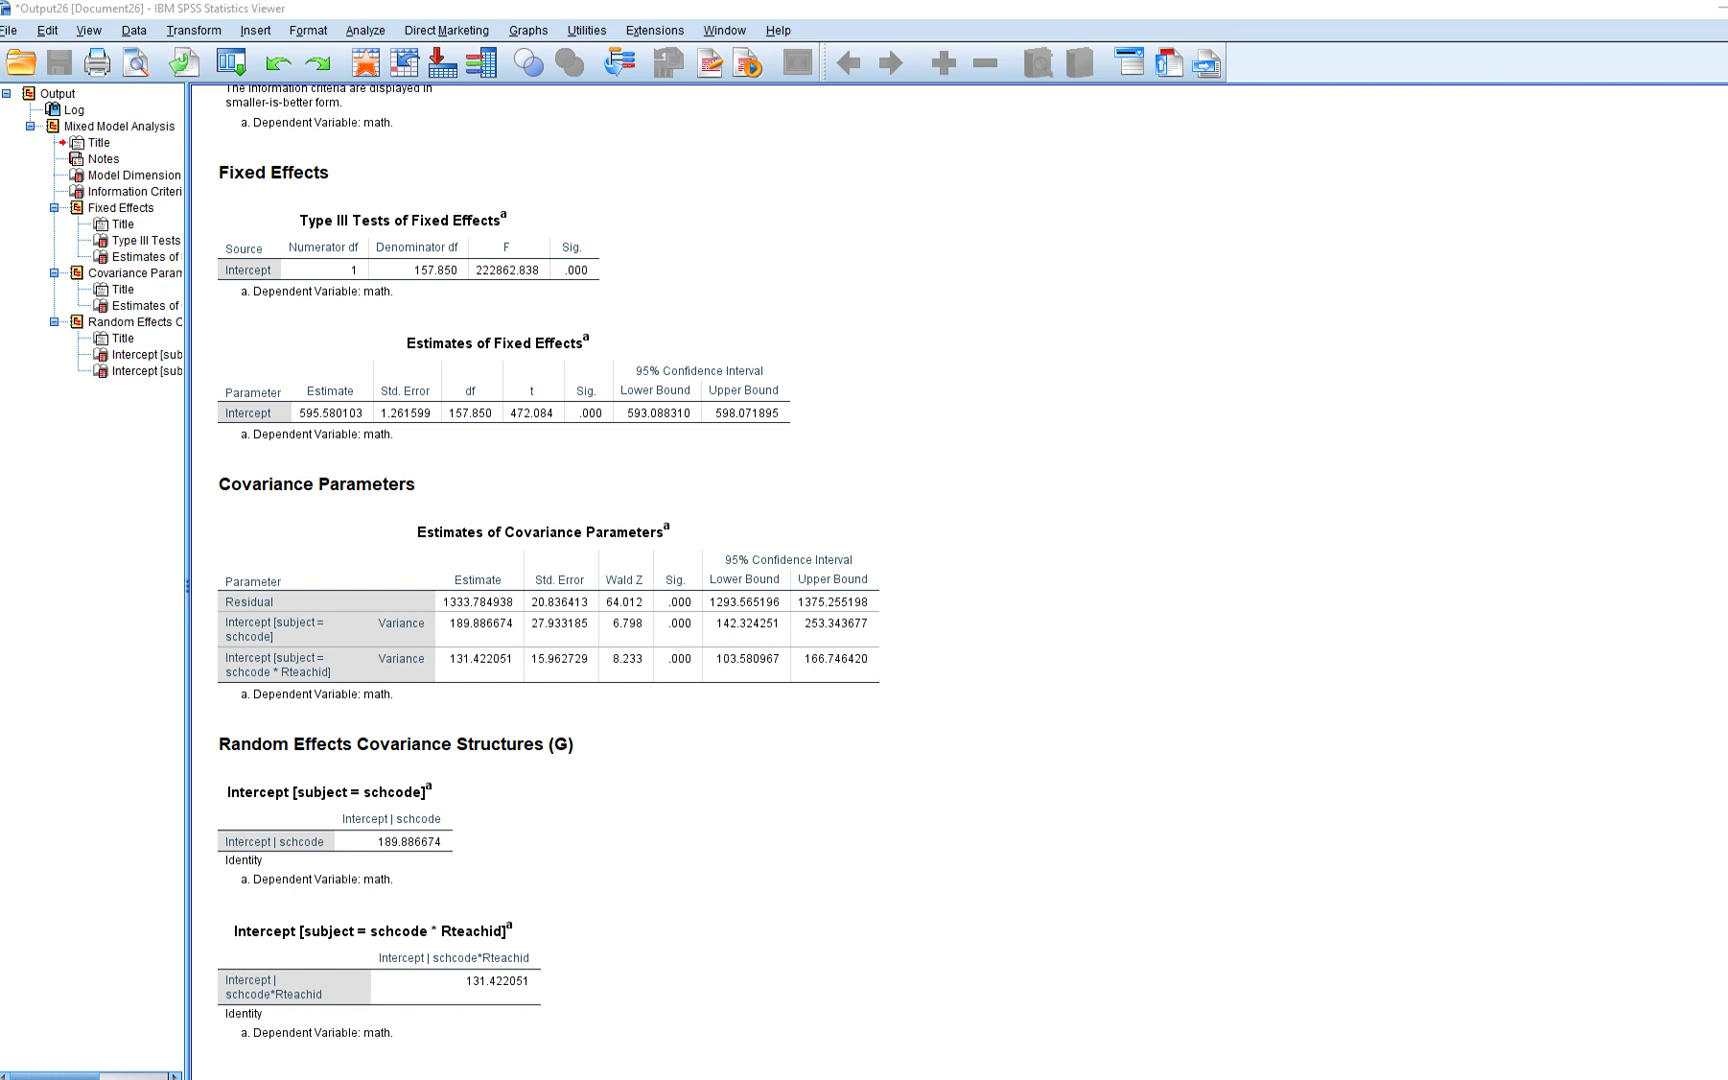
Review the Residual row of the covariance parameter estimates, marking it as L1 and circling its estimate and significance
drag(222, 611, 296, 611)
mouse_move(195, 578)
mouse_down()
mouse_move(197, 603)
mouse_move(215, 586)
mouse_up()
mouse_move(423, 585)
mouse_down()
mouse_move(440, 608)
mouse_move(527, 608)
mouse_move(468, 580)
mouse_move(425, 592)
mouse_up()
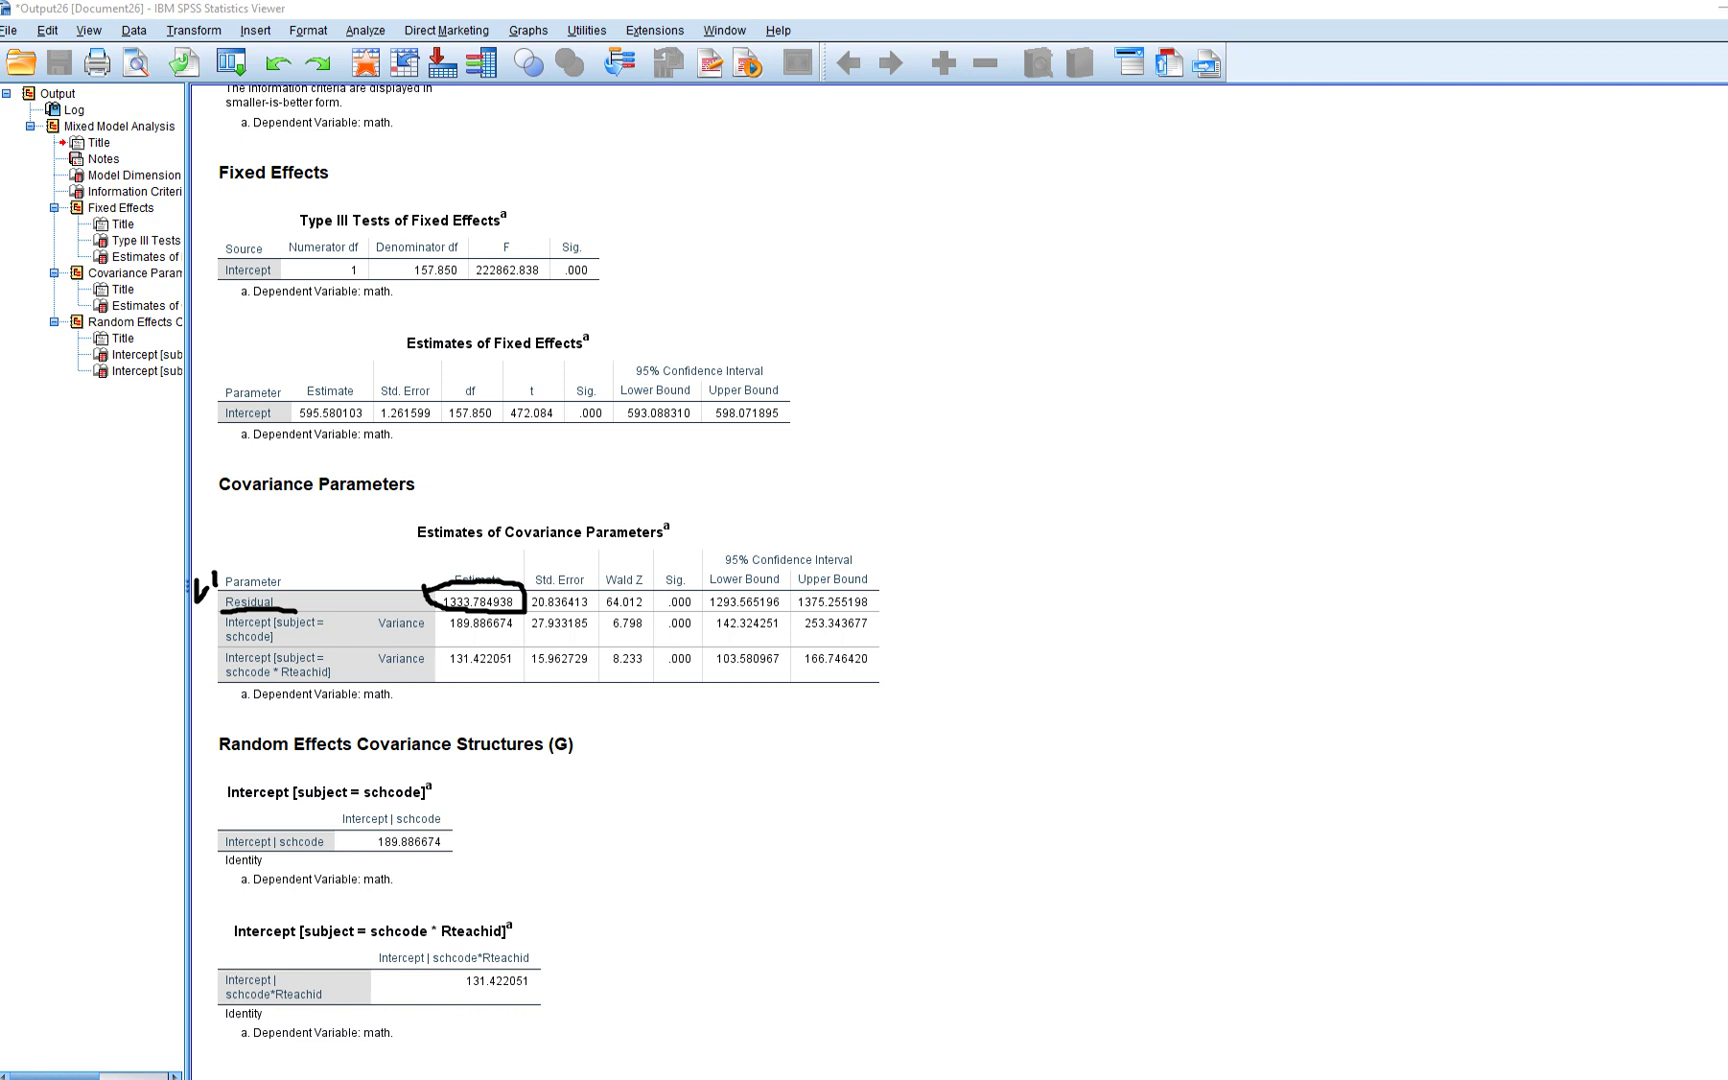
mouse_move(658, 588)
mouse_down()
mouse_move(693, 613)
mouse_move(688, 581)
mouse_move(655, 584)
mouse_up()
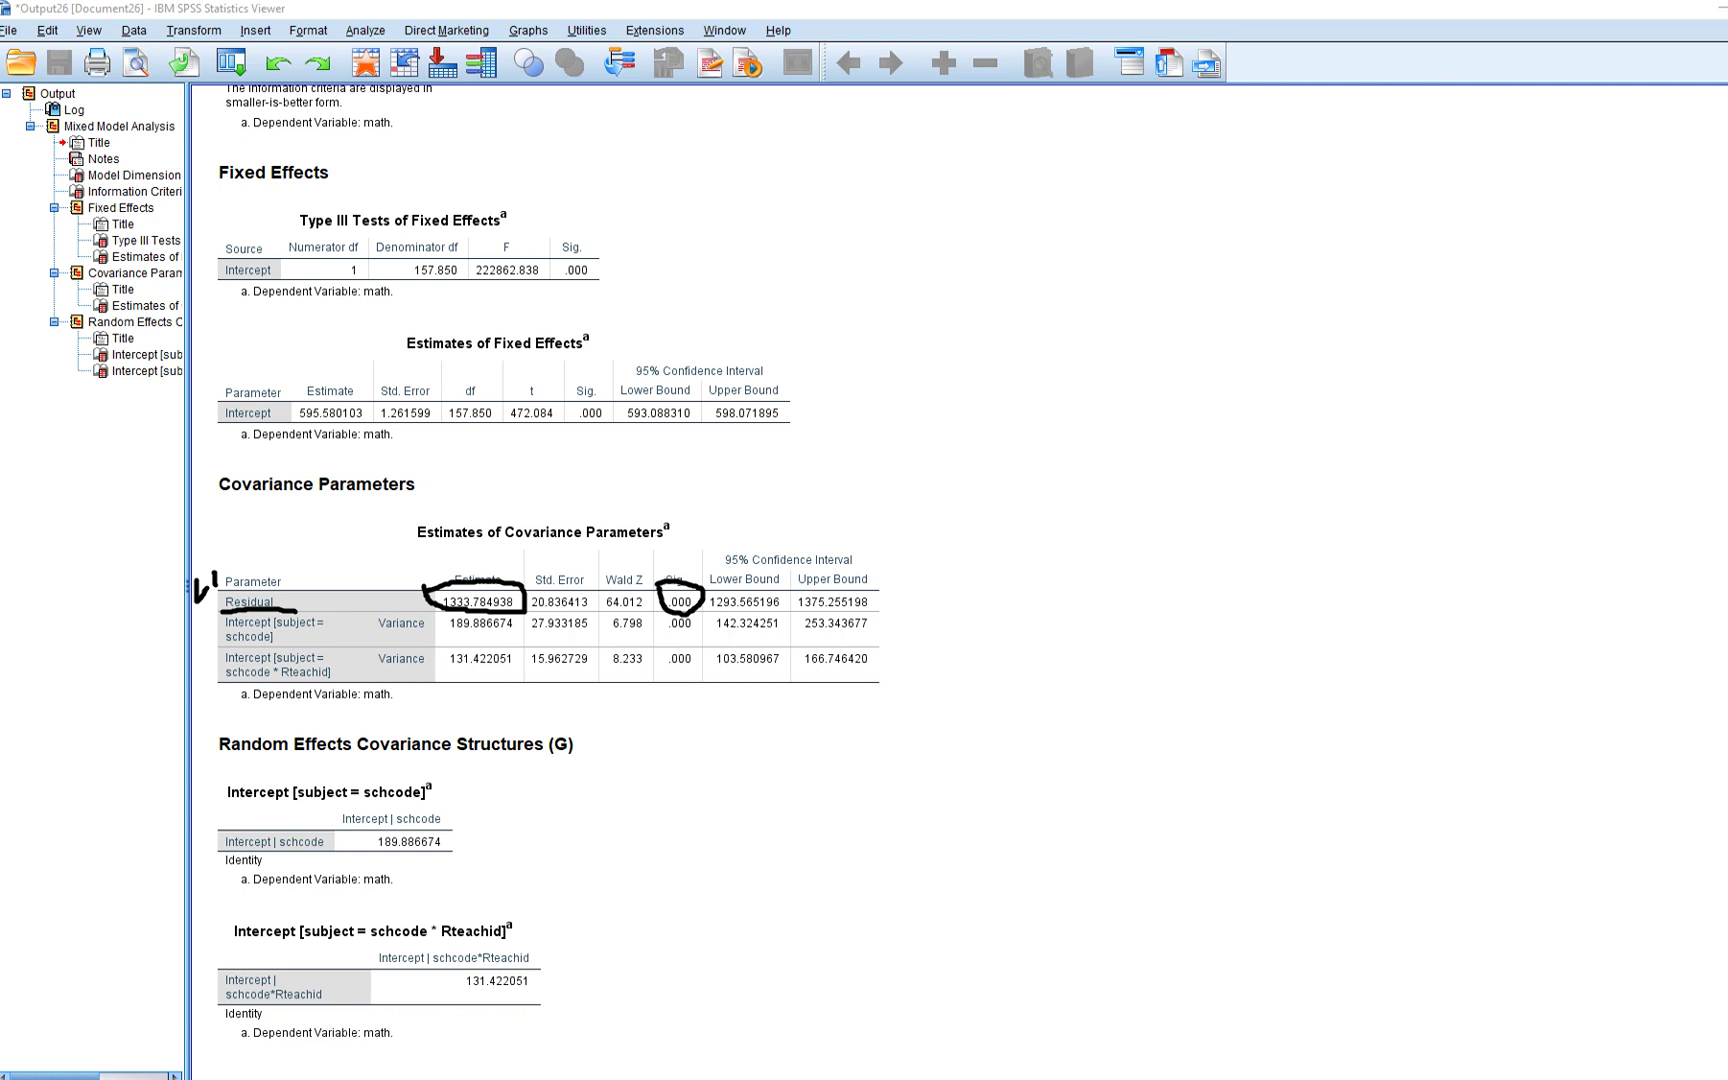
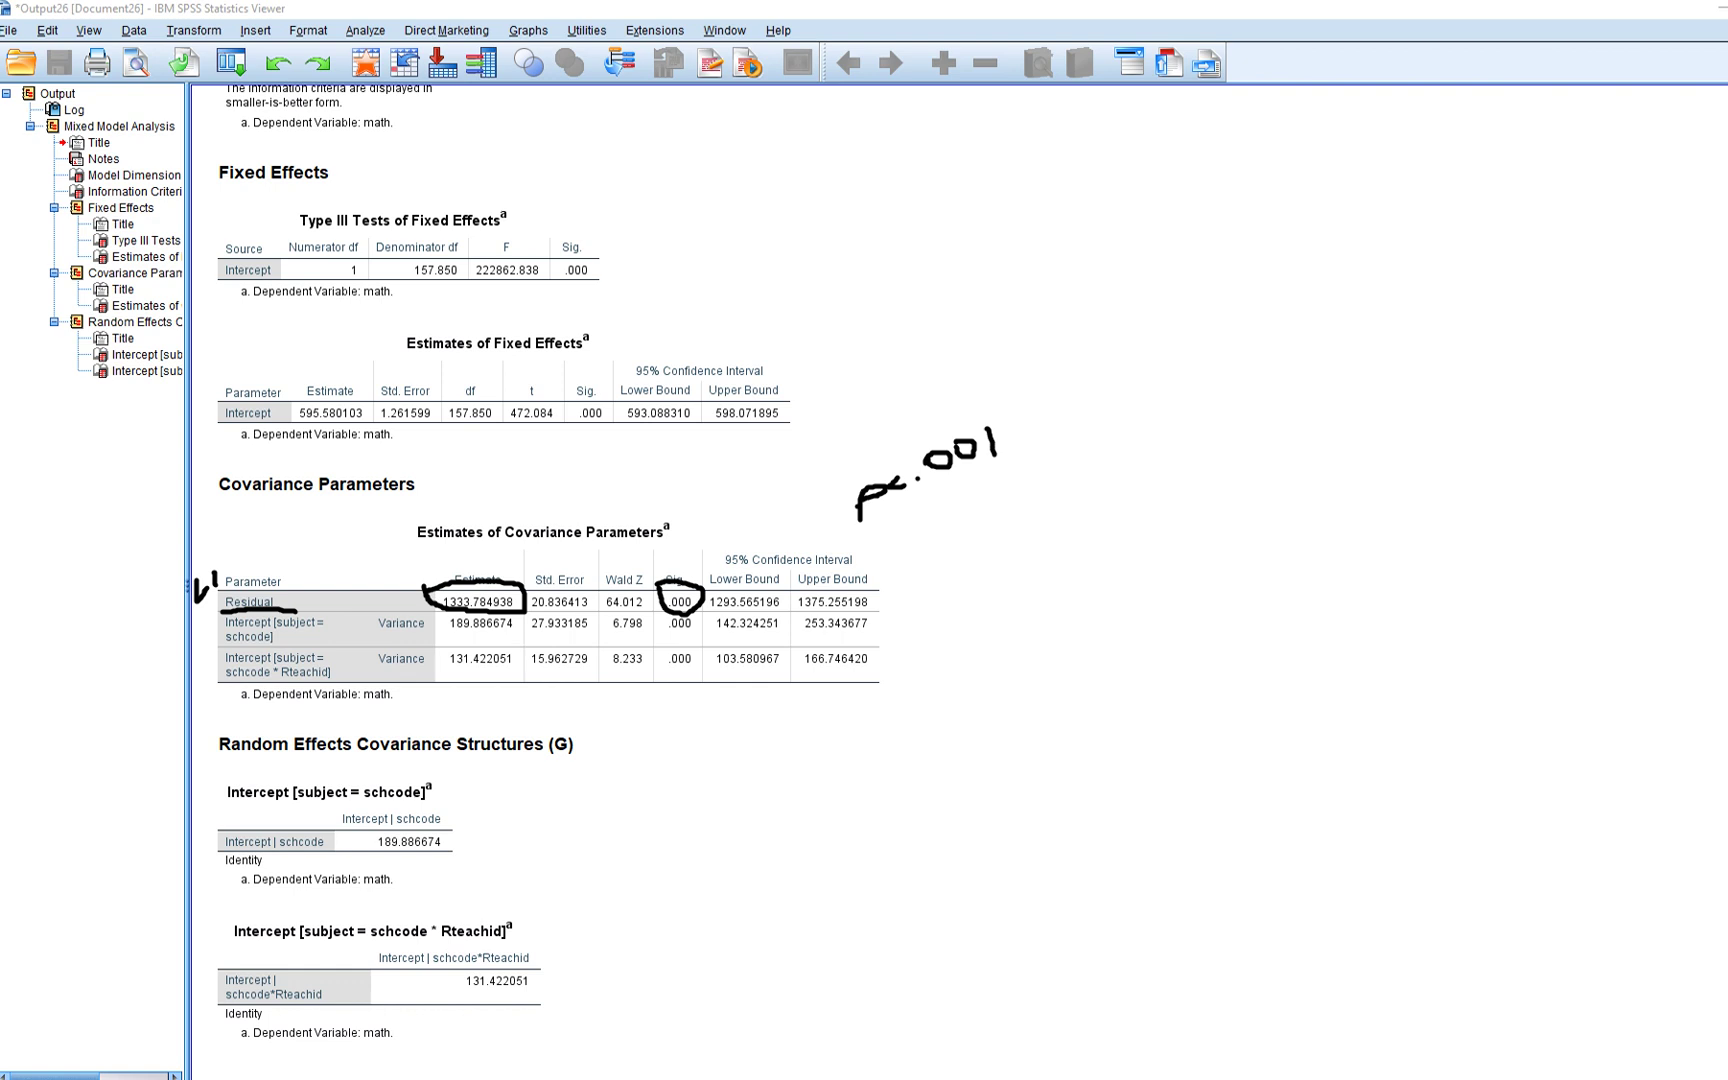
Review the schcode intercept variance in the covariance parameters, marking it as L3 and circling its estimate and significance
mouse_move(194, 618)
mouse_down()
mouse_move(194, 646)
mouse_move(219, 638)
mouse_up()
mouse_move(444, 637)
mouse_down()
mouse_move(520, 628)
mouse_move(489, 607)
mouse_move(433, 609)
mouse_up()
mouse_move(207, 621)
mouse_down()
mouse_move(225, 625)
mouse_move(203, 641)
mouse_up()
mouse_move(428, 610)
mouse_down()
mouse_move(426, 632)
mouse_move(456, 638)
mouse_up()
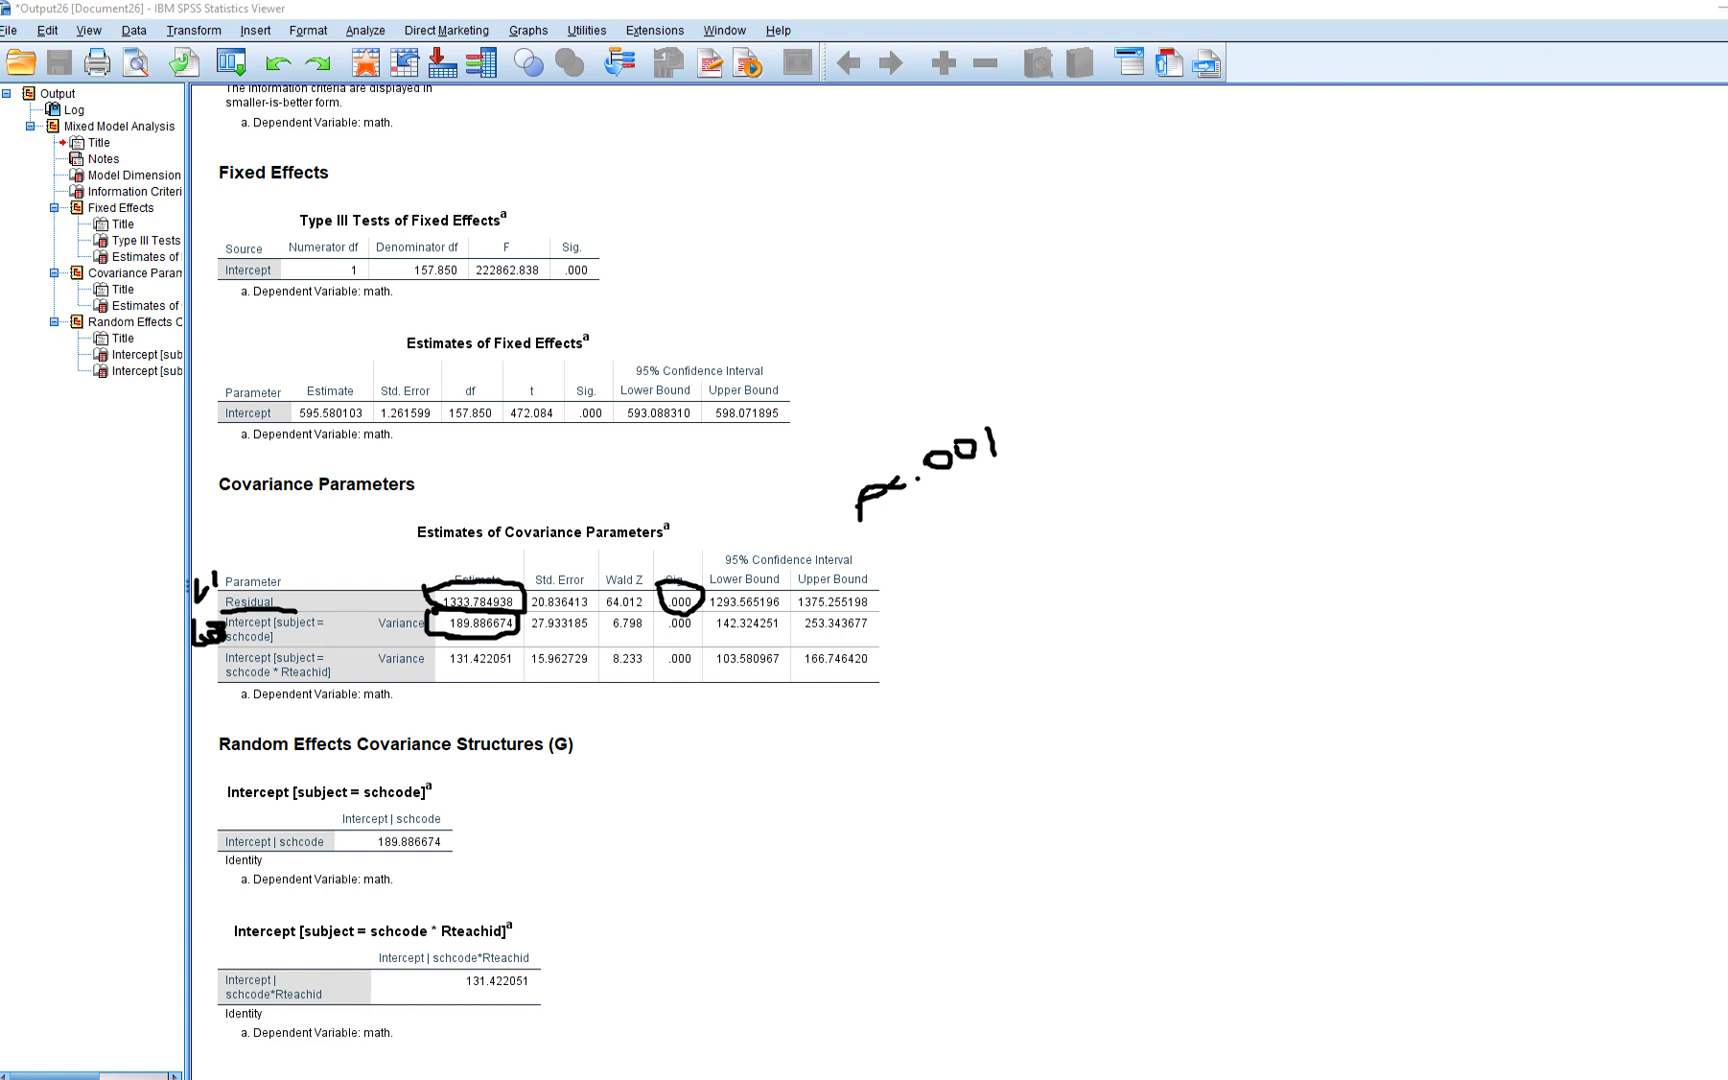
mouse_move(664, 628)
mouse_down()
mouse_move(699, 637)
mouse_move(674, 607)
mouse_move(654, 627)
mouse_move(692, 632)
mouse_up()
Review the schcode * Rteachid intercept variance, marking it as L2 and circling its estimate and significance, and clear the annotations
drag(221, 684, 336, 683)
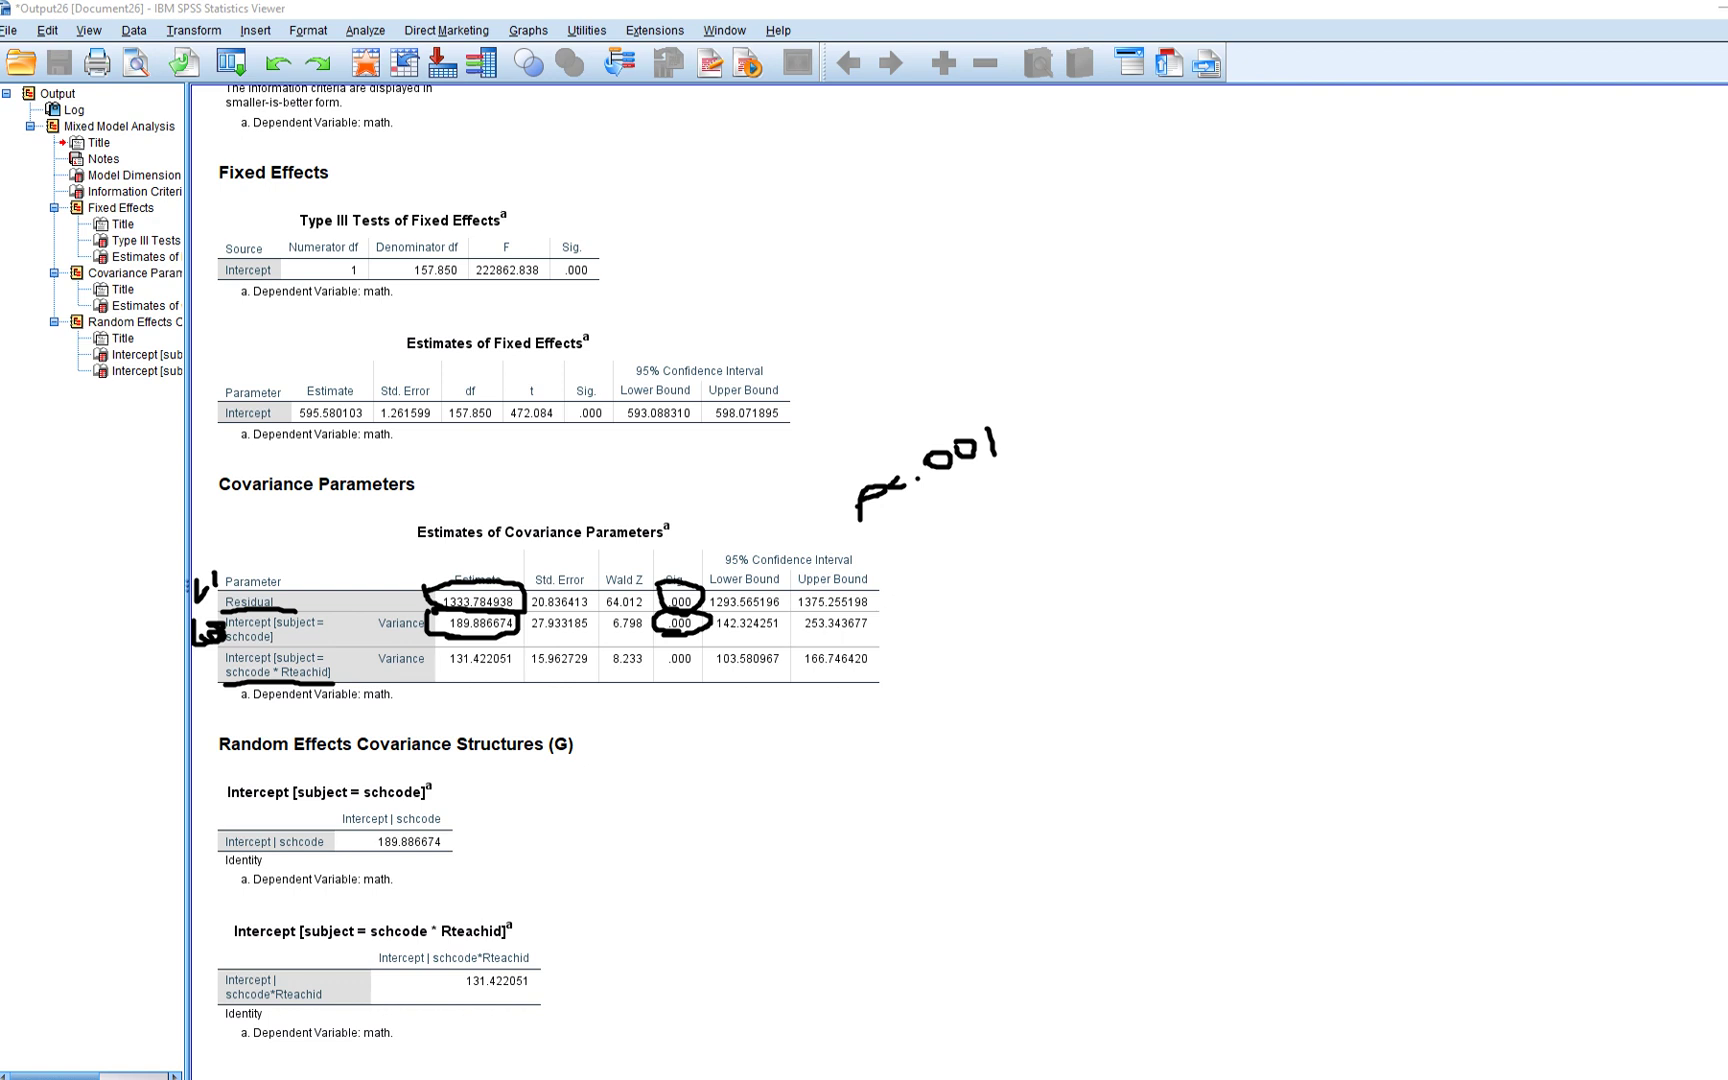
mouse_move(440, 668)
mouse_down()
mouse_move(510, 677)
mouse_move(515, 648)
mouse_move(422, 660)
mouse_move(437, 667)
mouse_up()
mouse_move(188, 660)
mouse_down()
mouse_move(195, 675)
mouse_move(233, 666)
mouse_up()
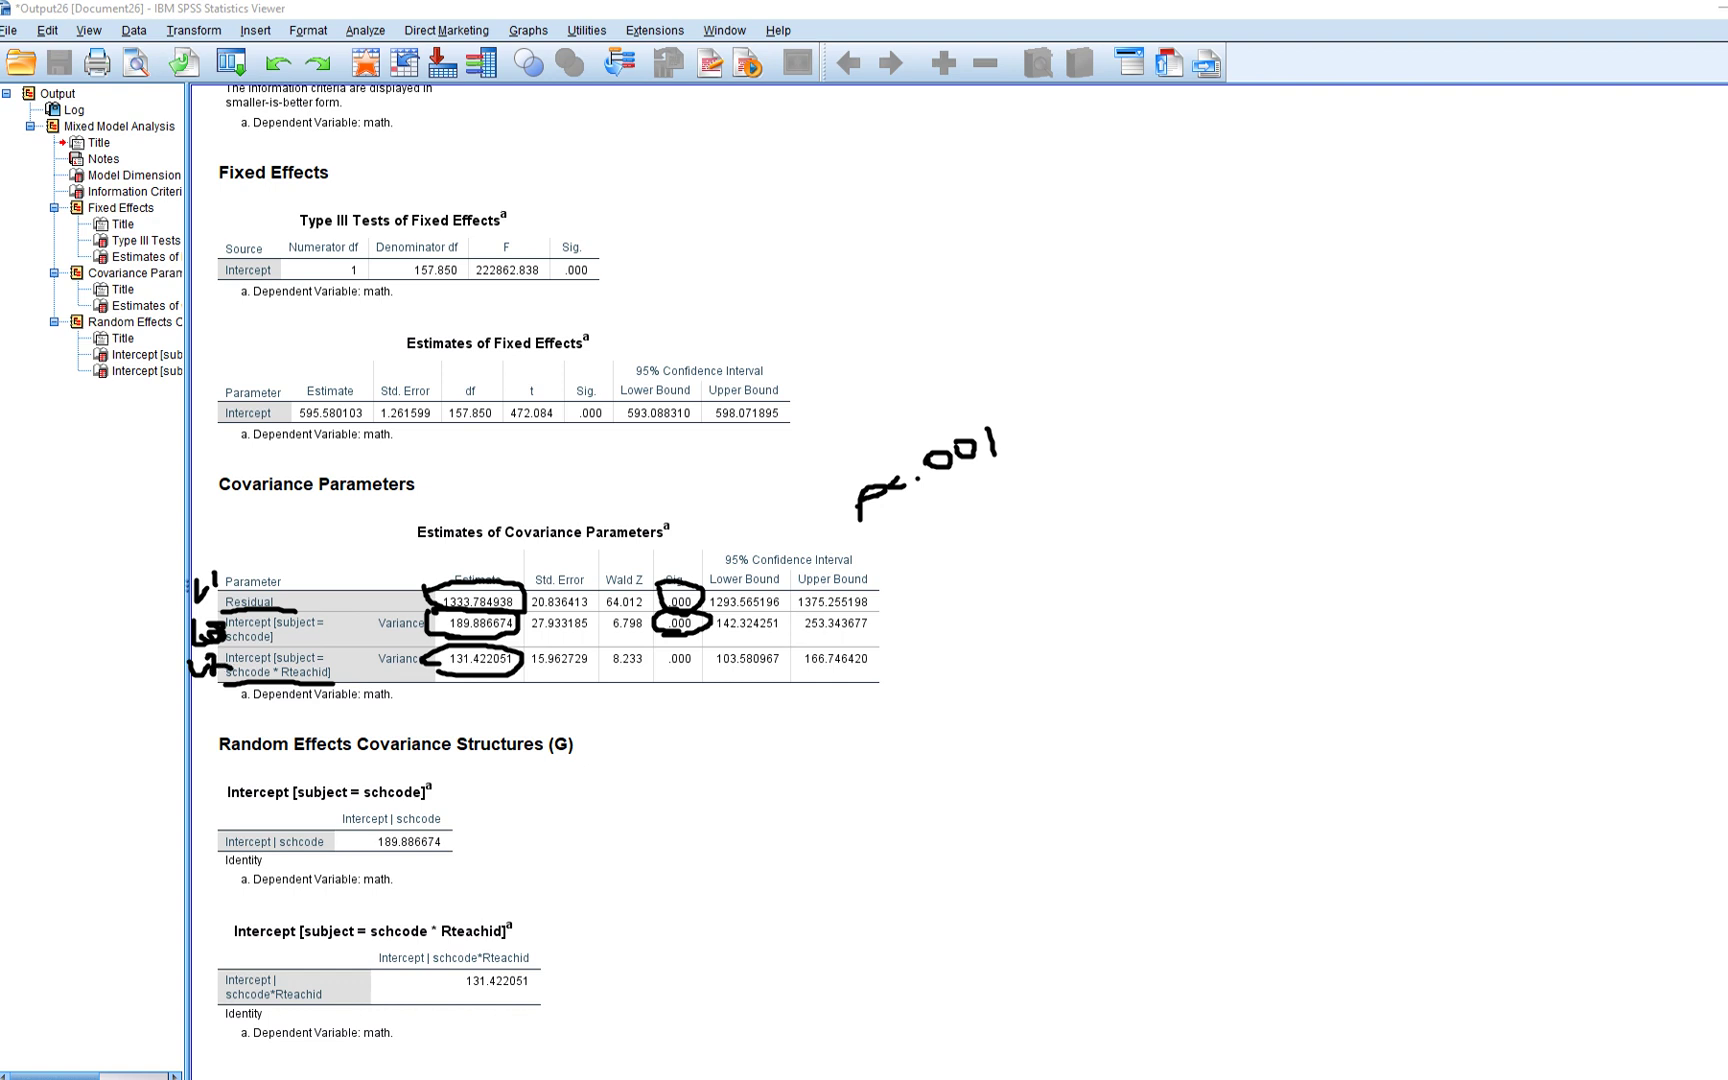
mouse_move(690, 646)
mouse_down()
mouse_move(650, 658)
mouse_move(703, 672)
mouse_move(684, 644)
mouse_up()
key(Escape)
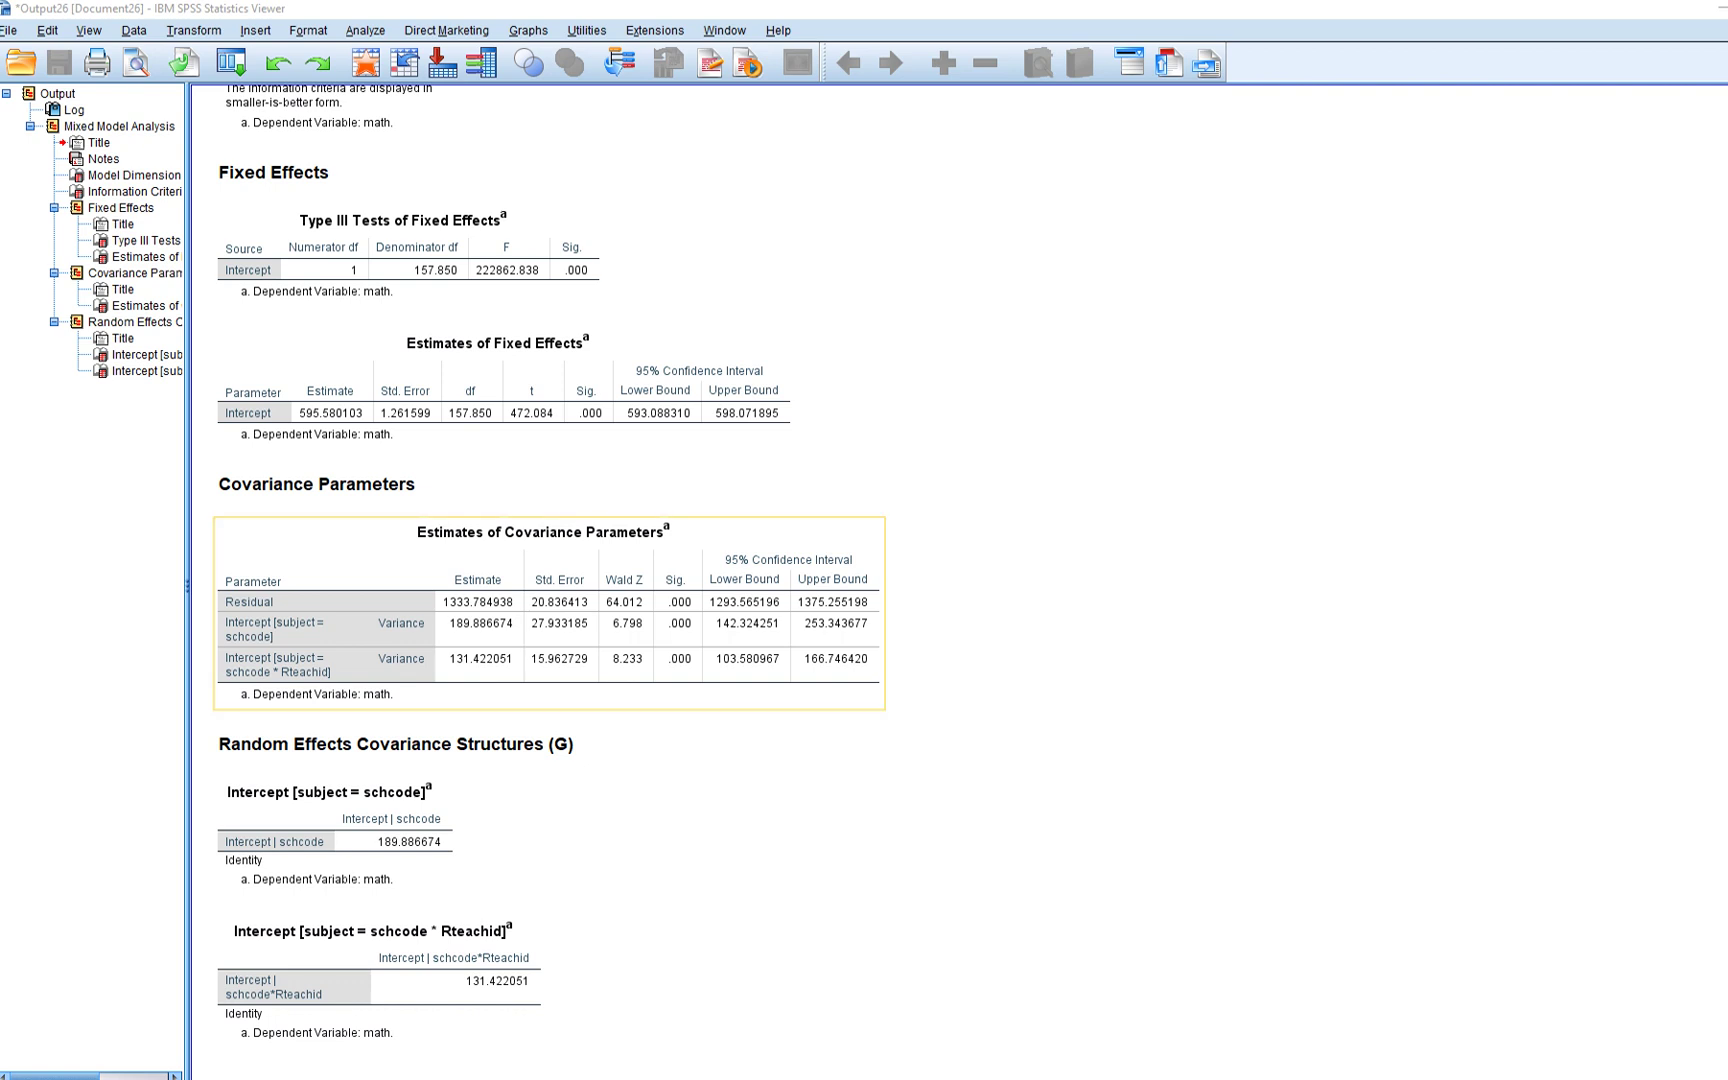
Switch to the Book1 workbook in Excel and select the L1 variance cell C5
mouse_move(676, 1079)
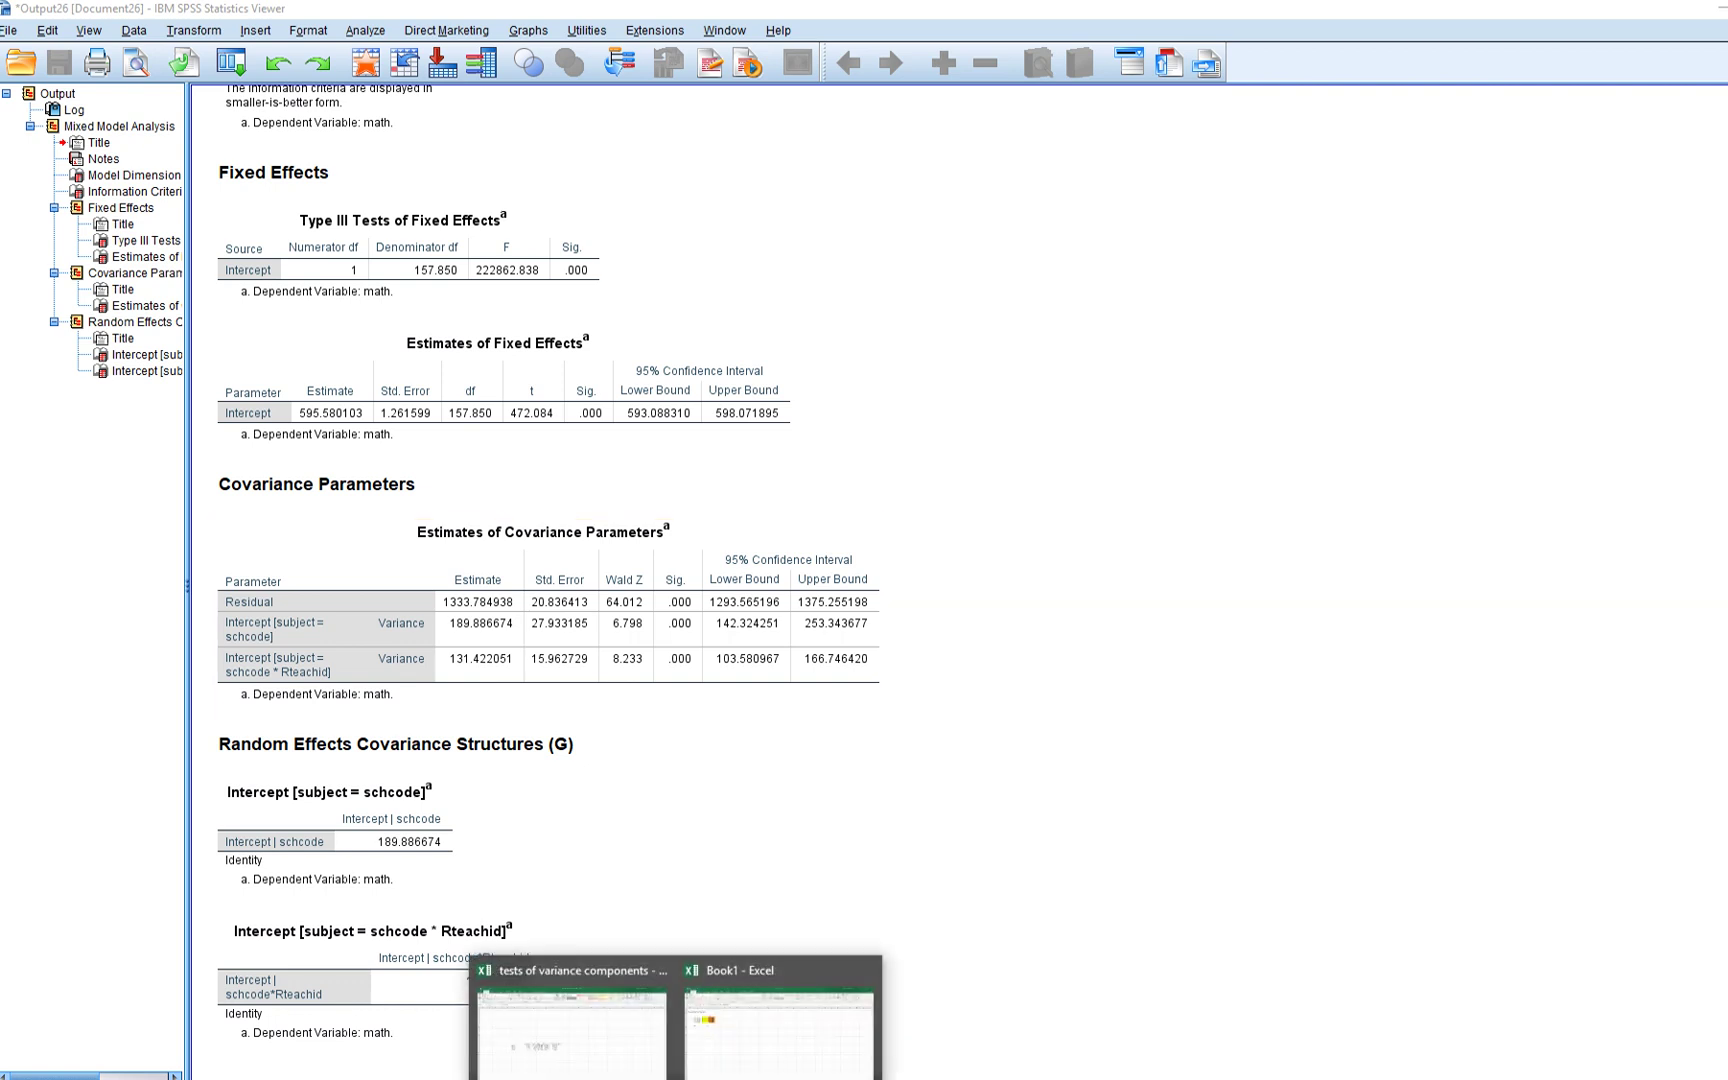
click(779, 1030)
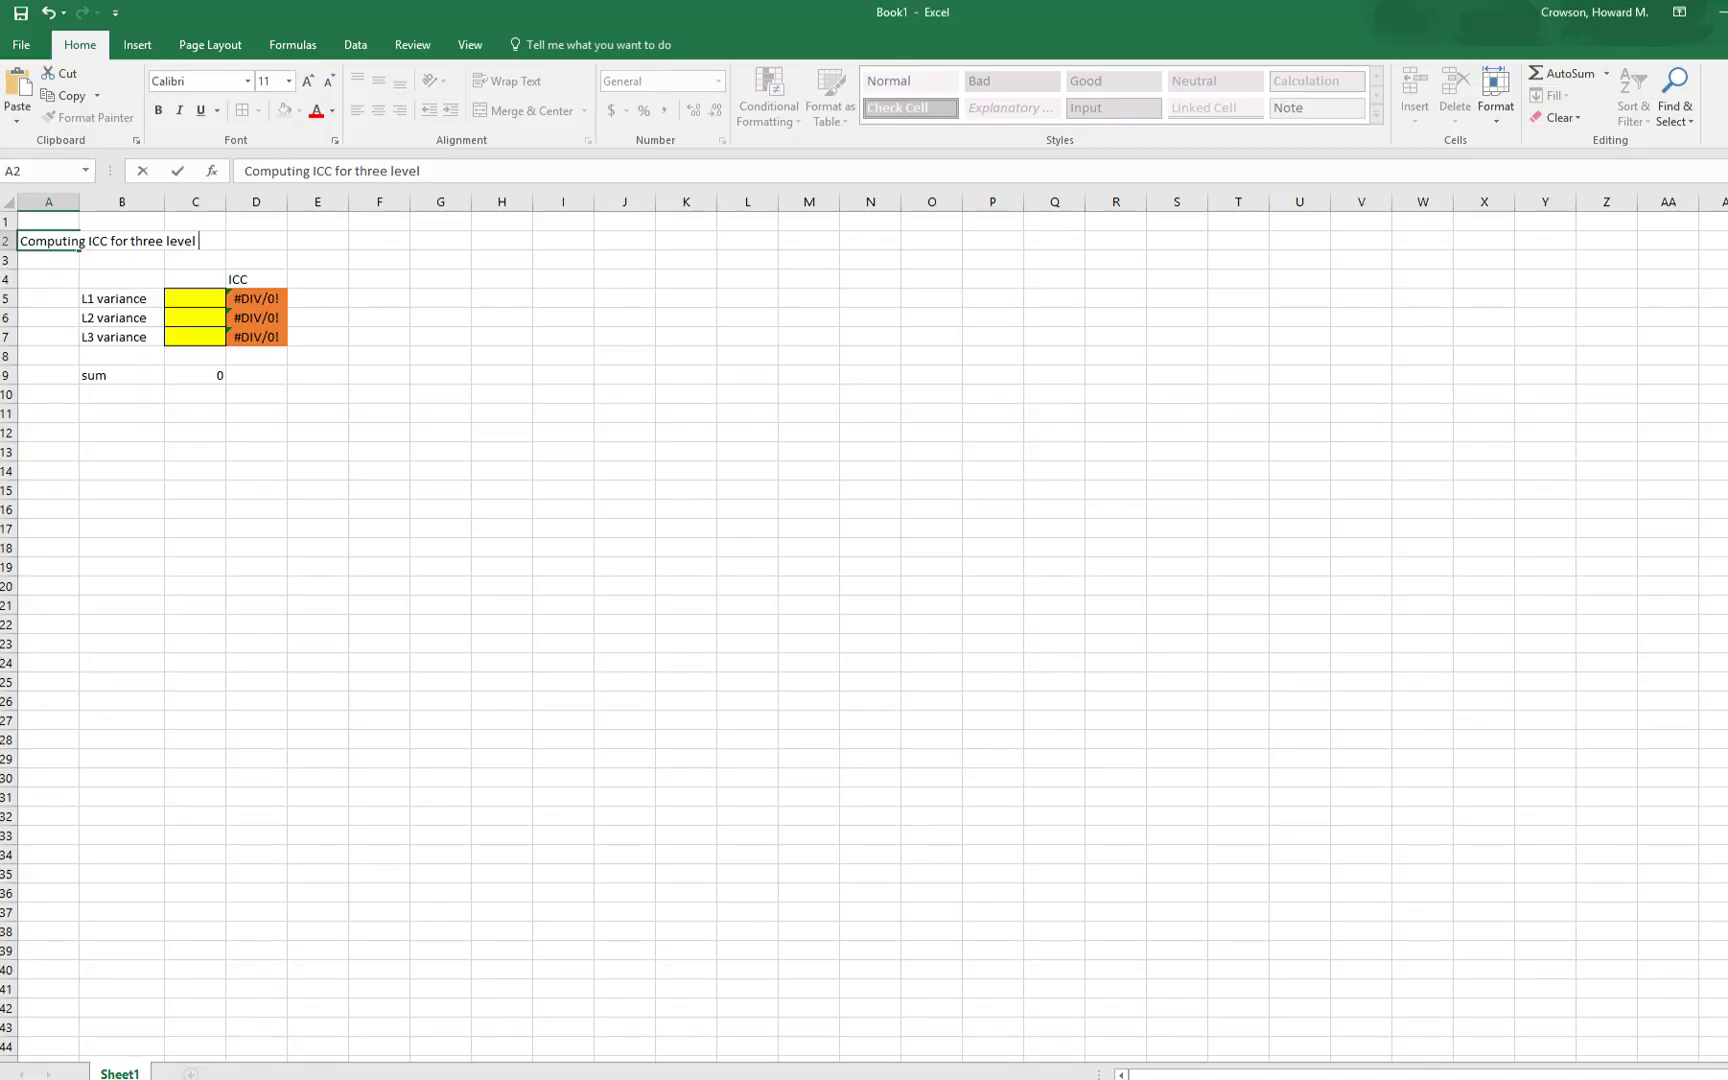
click(195, 298)
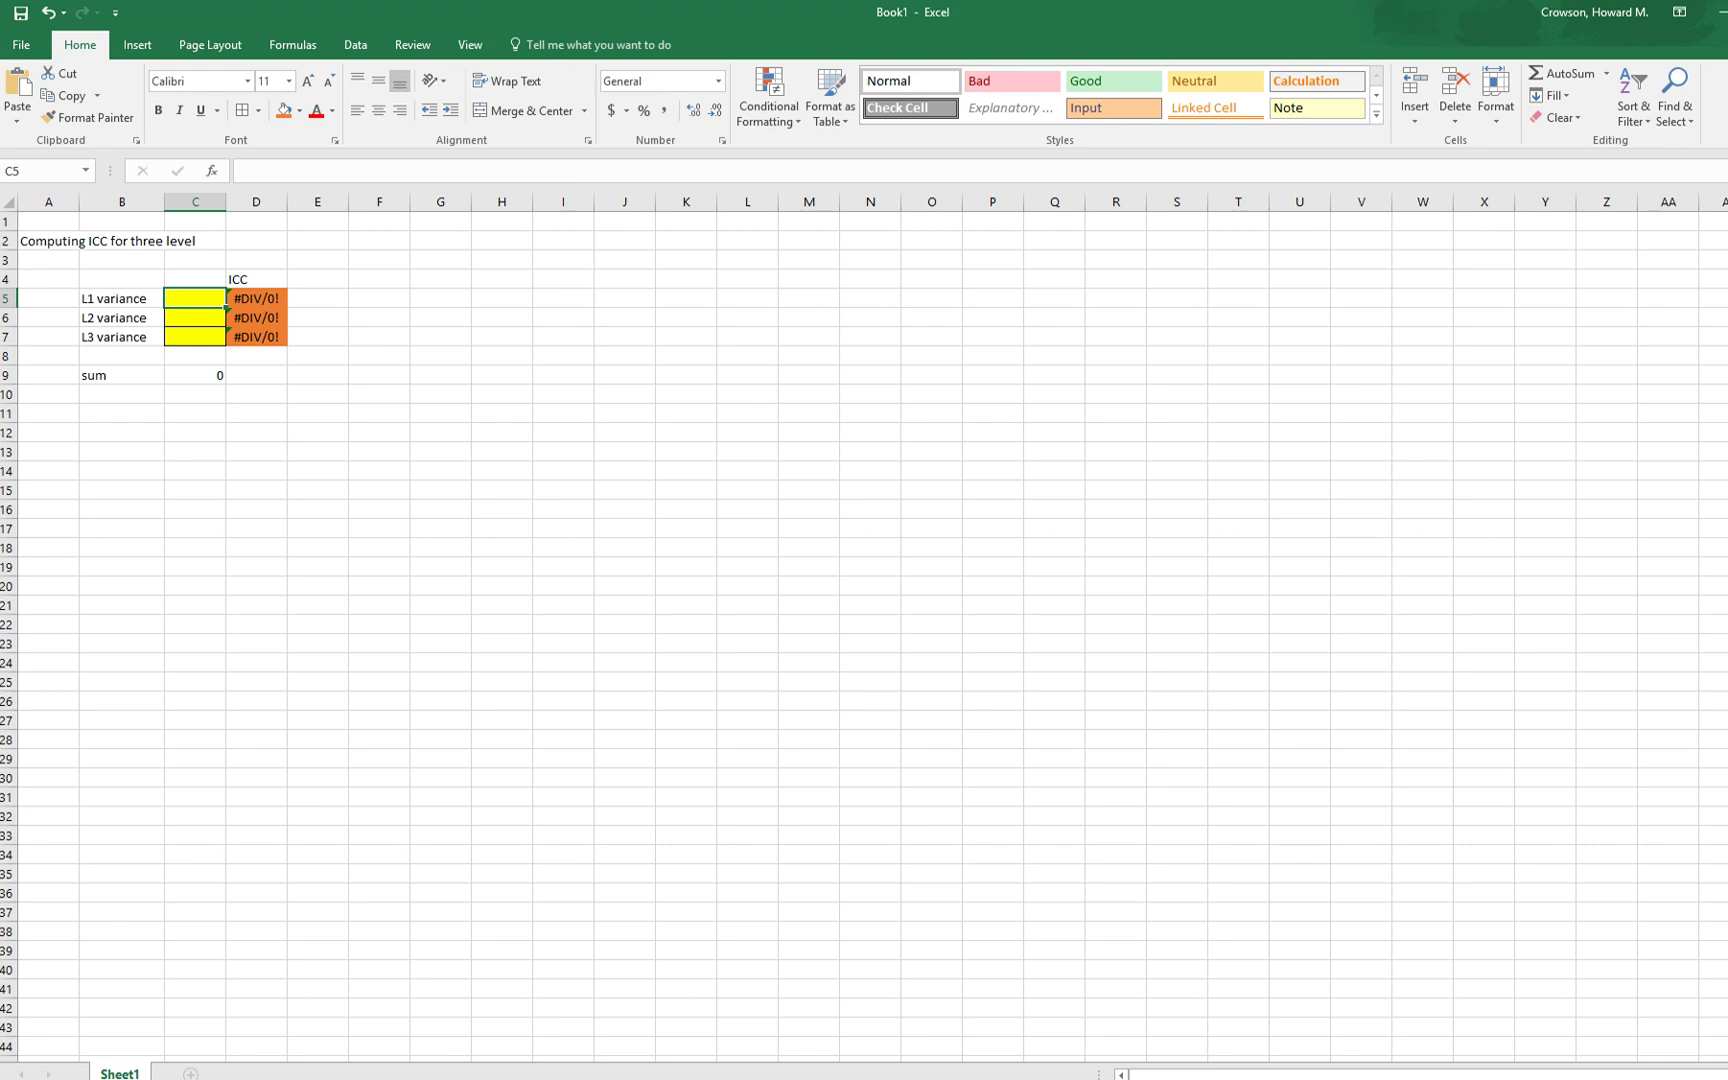
Copy the Residual estimate 1333.784938 from the SPSS covariance parameters table into Excel cell C5, and widen column C to fit it
click(676, 1079)
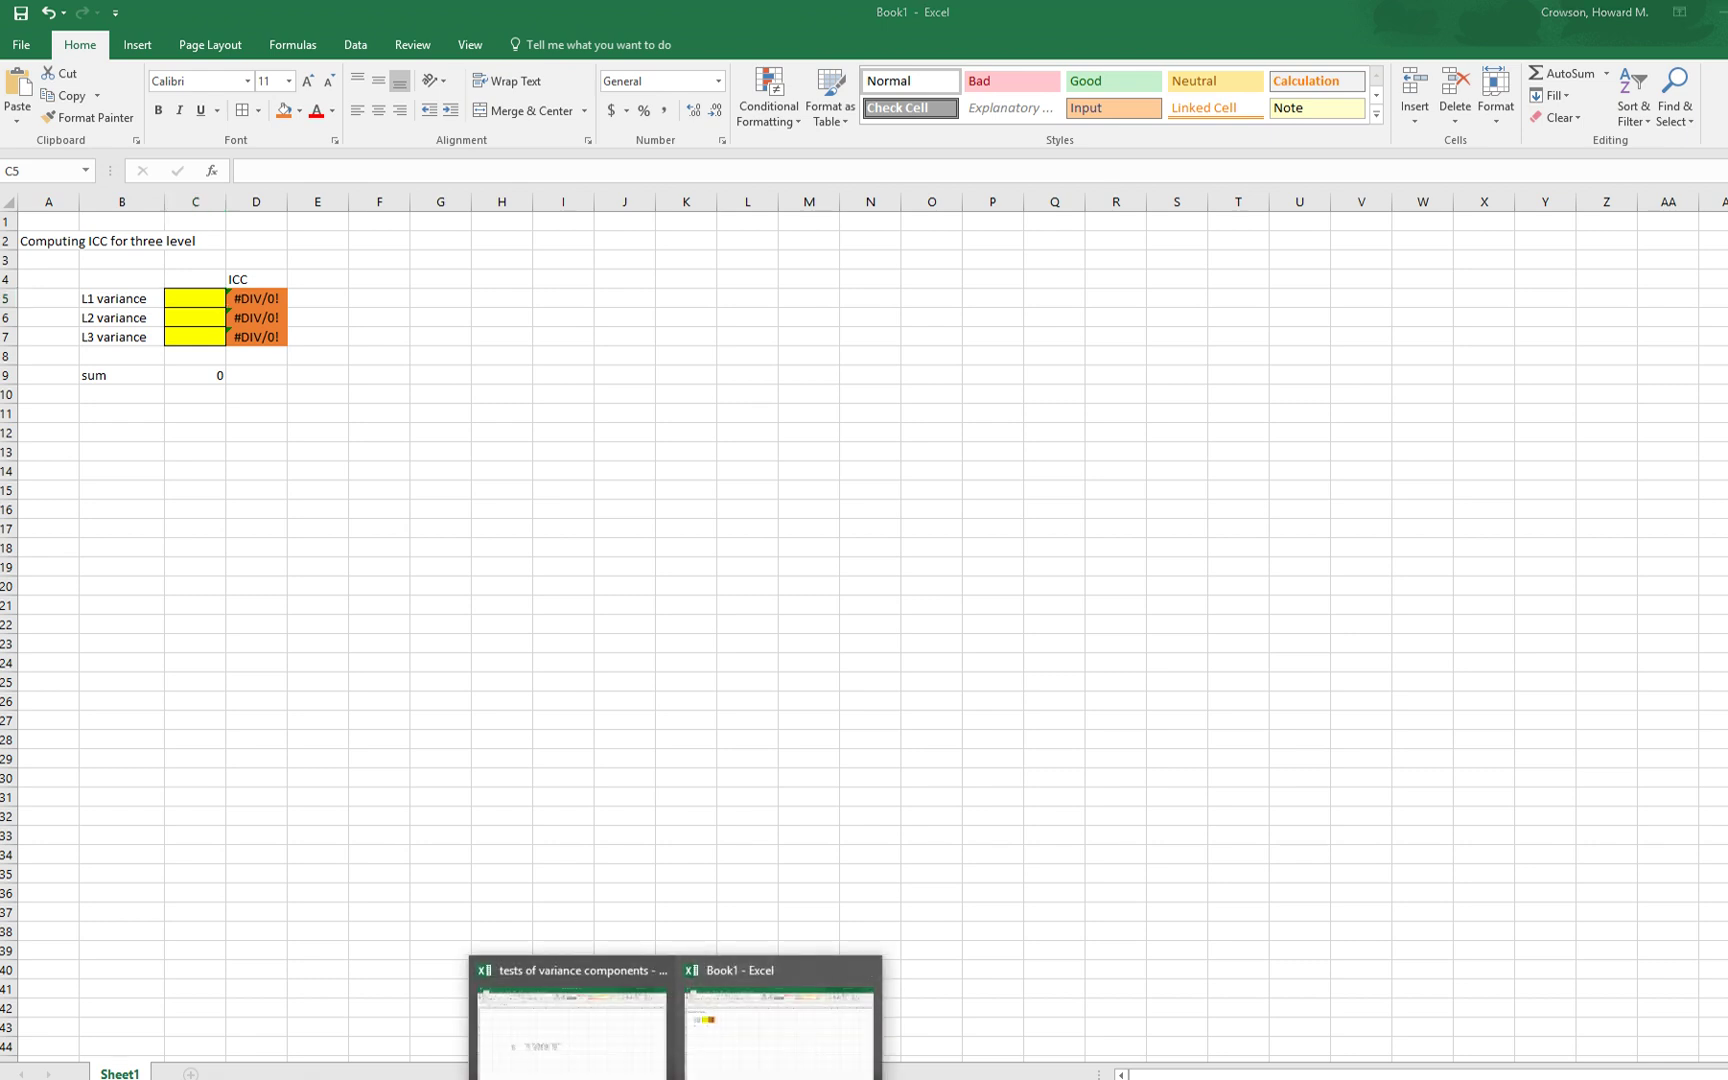
mouse_move(486, 1079)
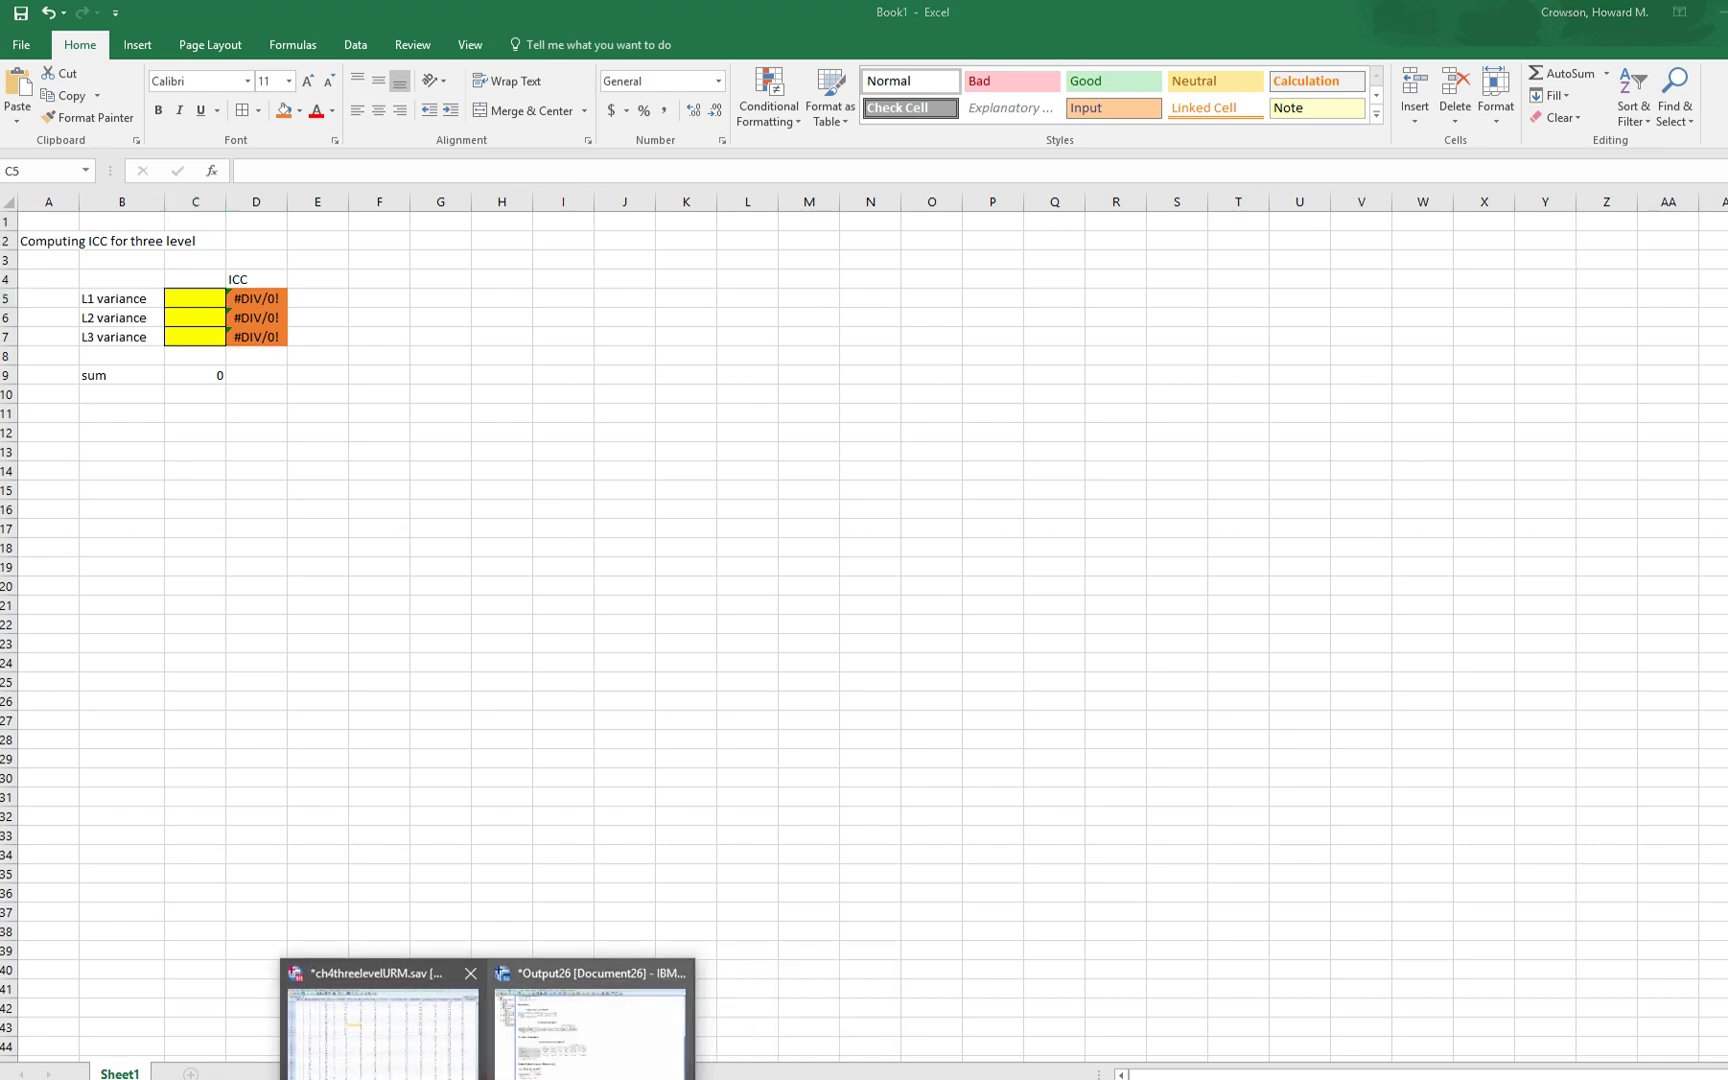
click(382, 1030)
click(560, 1020)
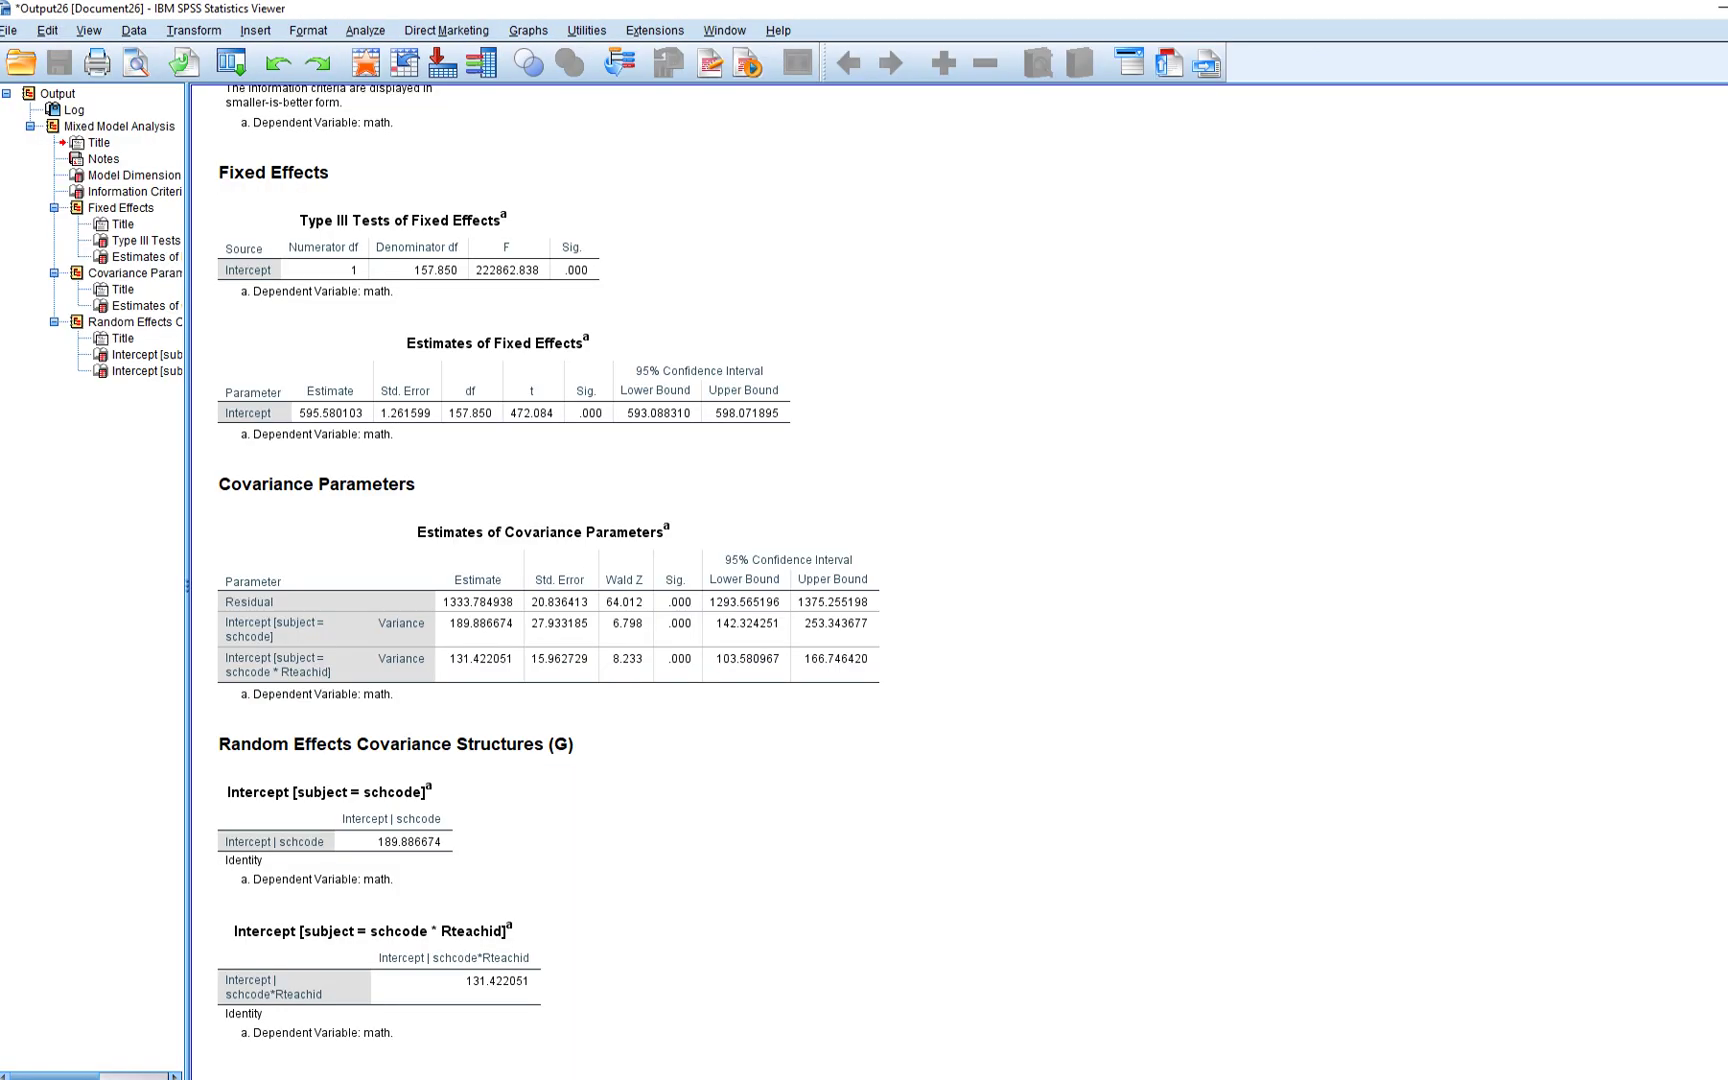
click(548, 612)
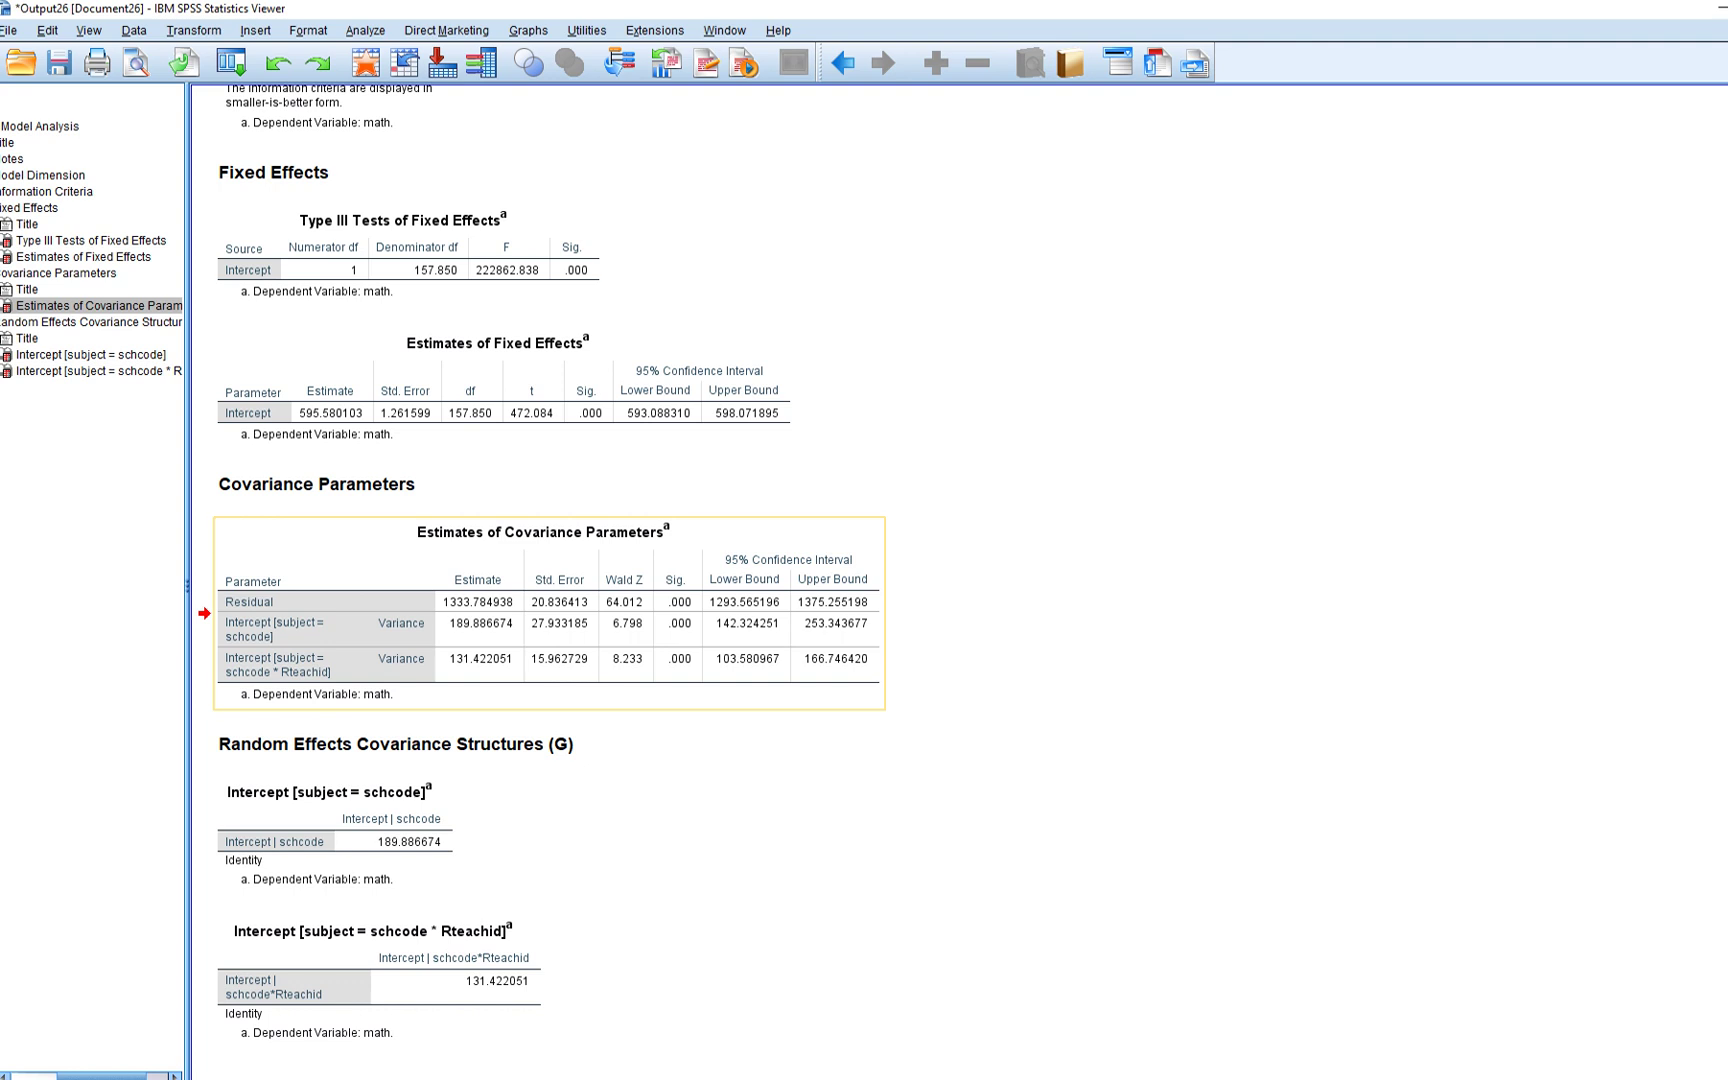
double_click(548, 612)
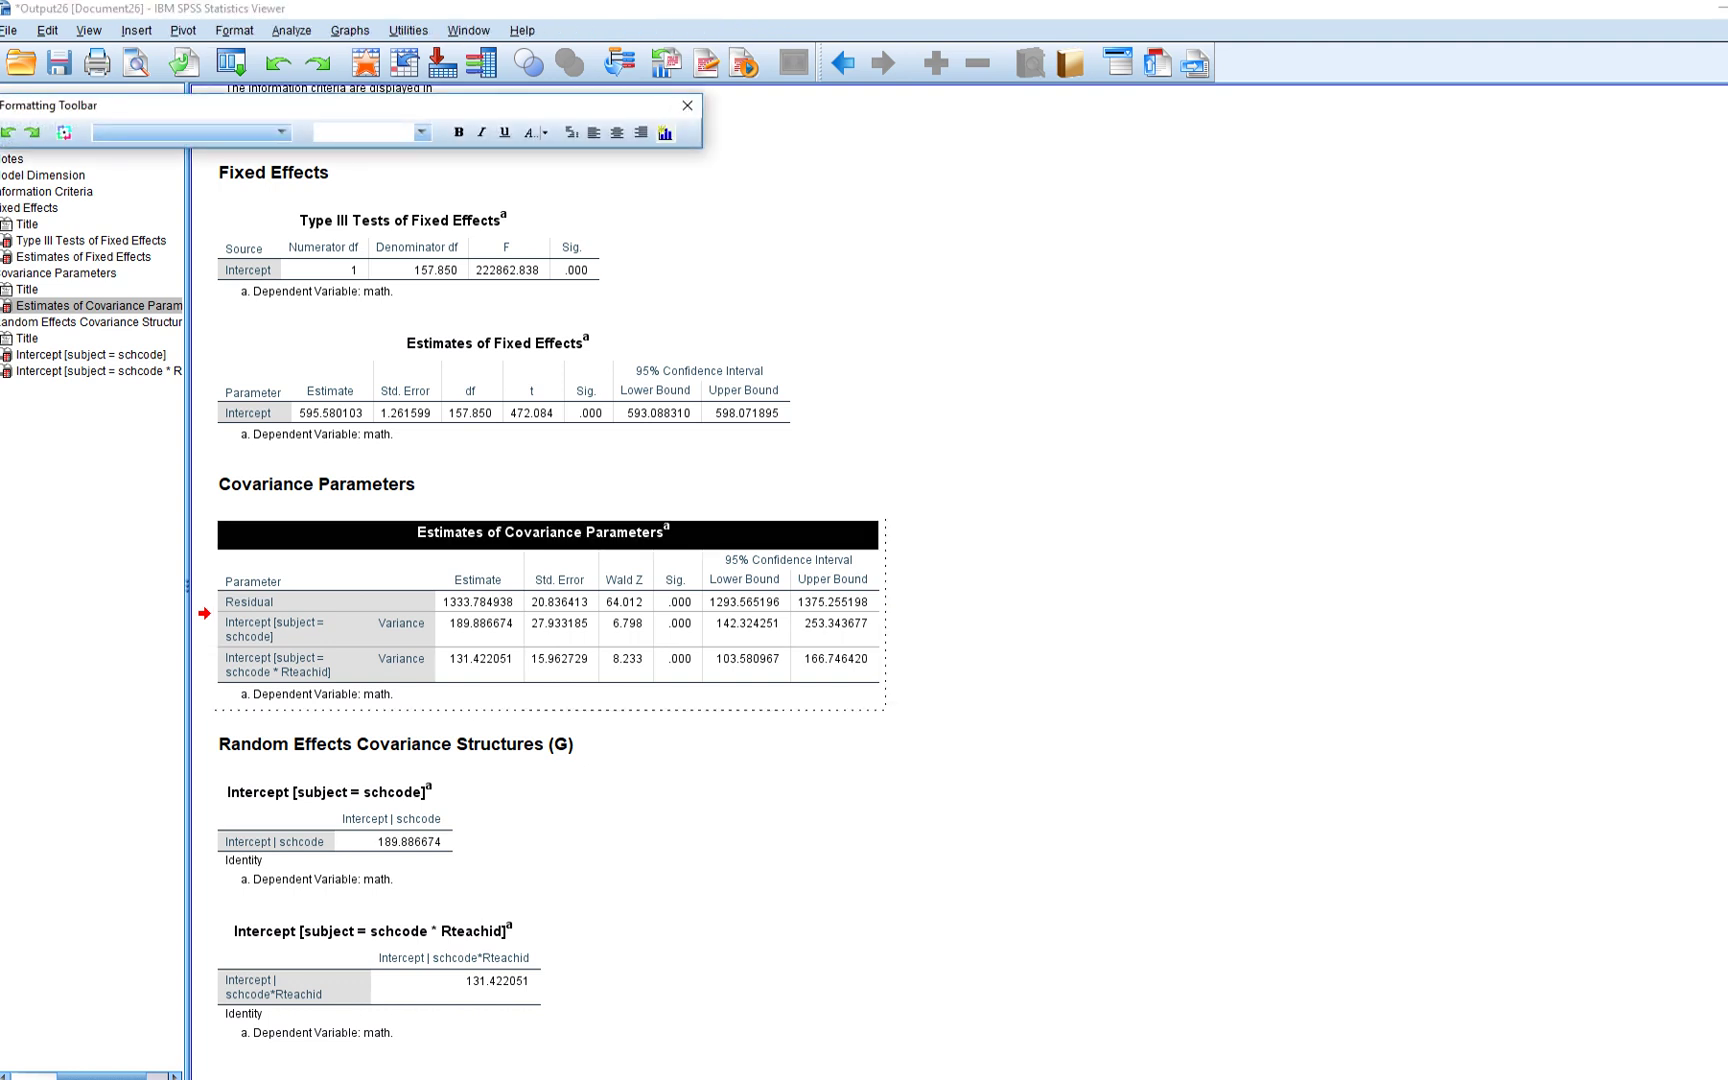
click(478, 601)
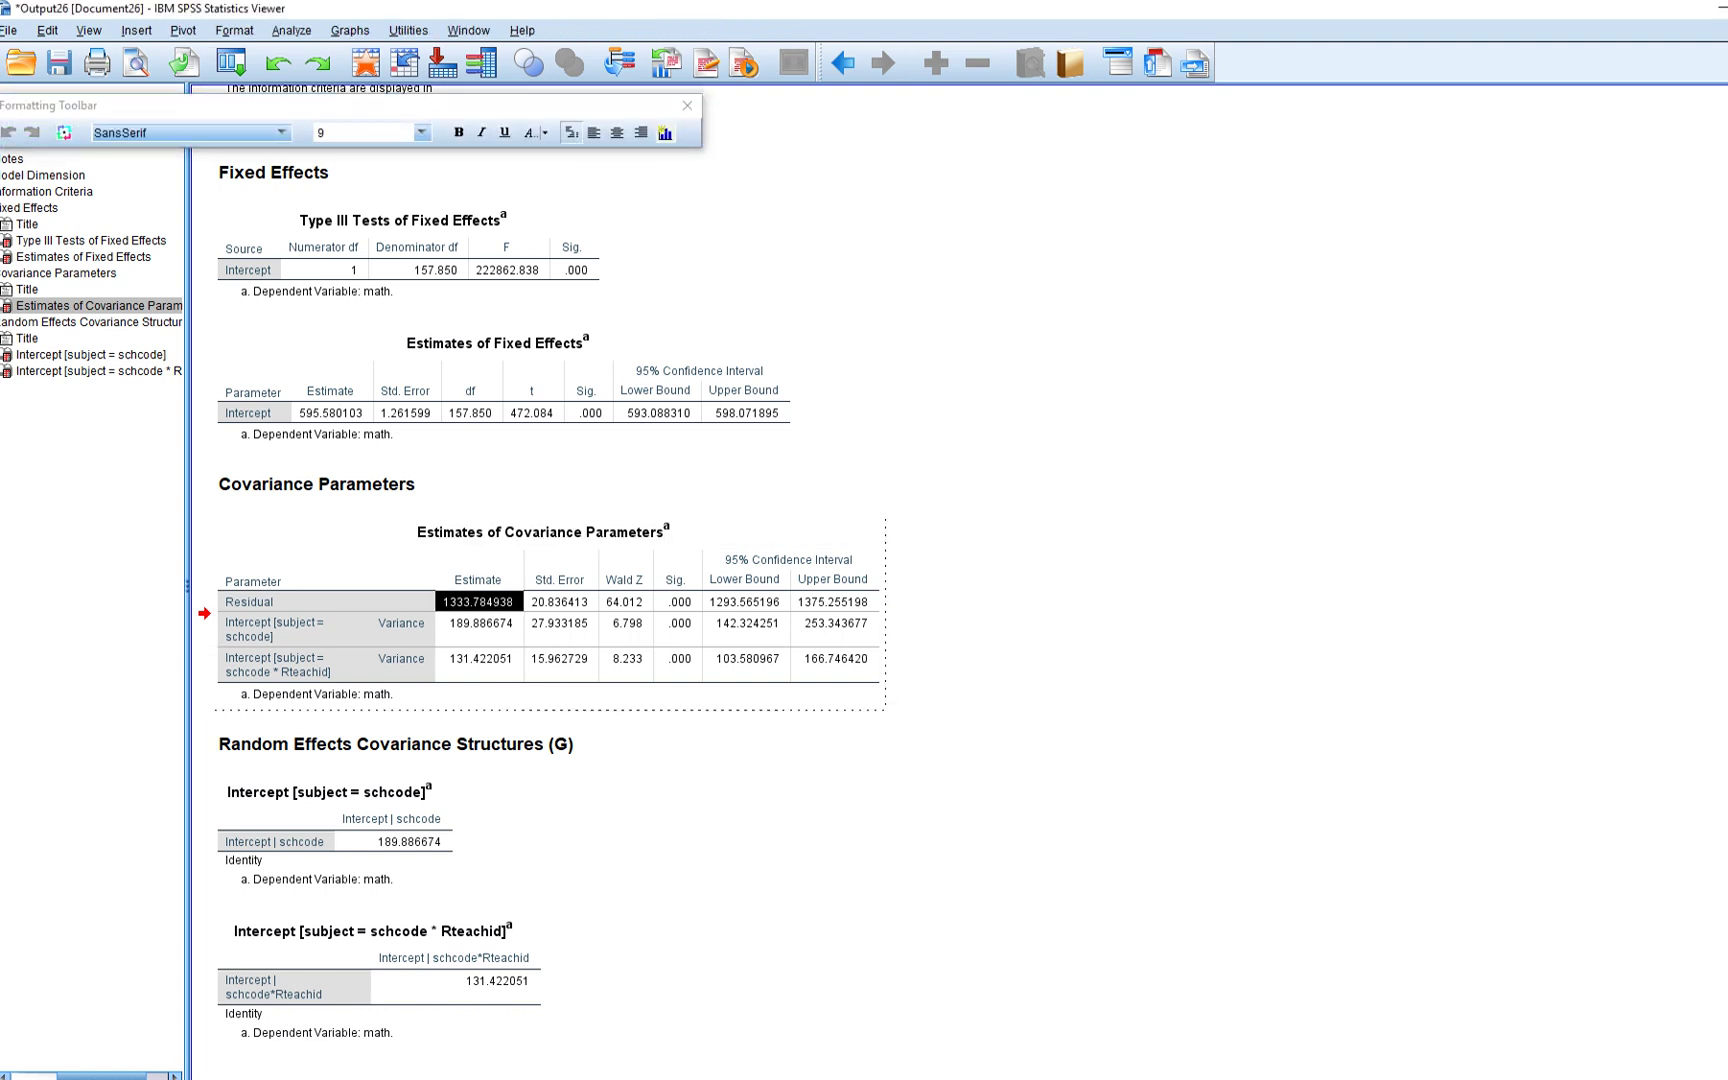
click(780, 1020)
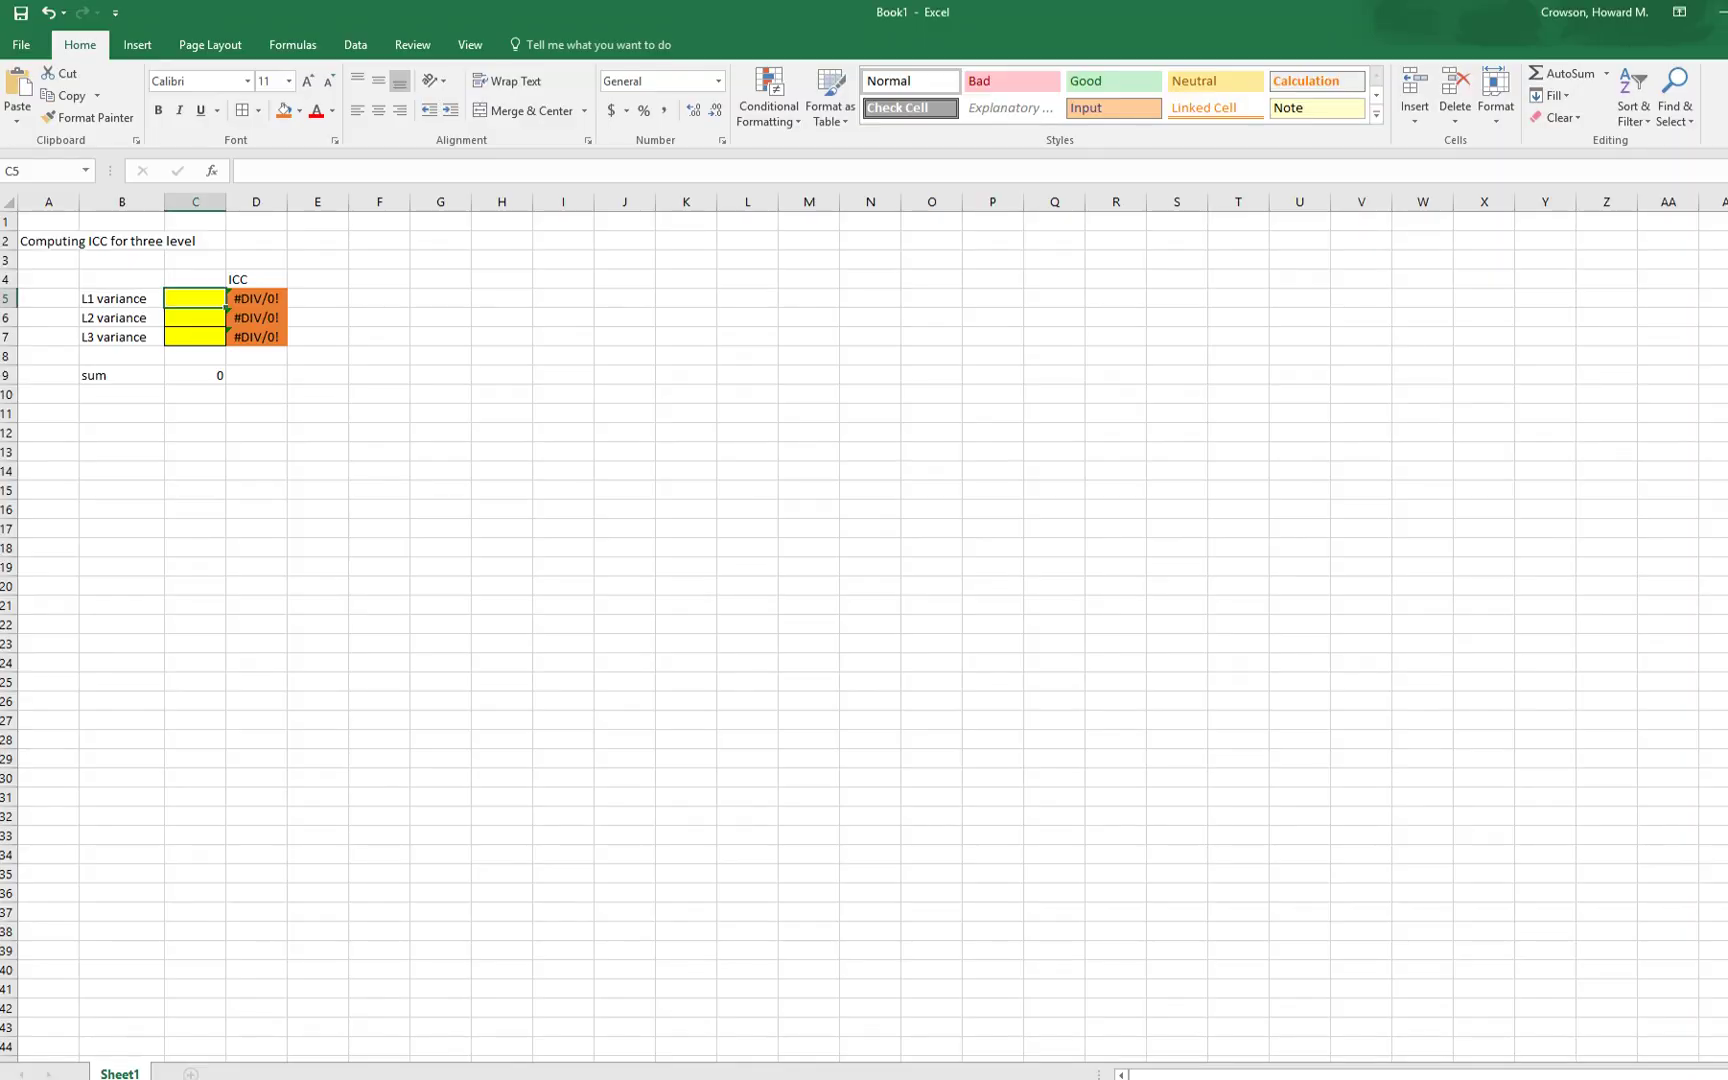
text(1333.78493757729)
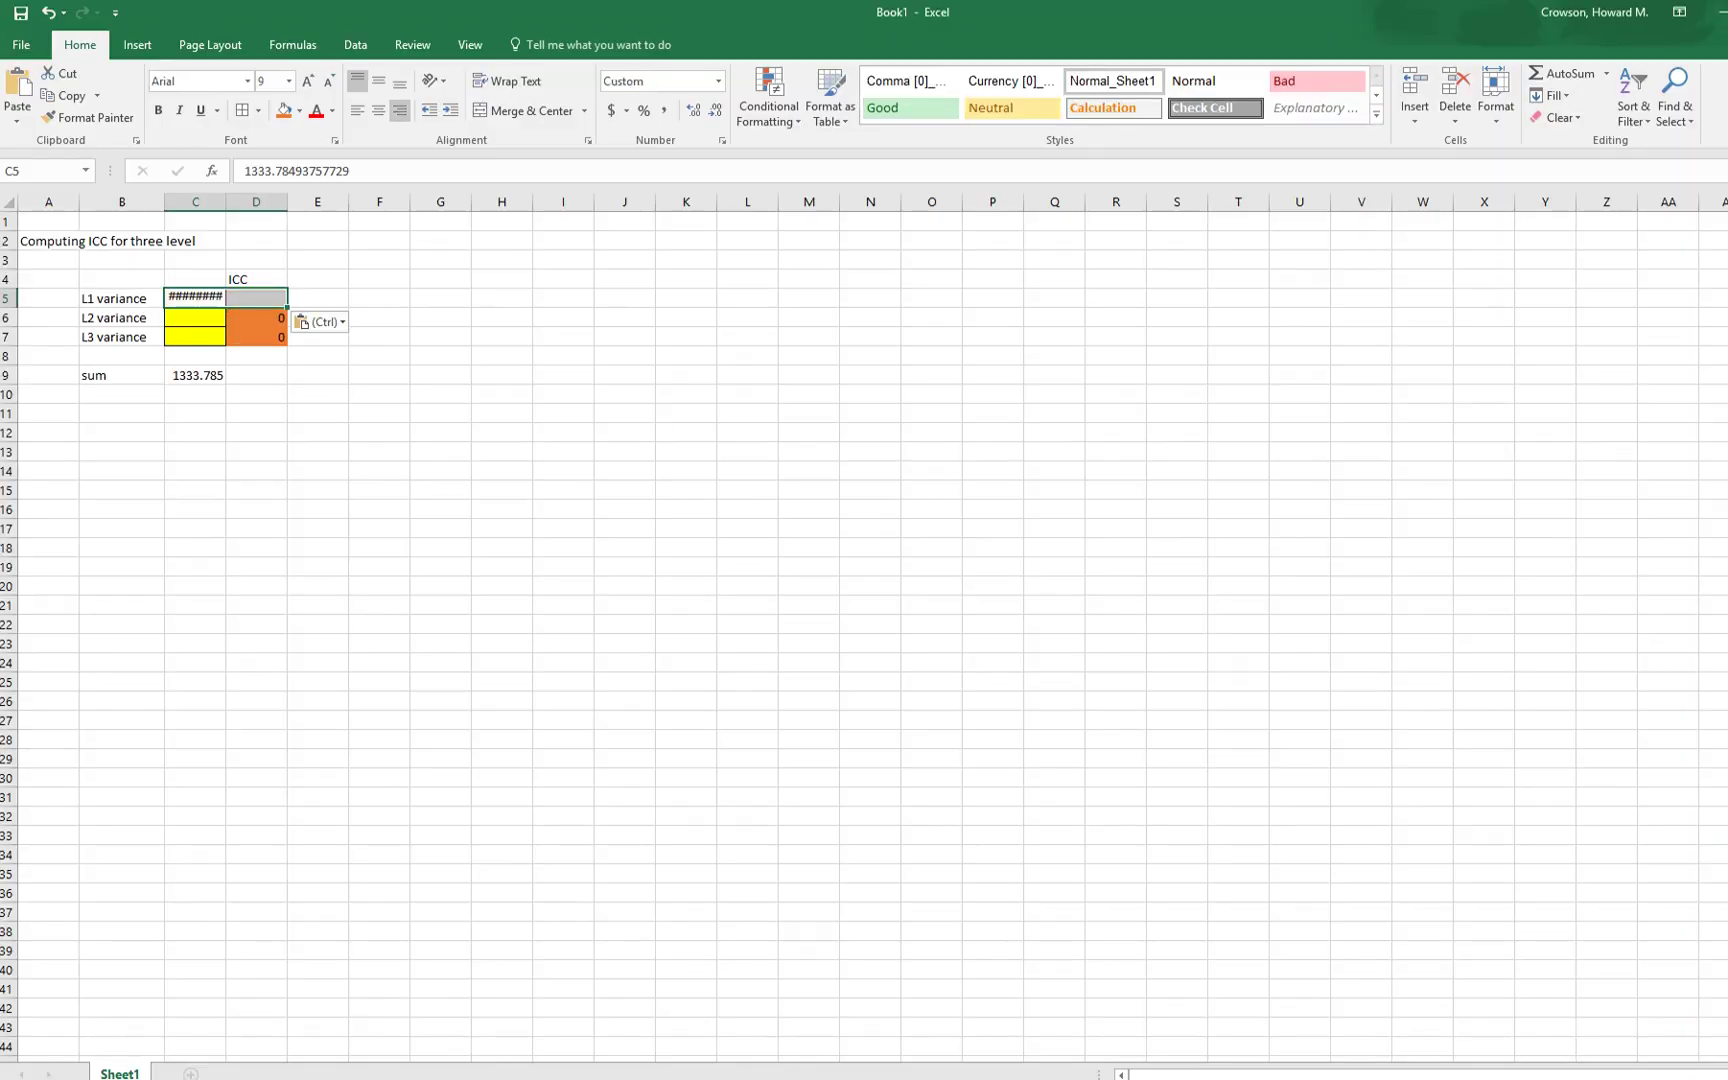
drag(225, 201, 262, 201)
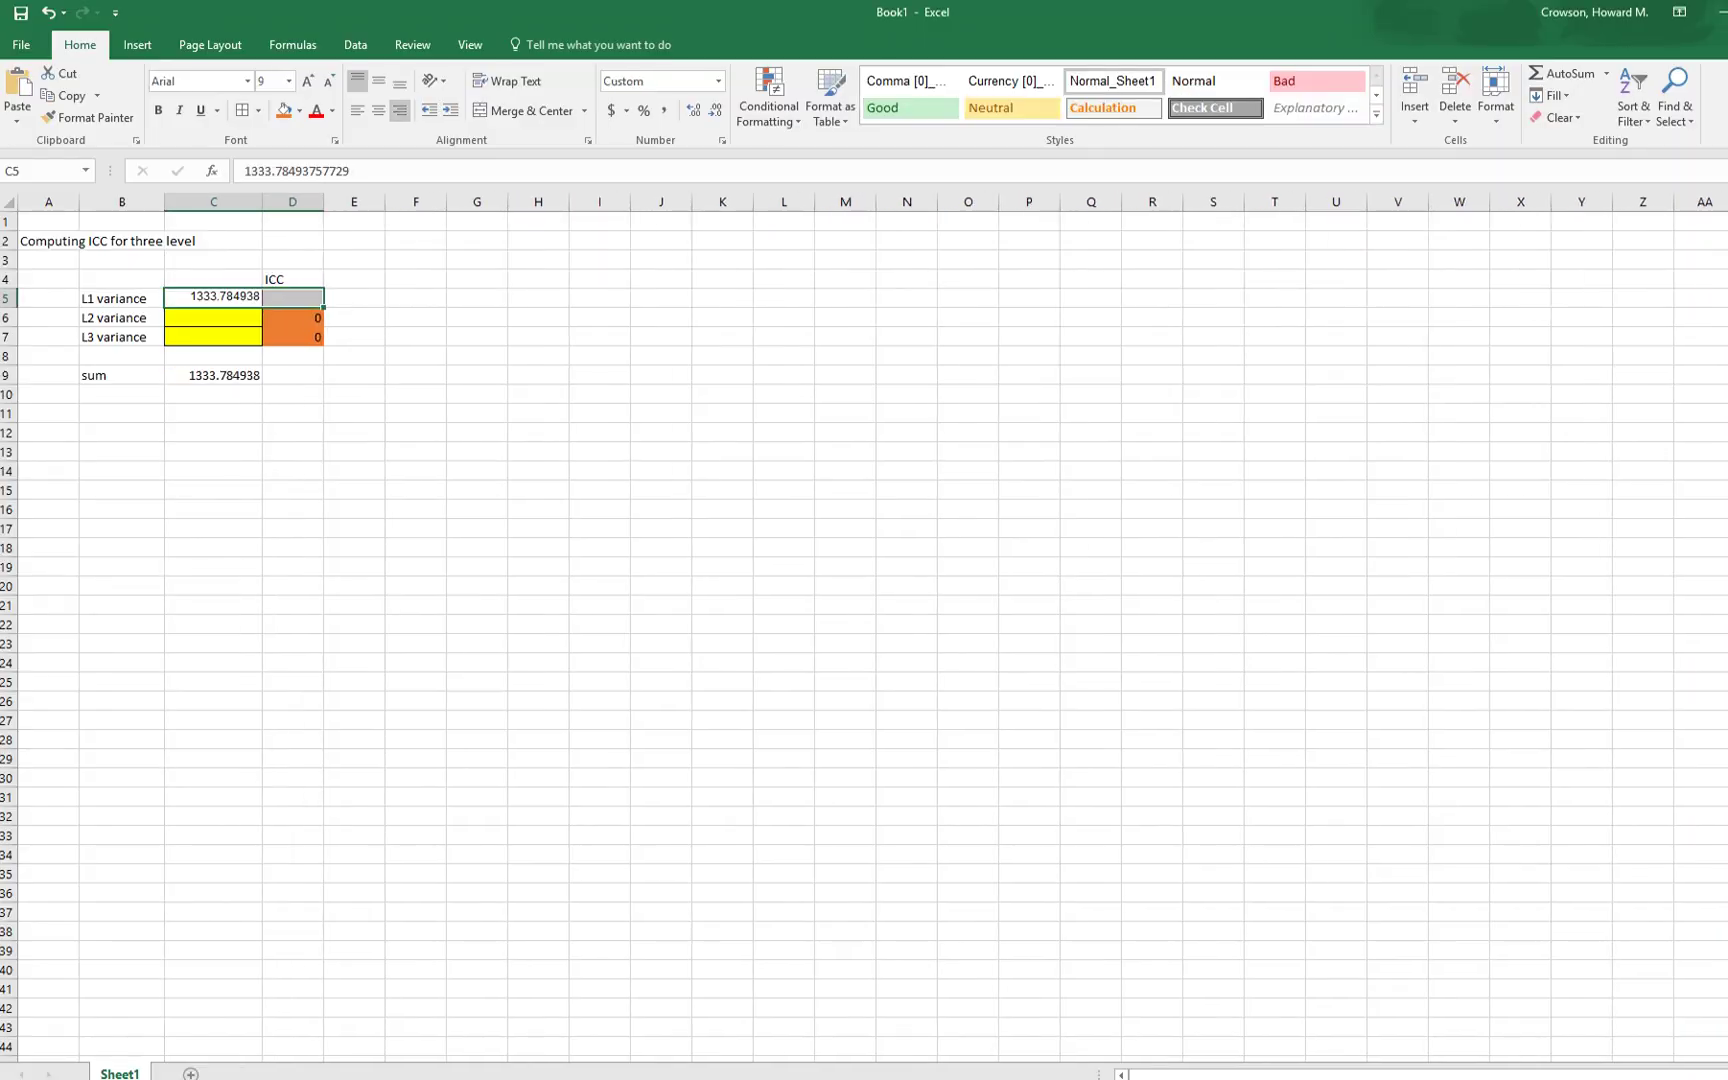
Copy the schcode * Rteachid intercept variance 131.422051 from the SPSS output into the L2 variance cell C6 in Excel
mouse_move(490, 1070)
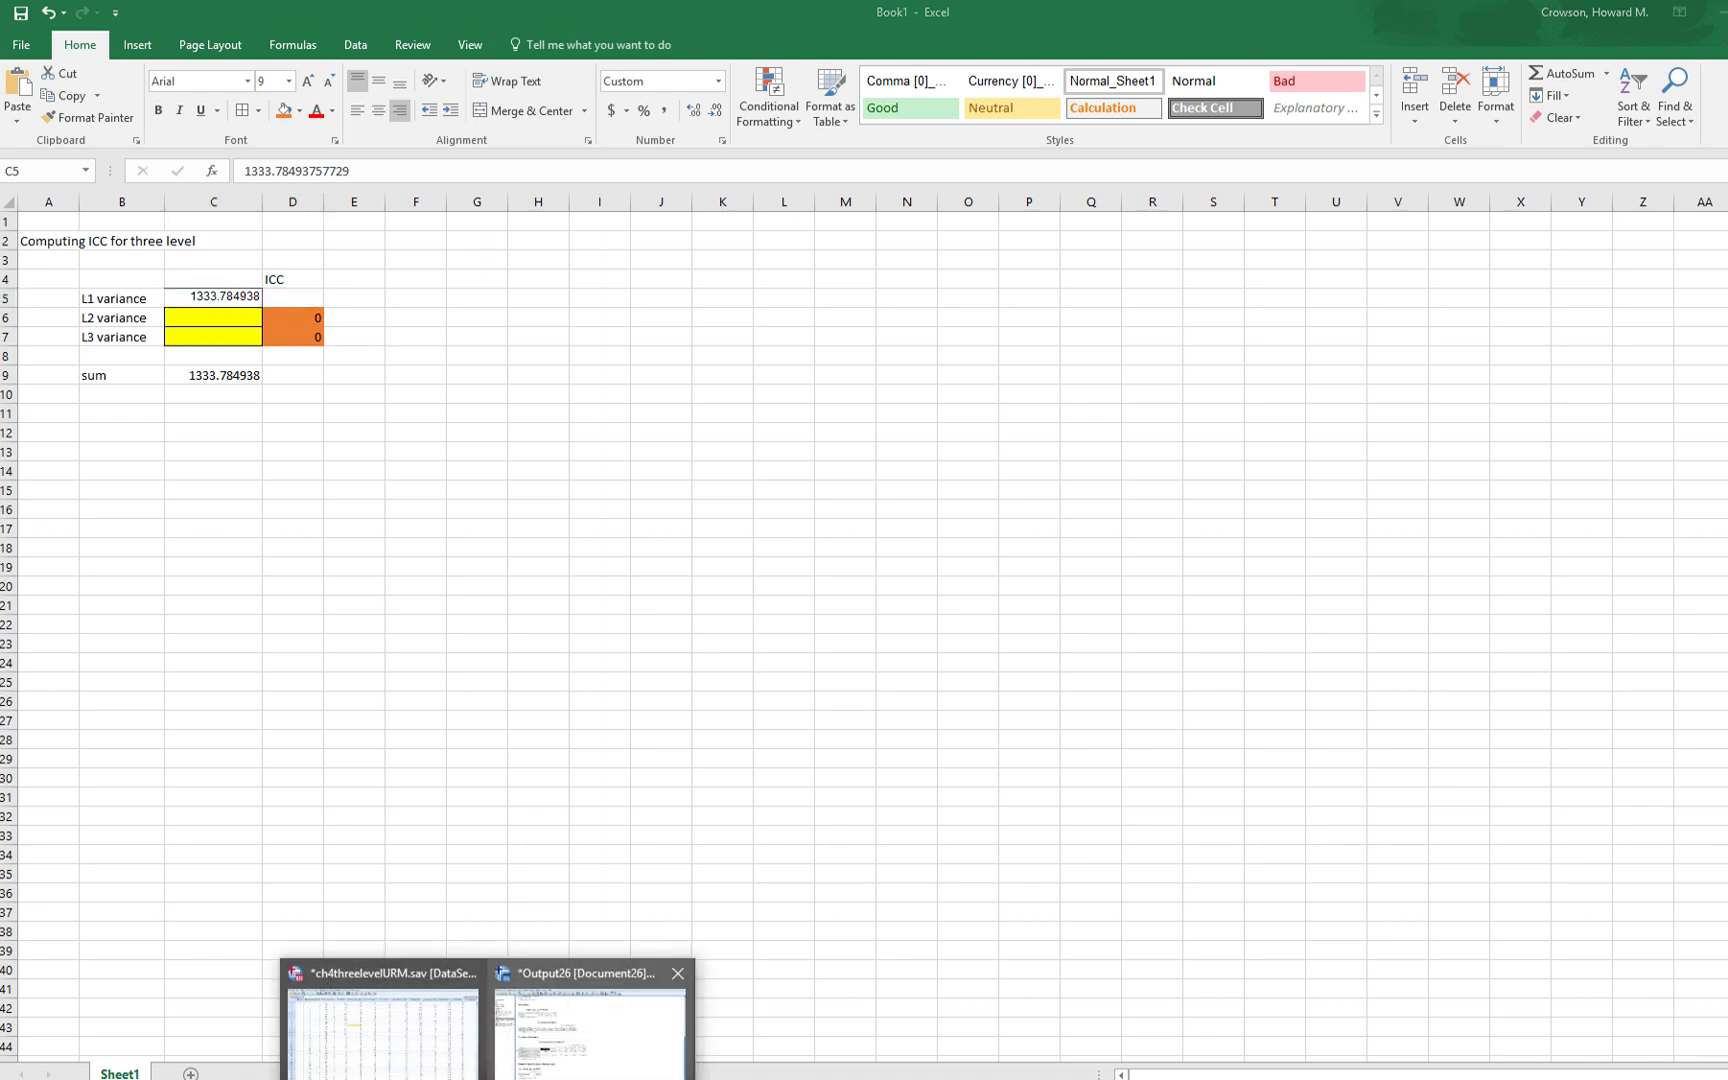
click(586, 1015)
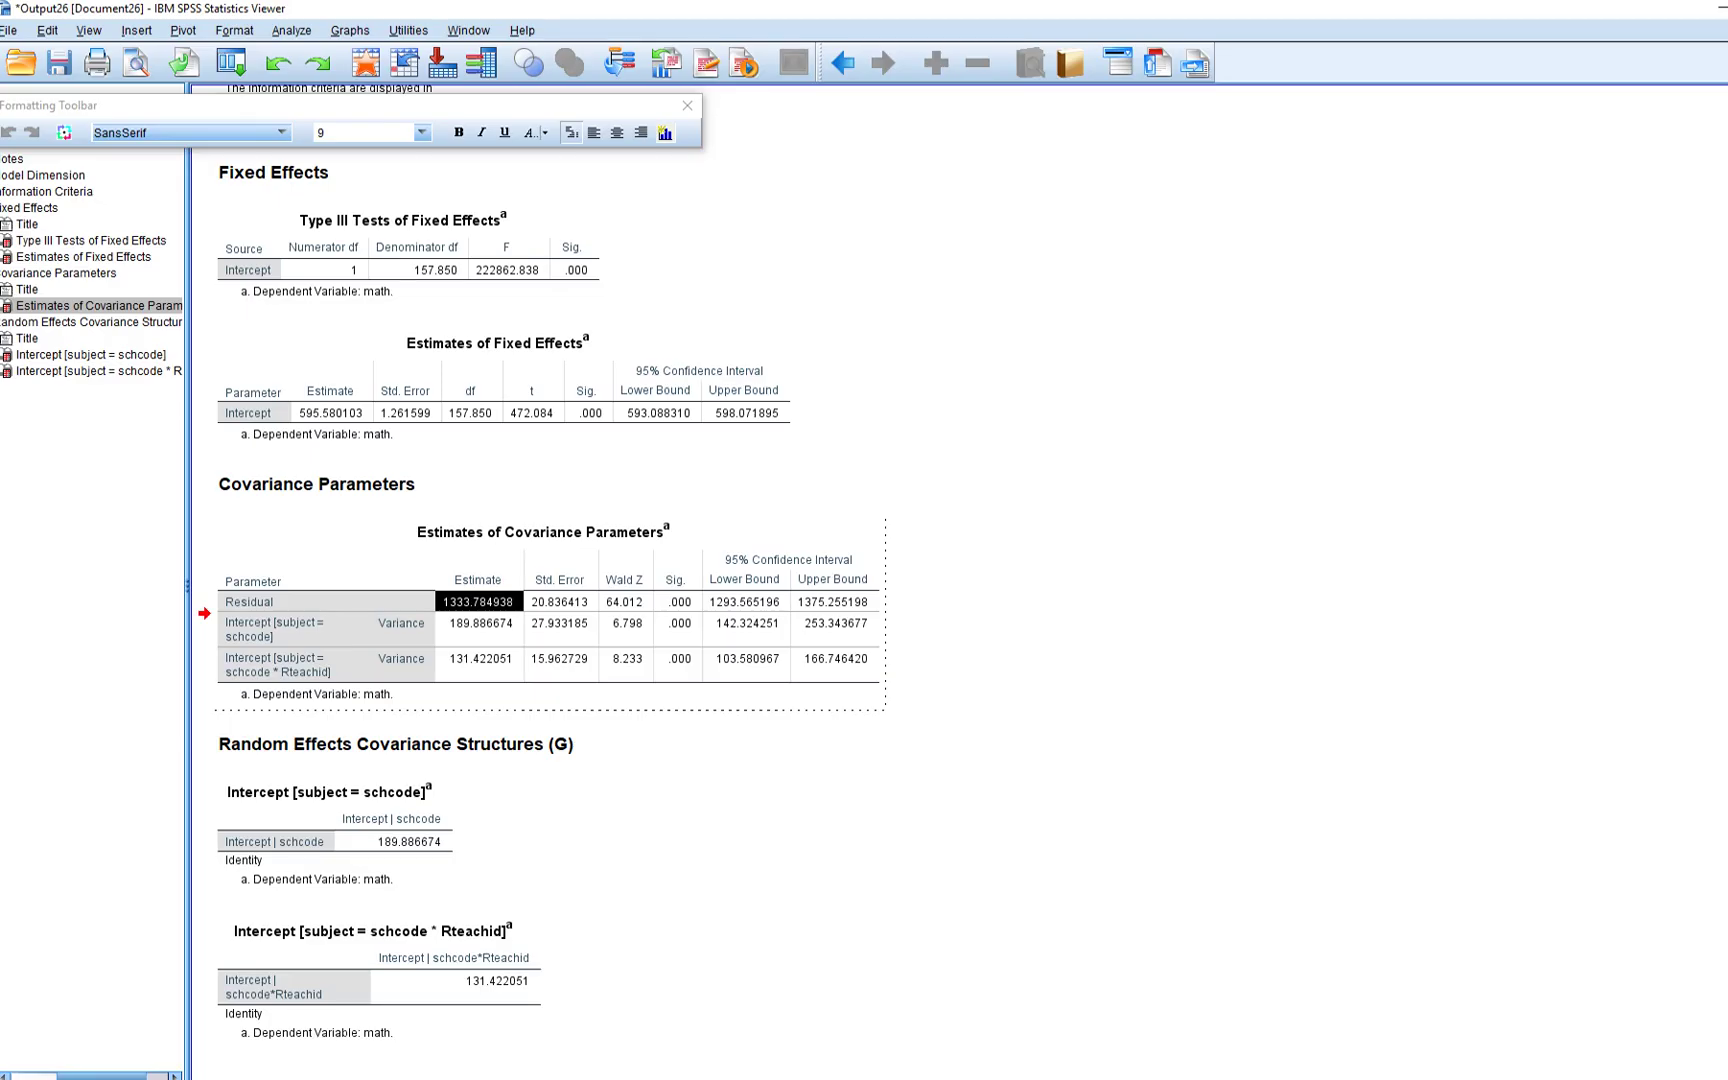
double_click(480, 659)
key(ctrl+c)
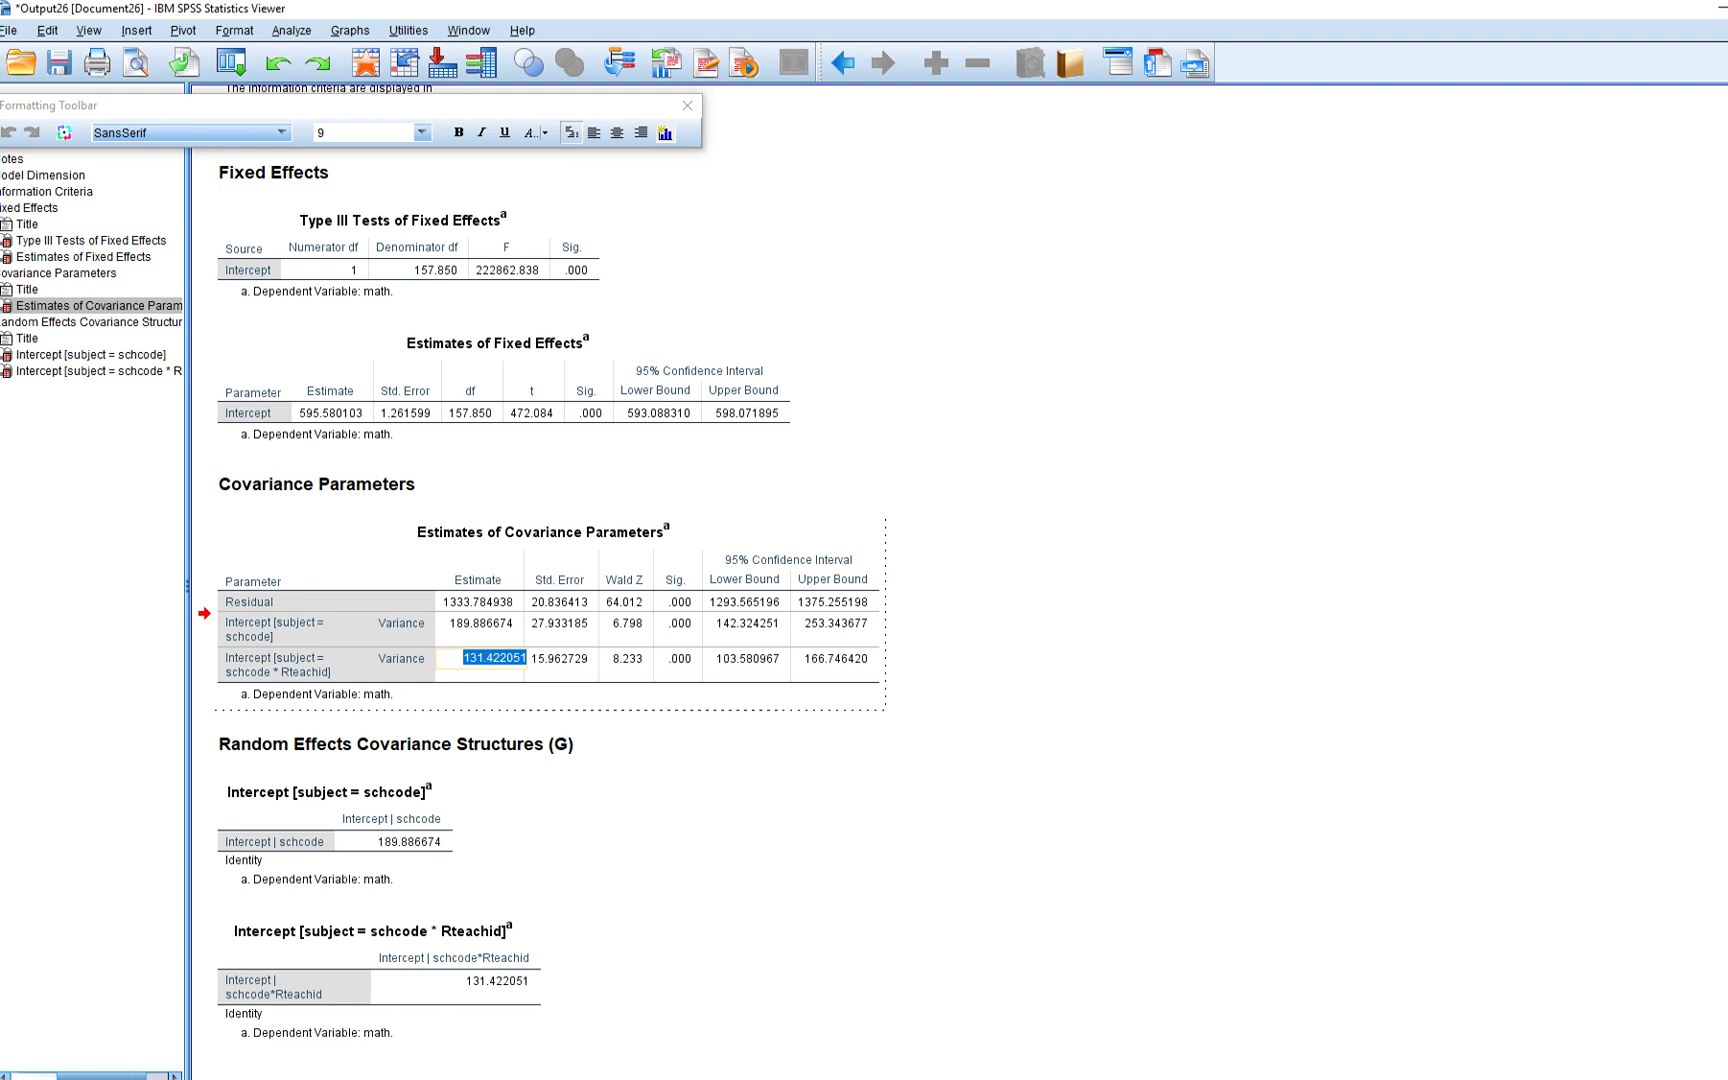
click(677, 1075)
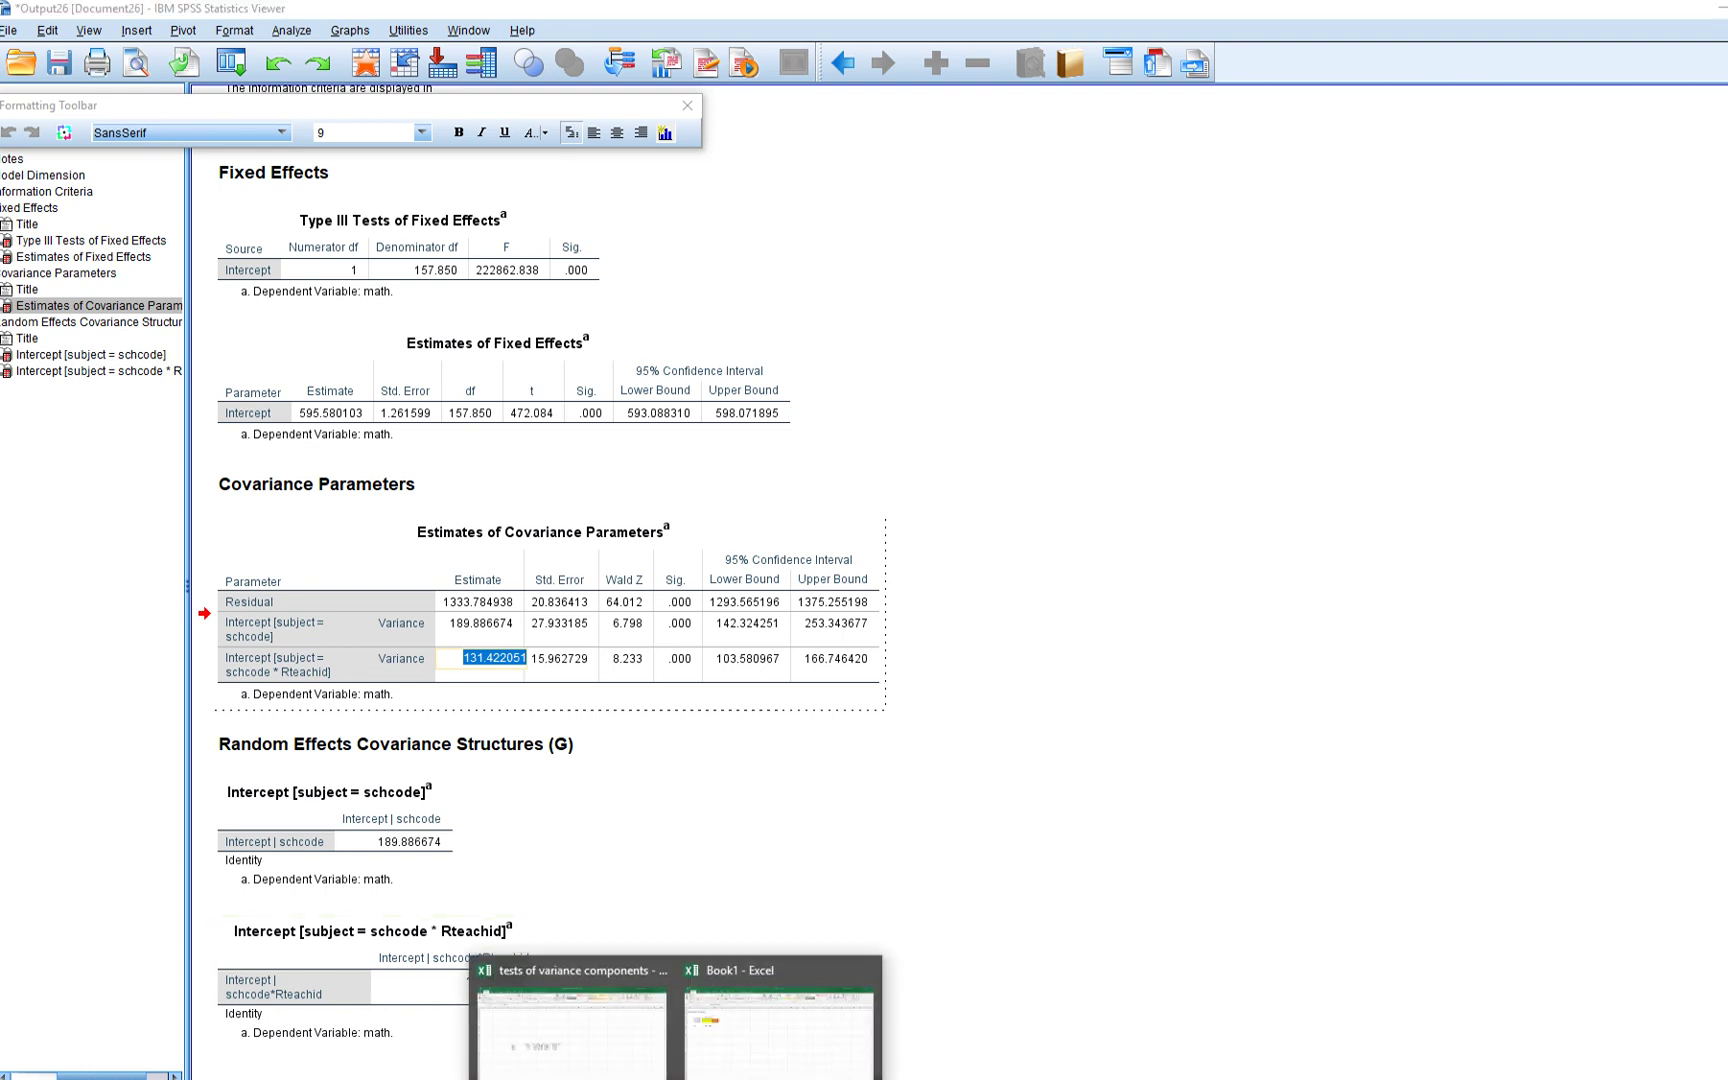
click(783, 1015)
click(213, 317)
key(ctrl+v)
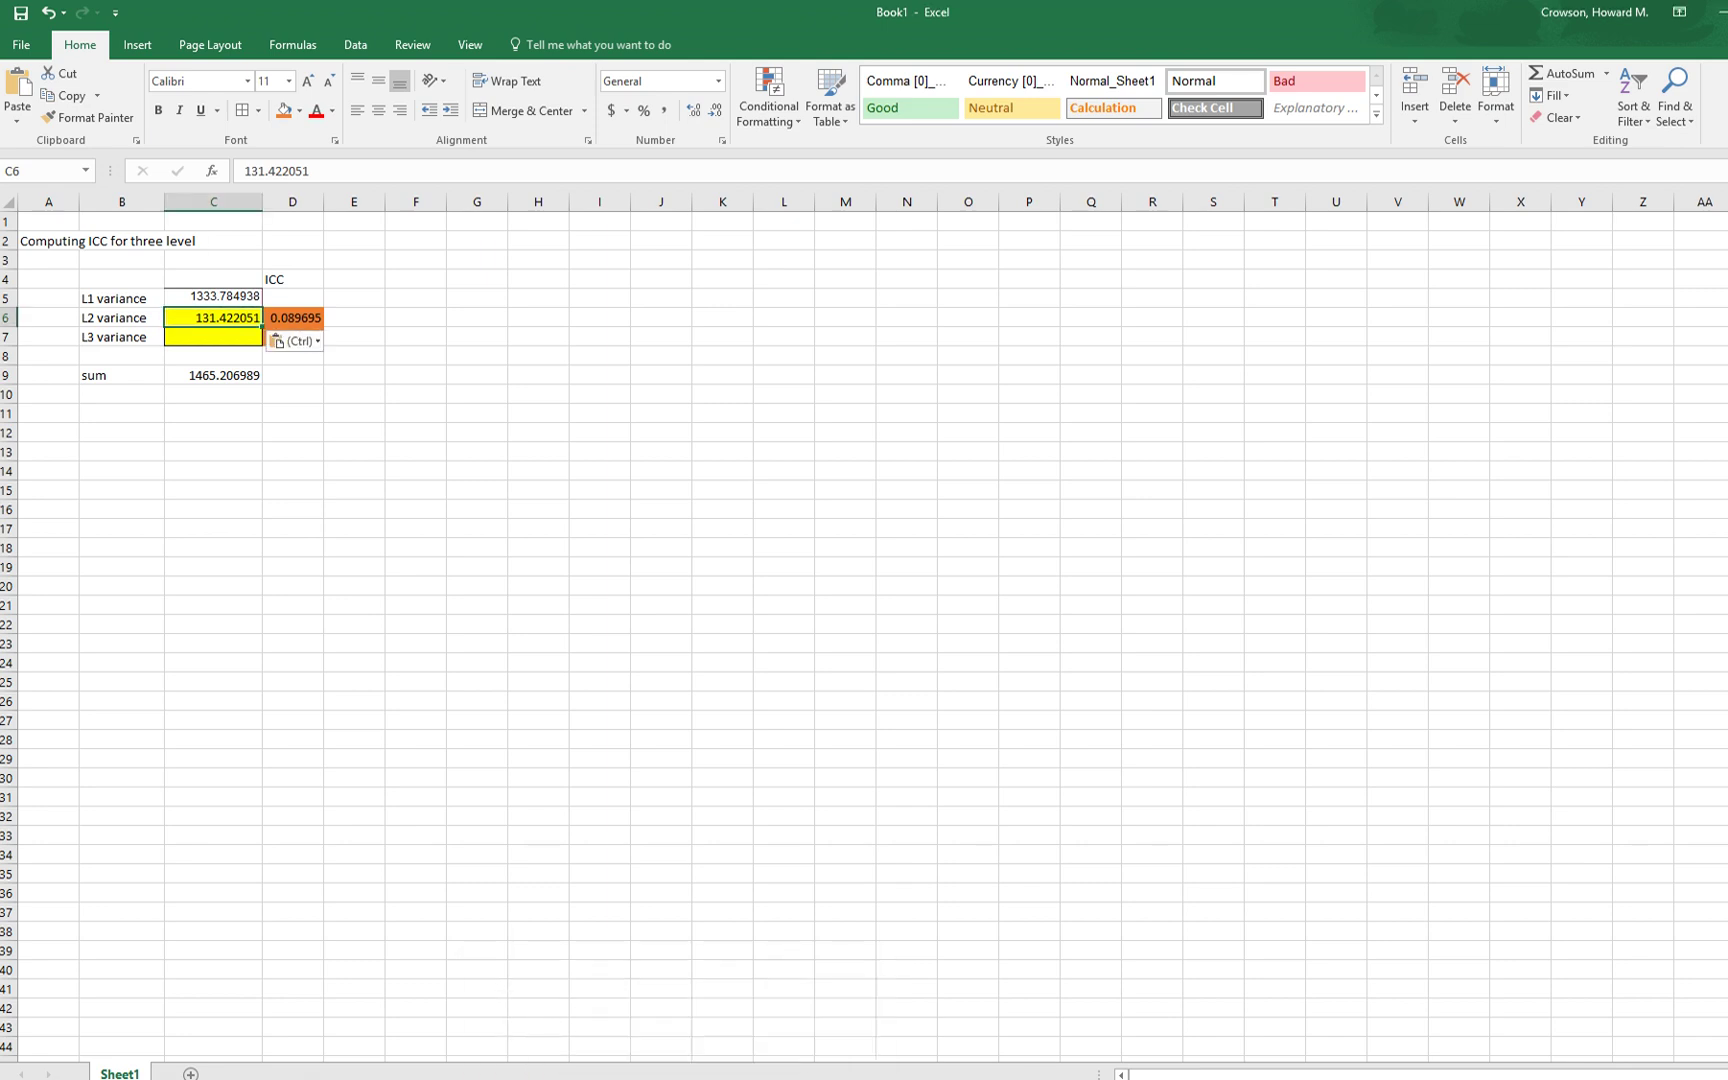
Copy the schcode intercept variance 189.886674 from the SPSS output into the L3 variance cell C7 in Excel
mouse_move(490, 1075)
click(598, 1015)
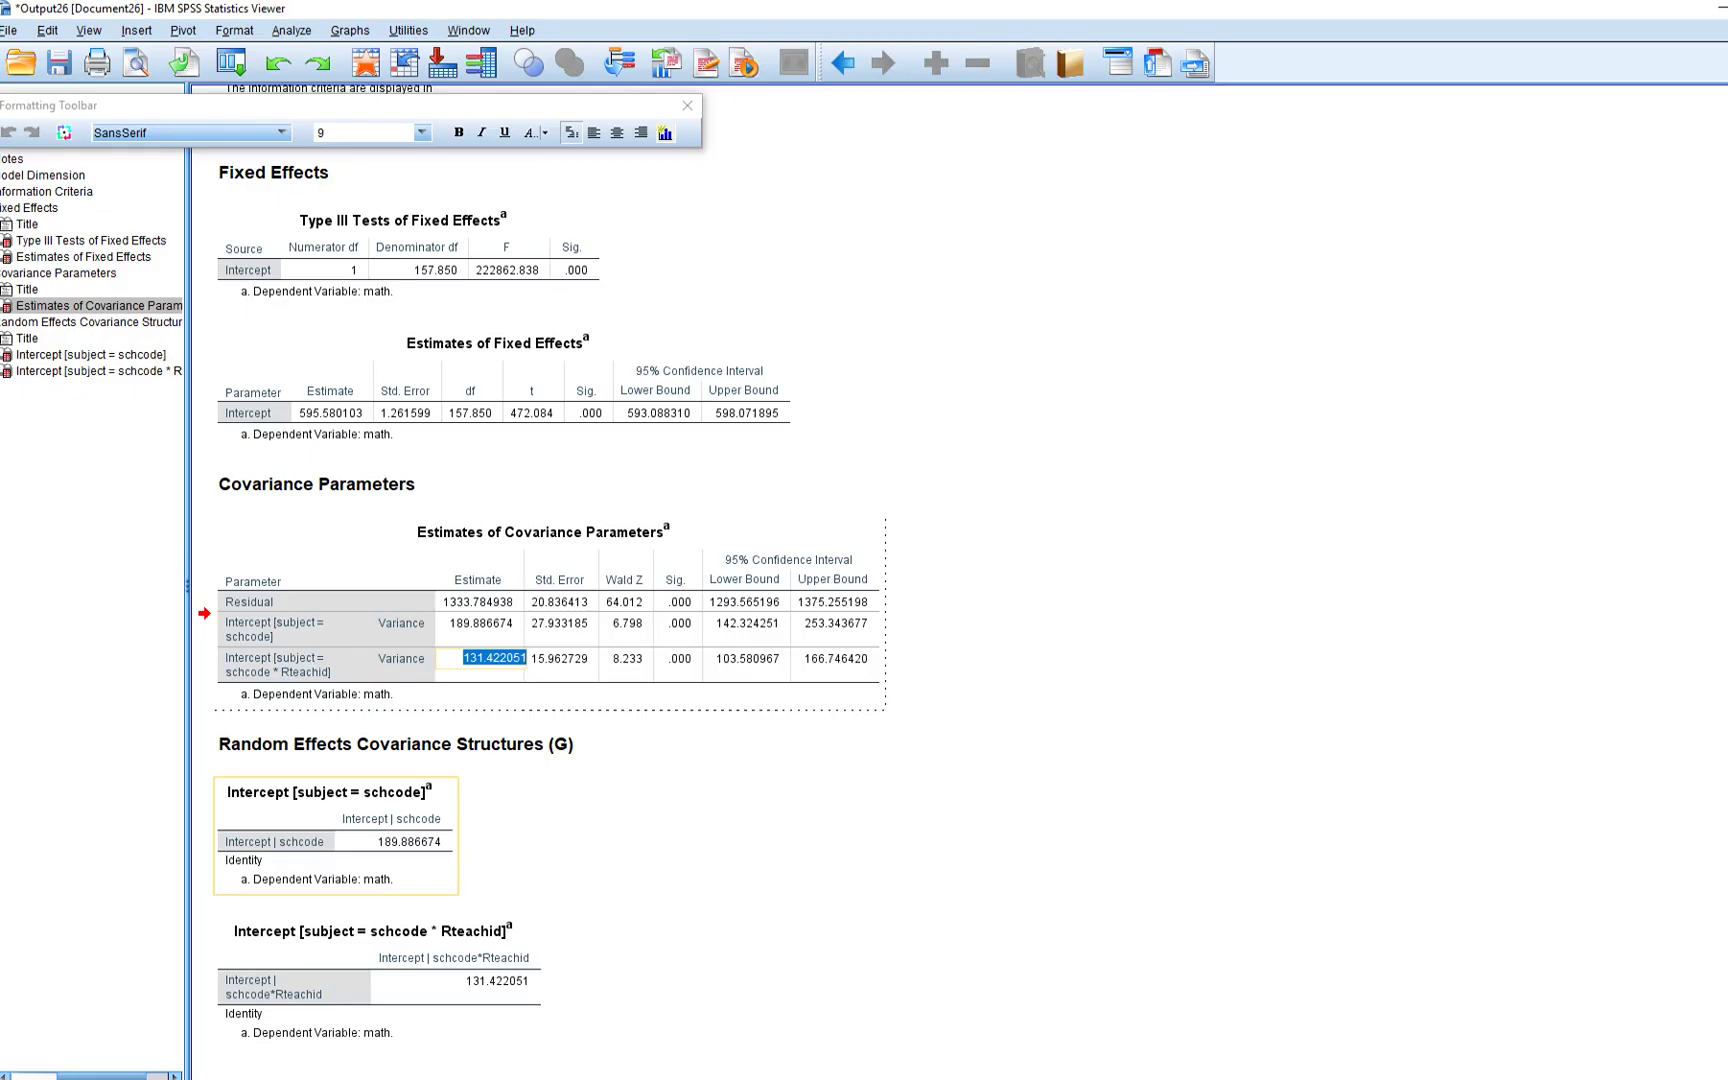
double_click(480, 623)
key(ctrl+c)
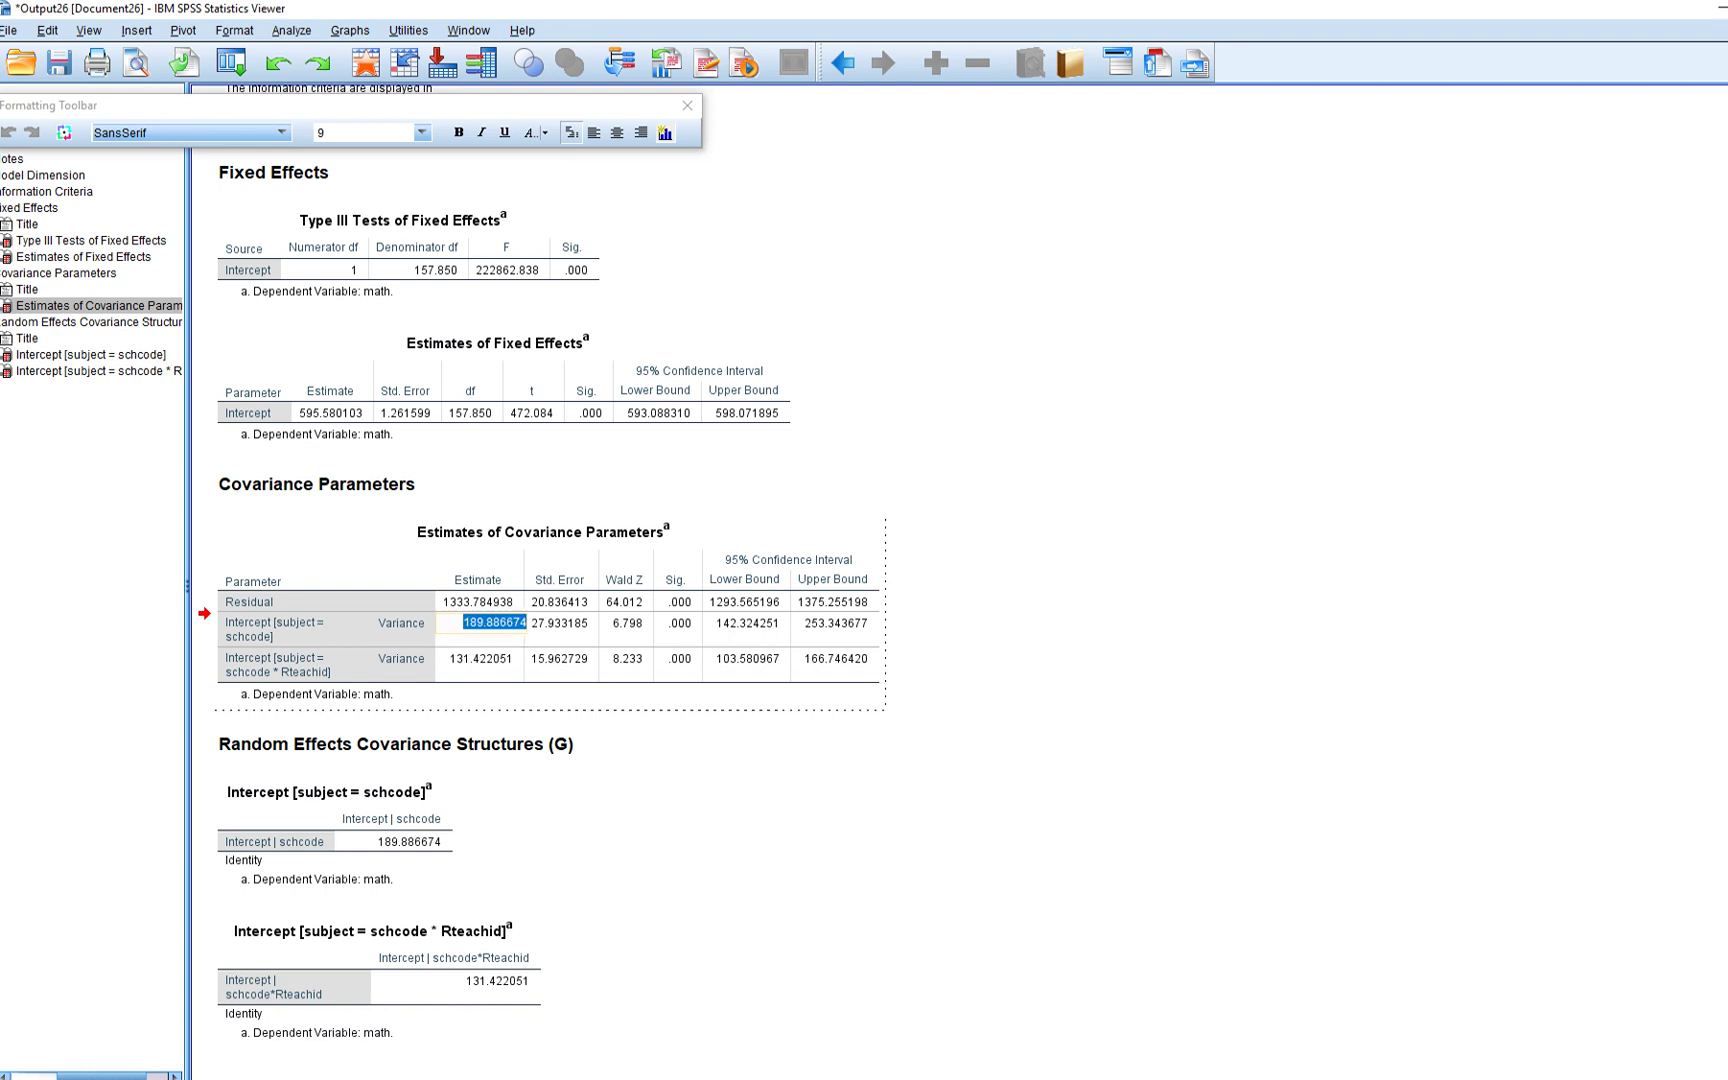
mouse_move(680, 1075)
click(780, 1010)
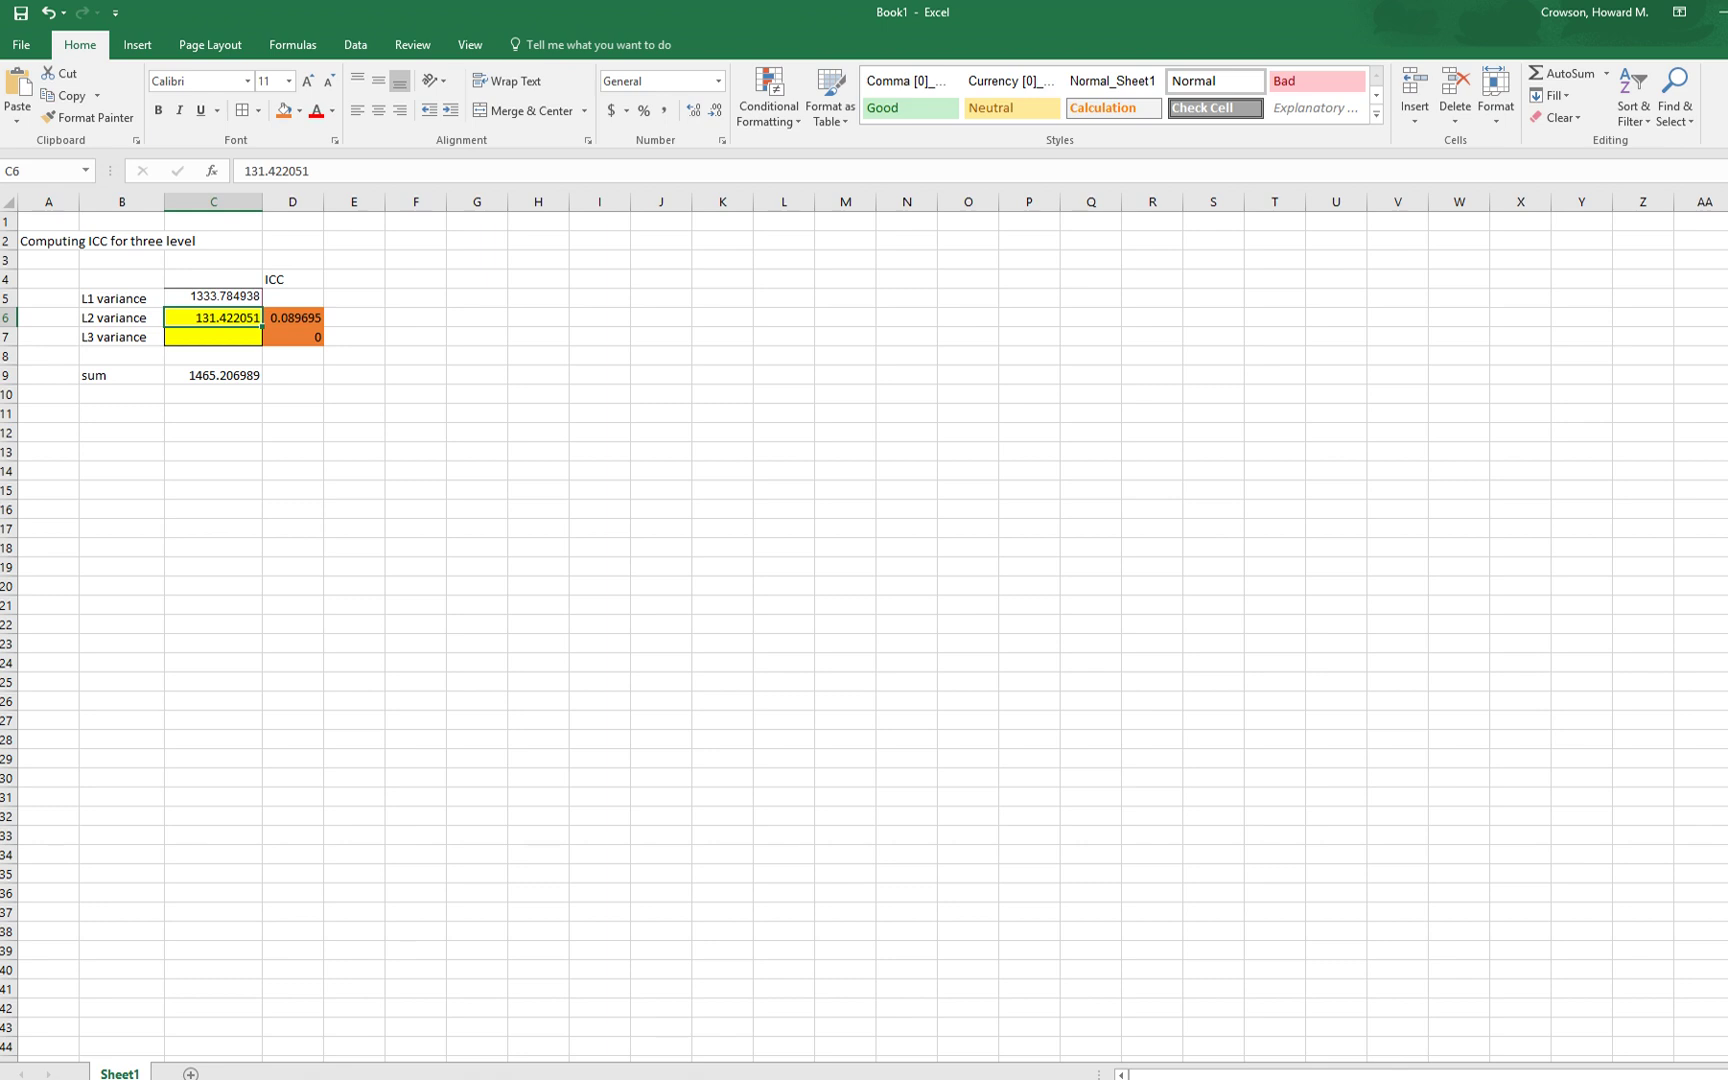
click(213, 337)
key(ctrl+v)
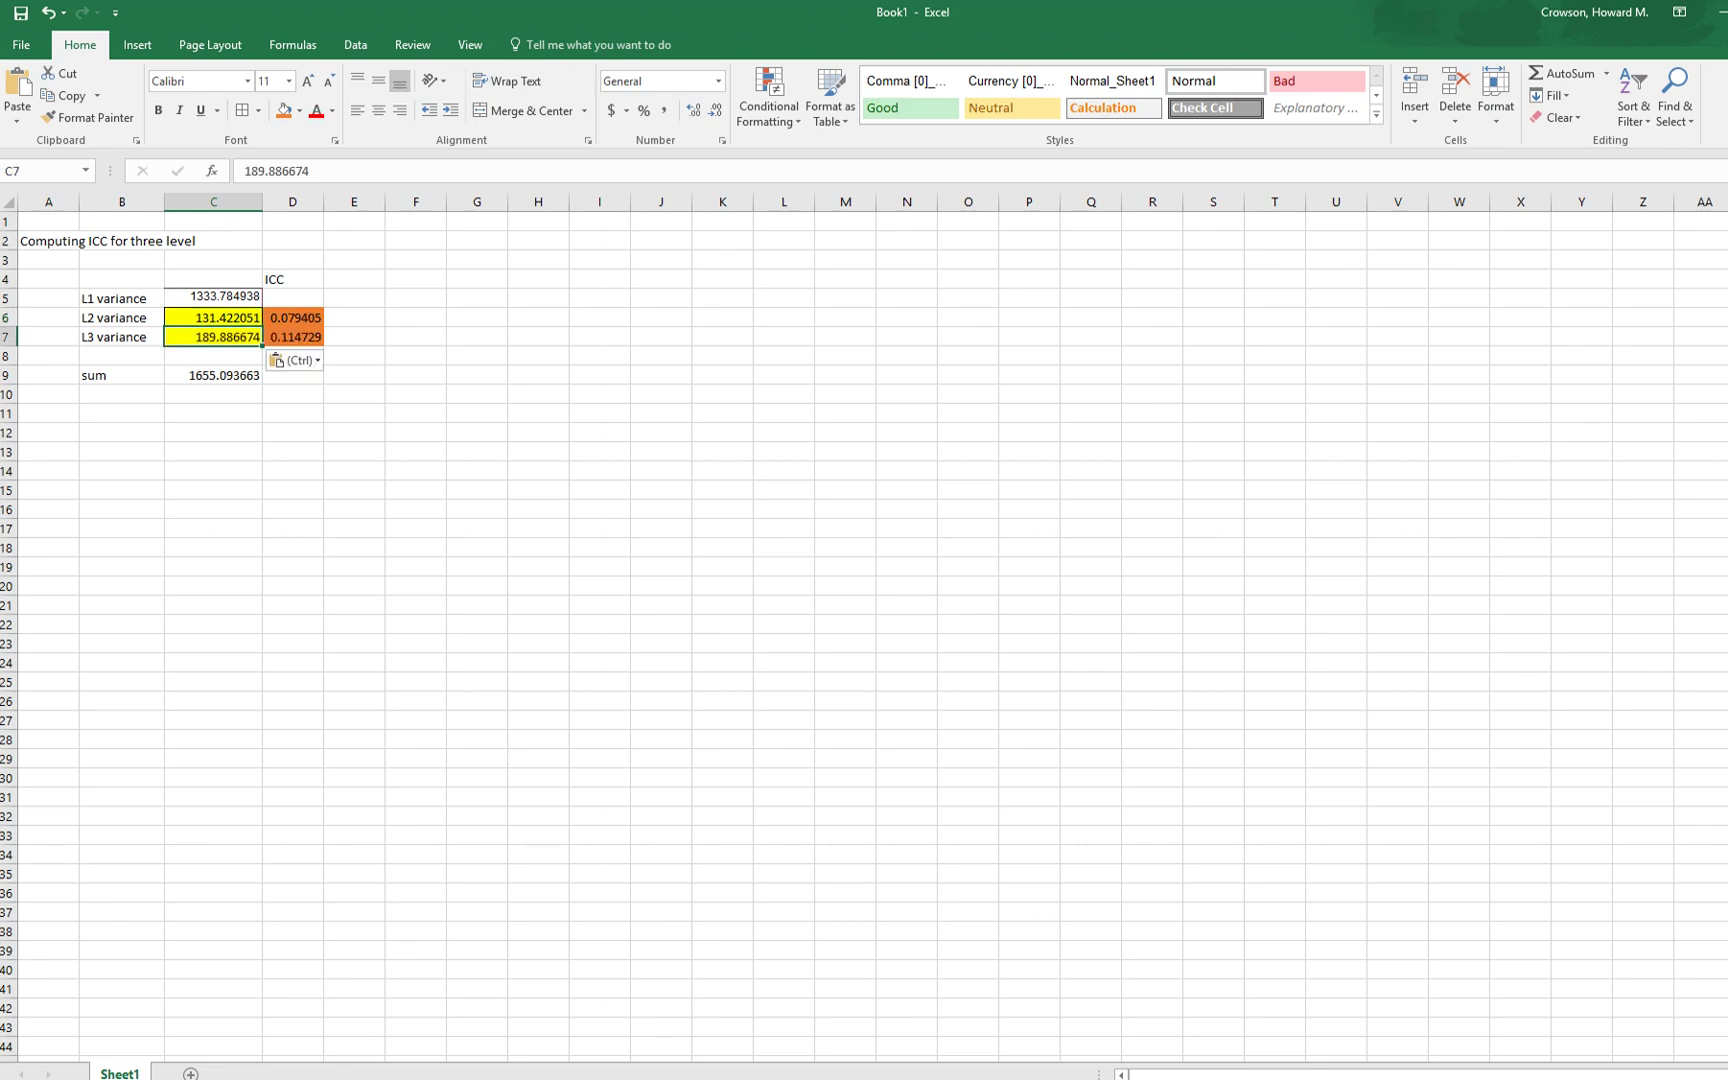
Enter the formula =C5/C9 in cell D5 to compute the L1 share of the total variance
click(292, 298)
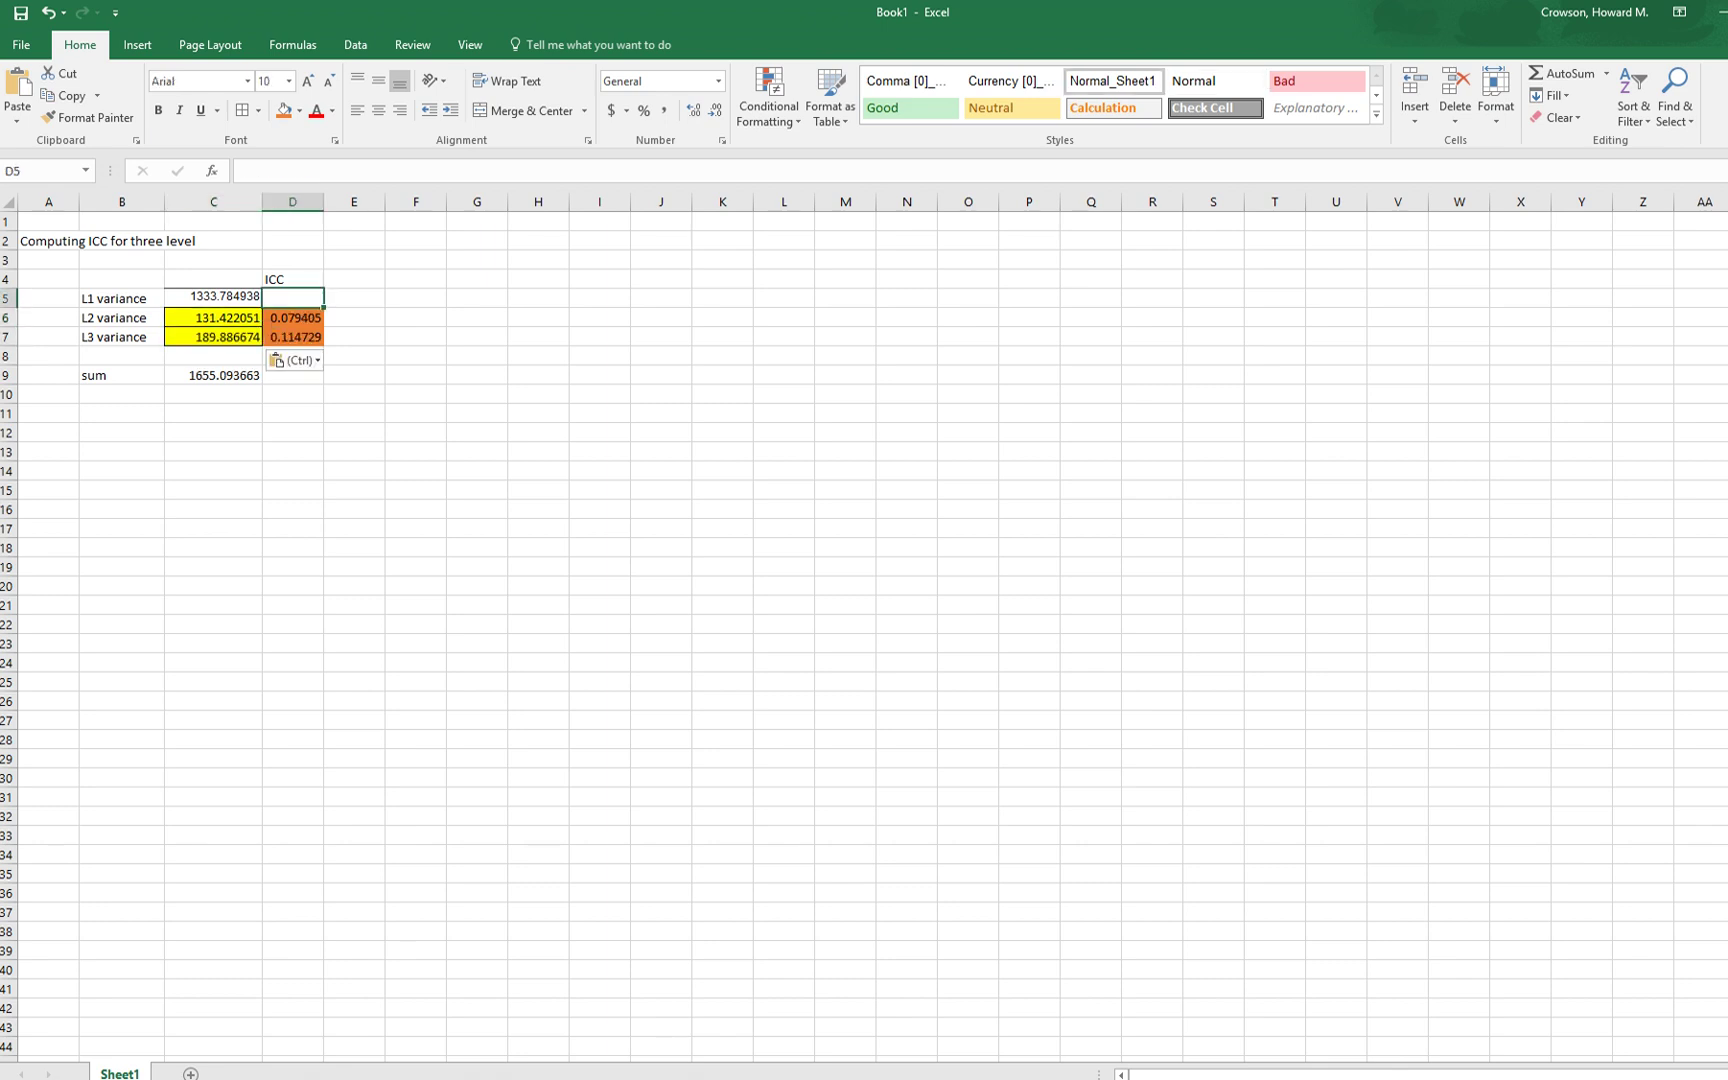
text(=)
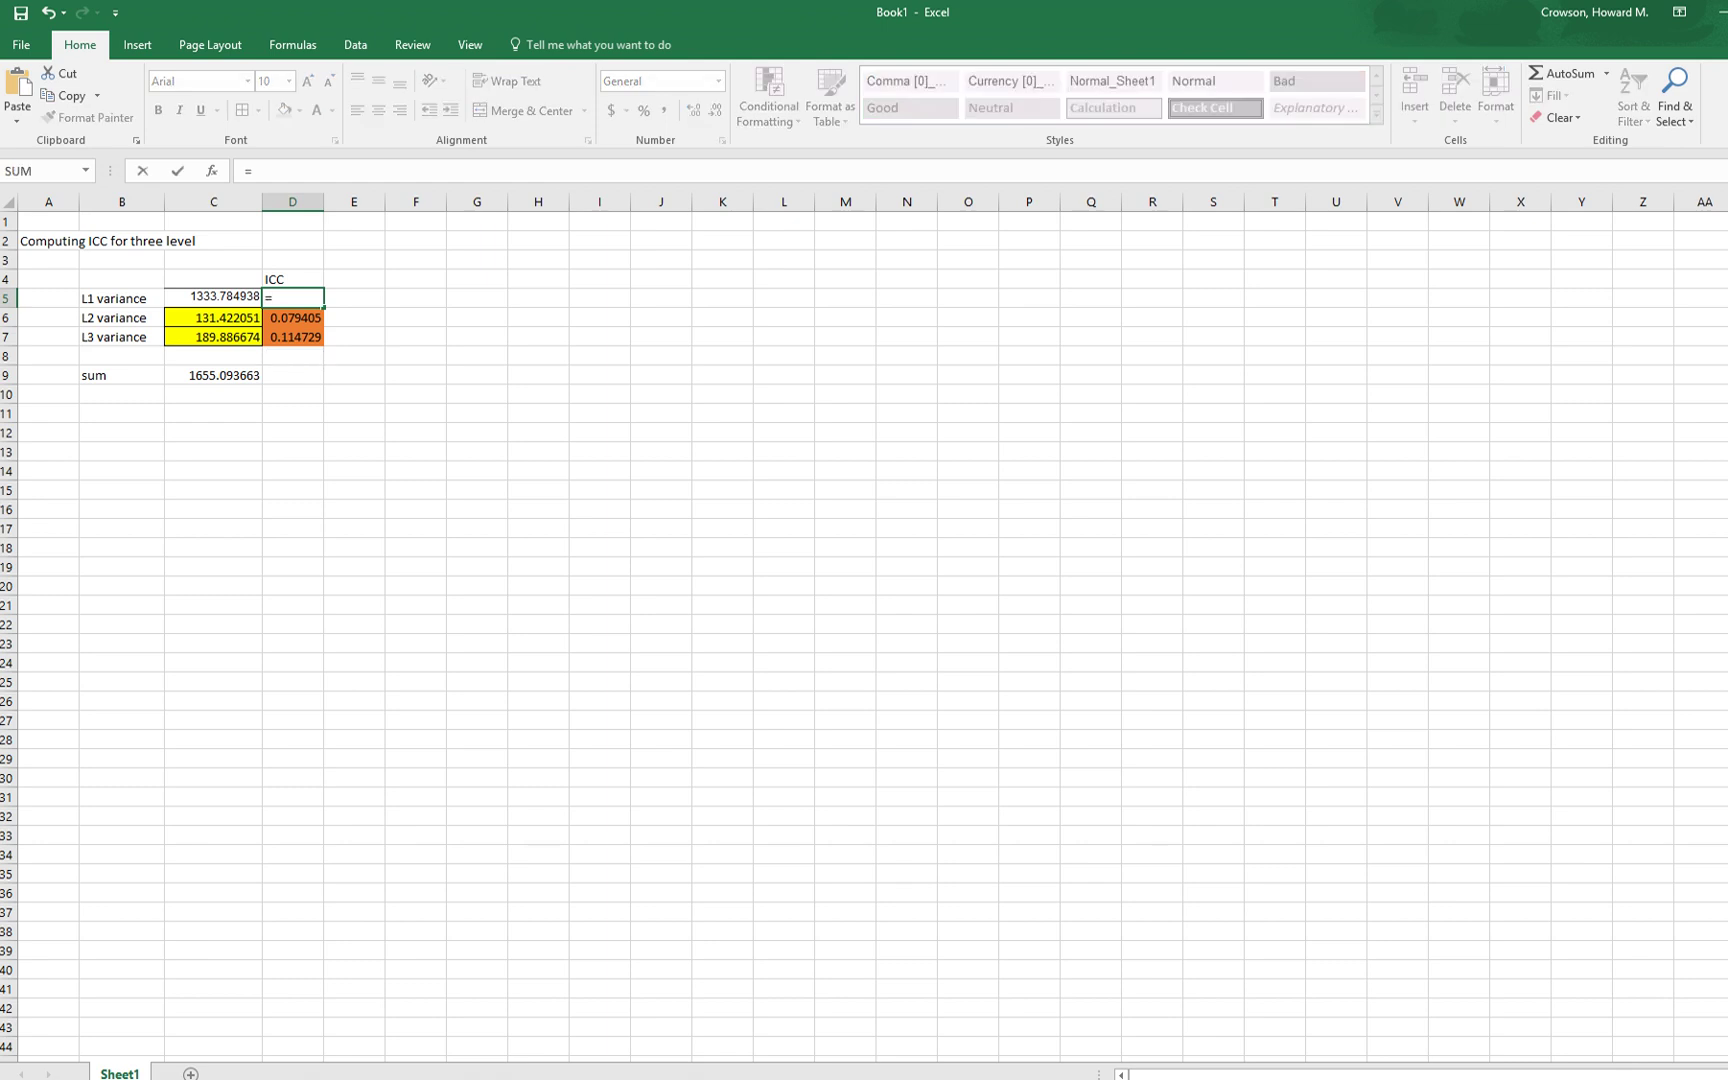
key(Left)
text(/)
key(Left)
key(Down)
key(Down)
key(Down)
key(Down)
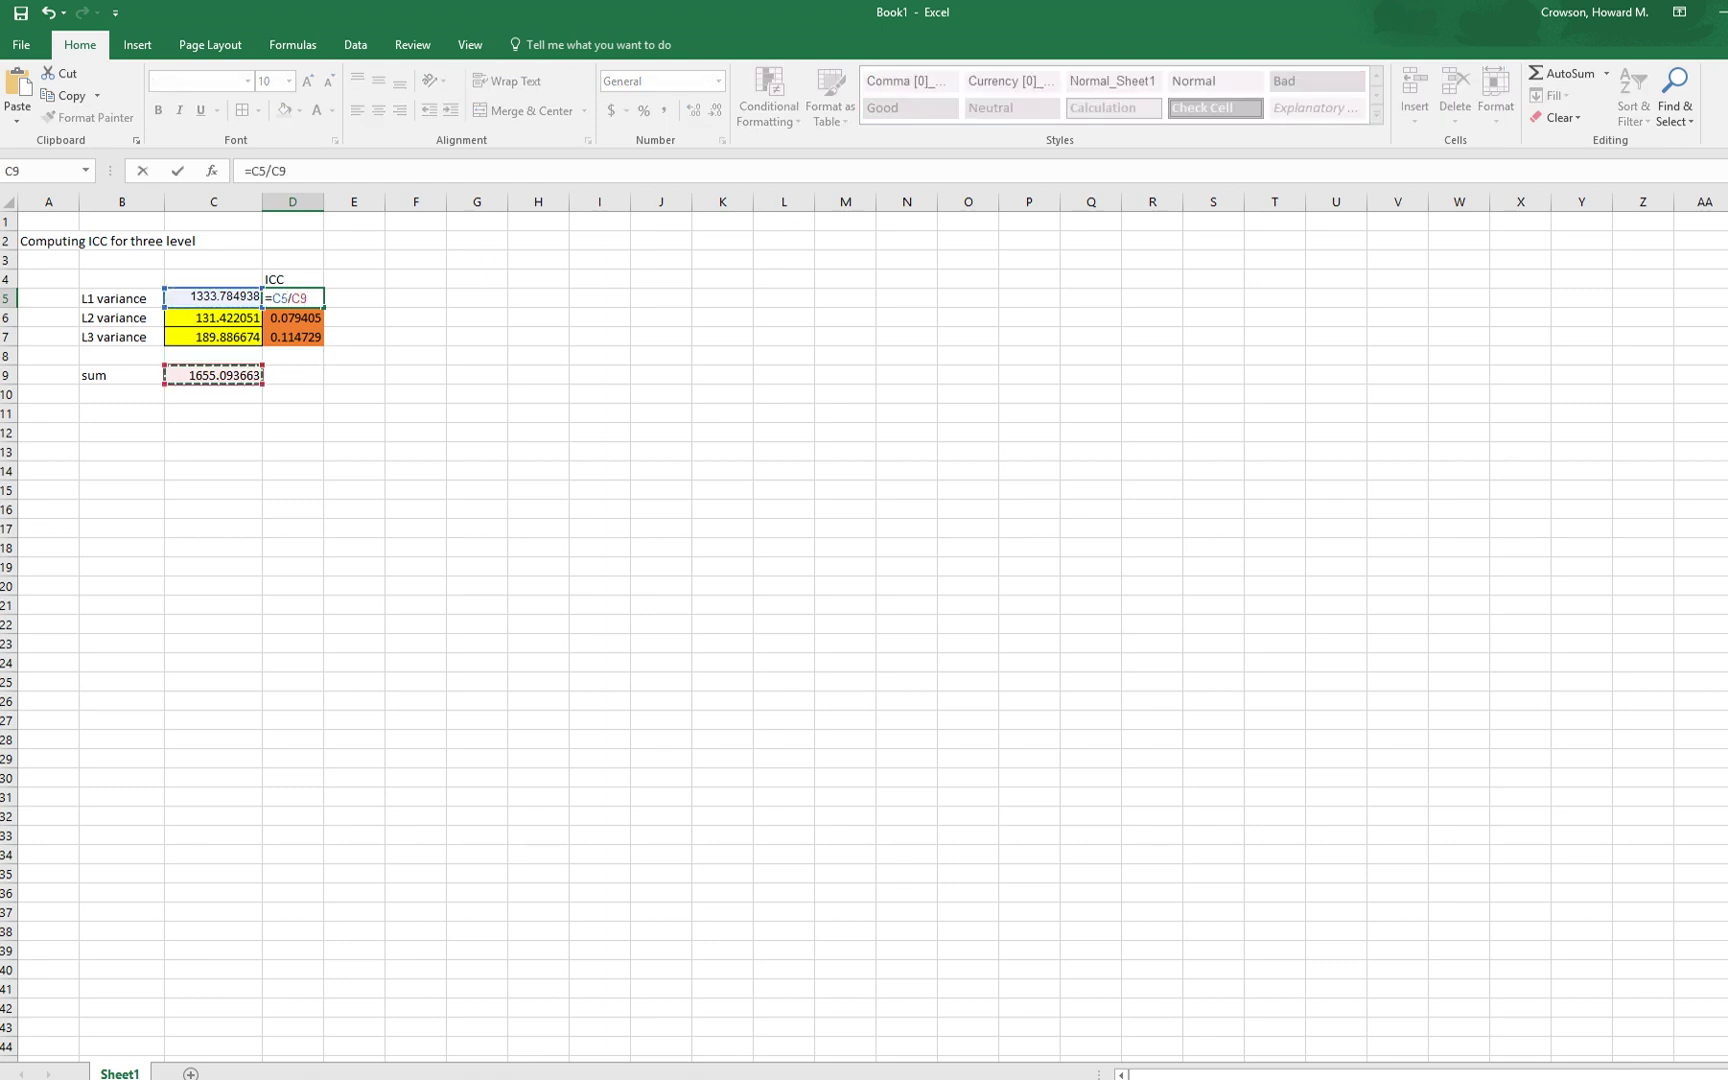
key(Return)
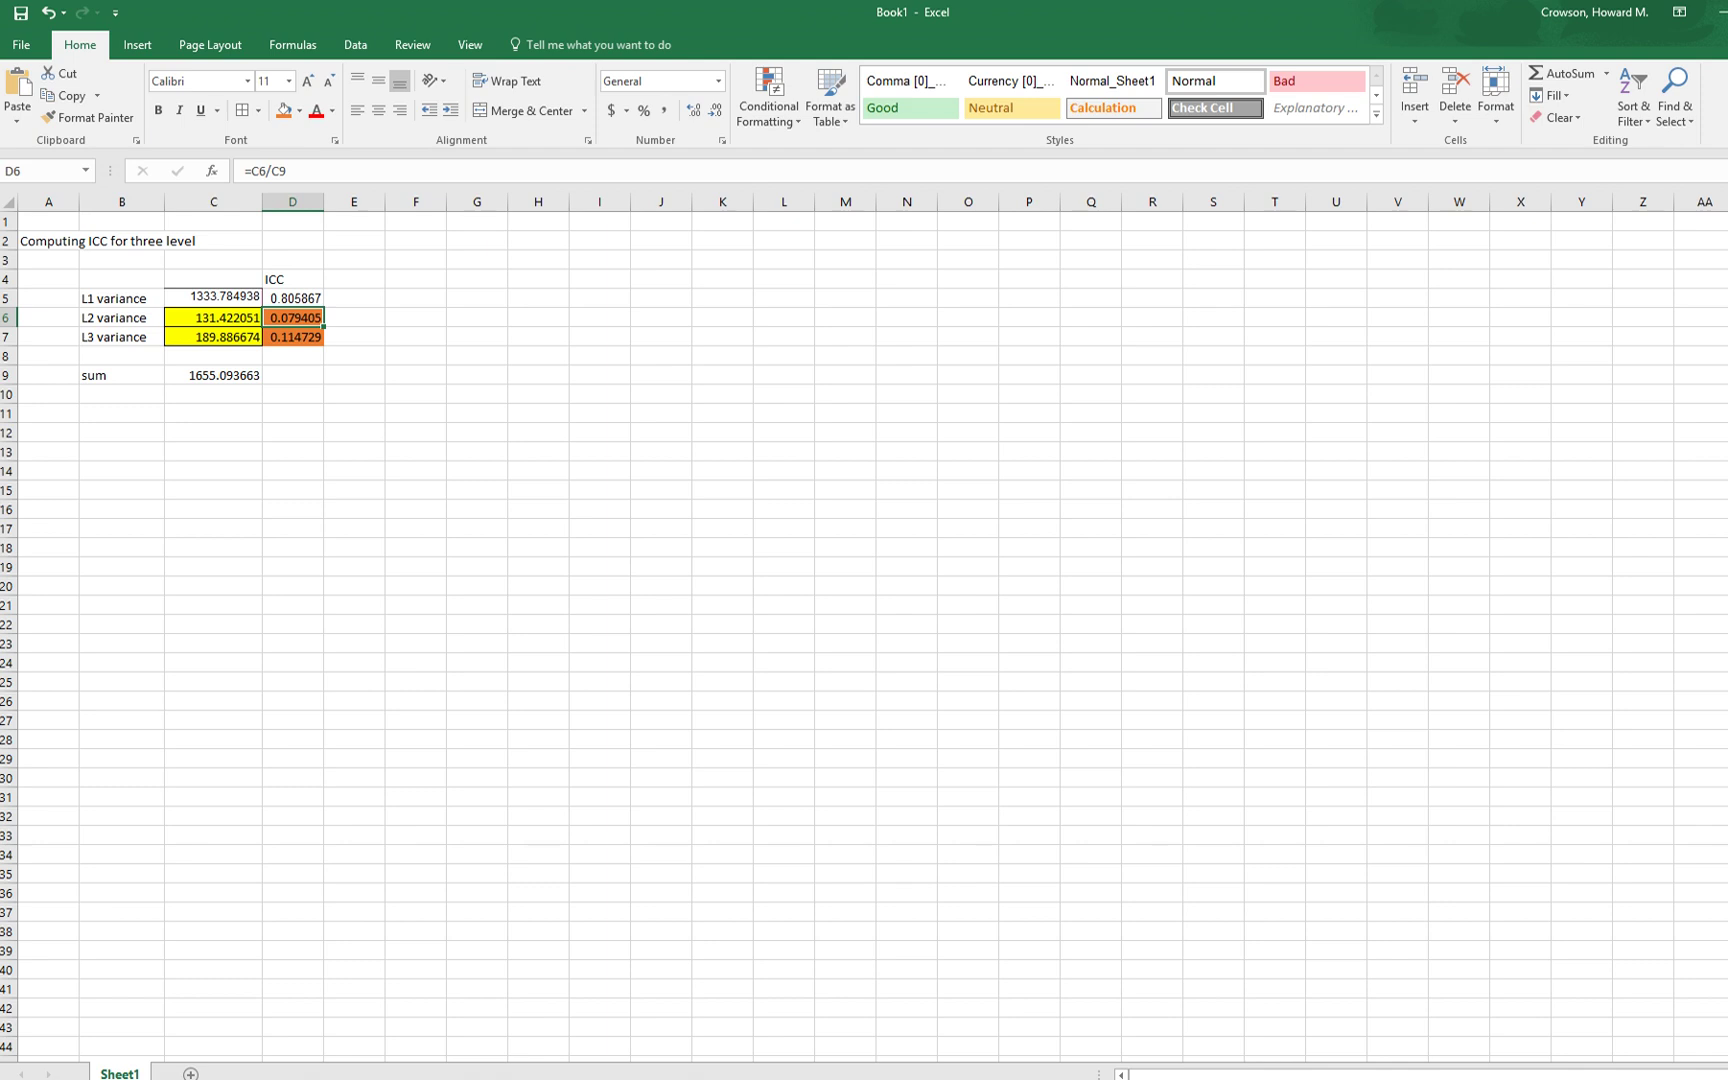
Examine the ICC formulas in D5:D7, the three variance components in C5:C7 and the sum in C9
click(292, 298)
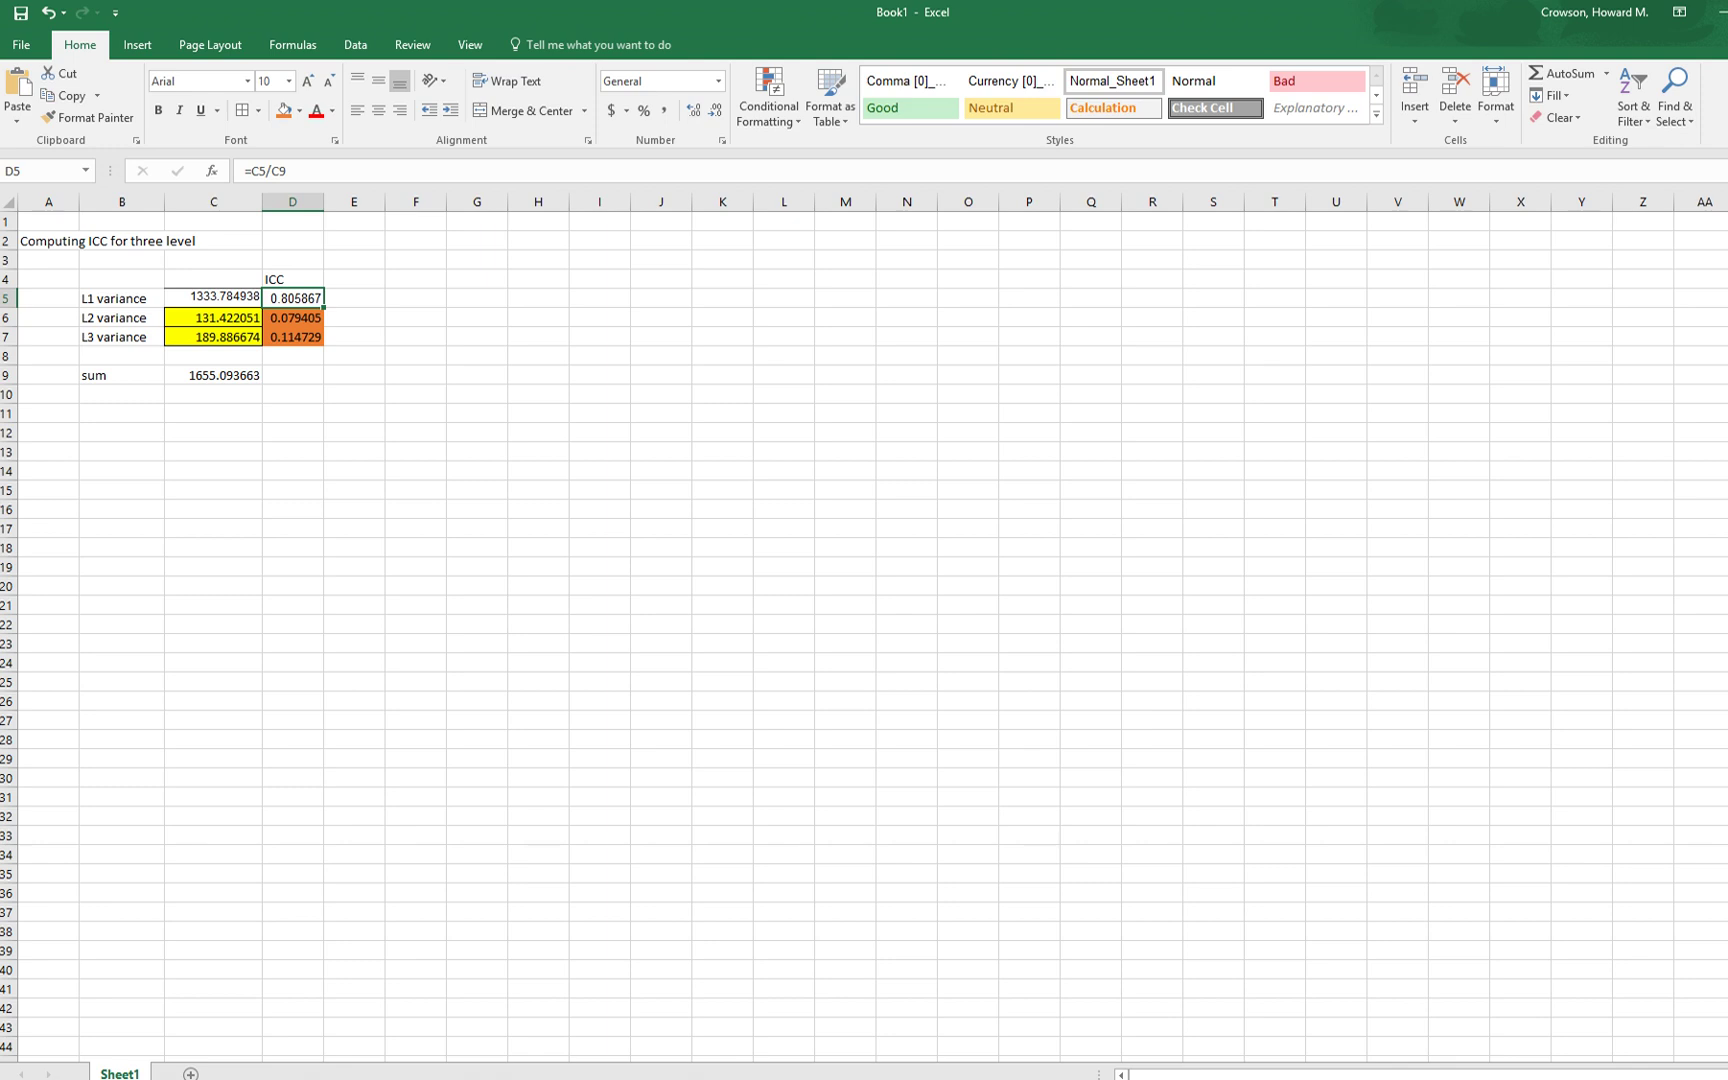
click(292, 317)
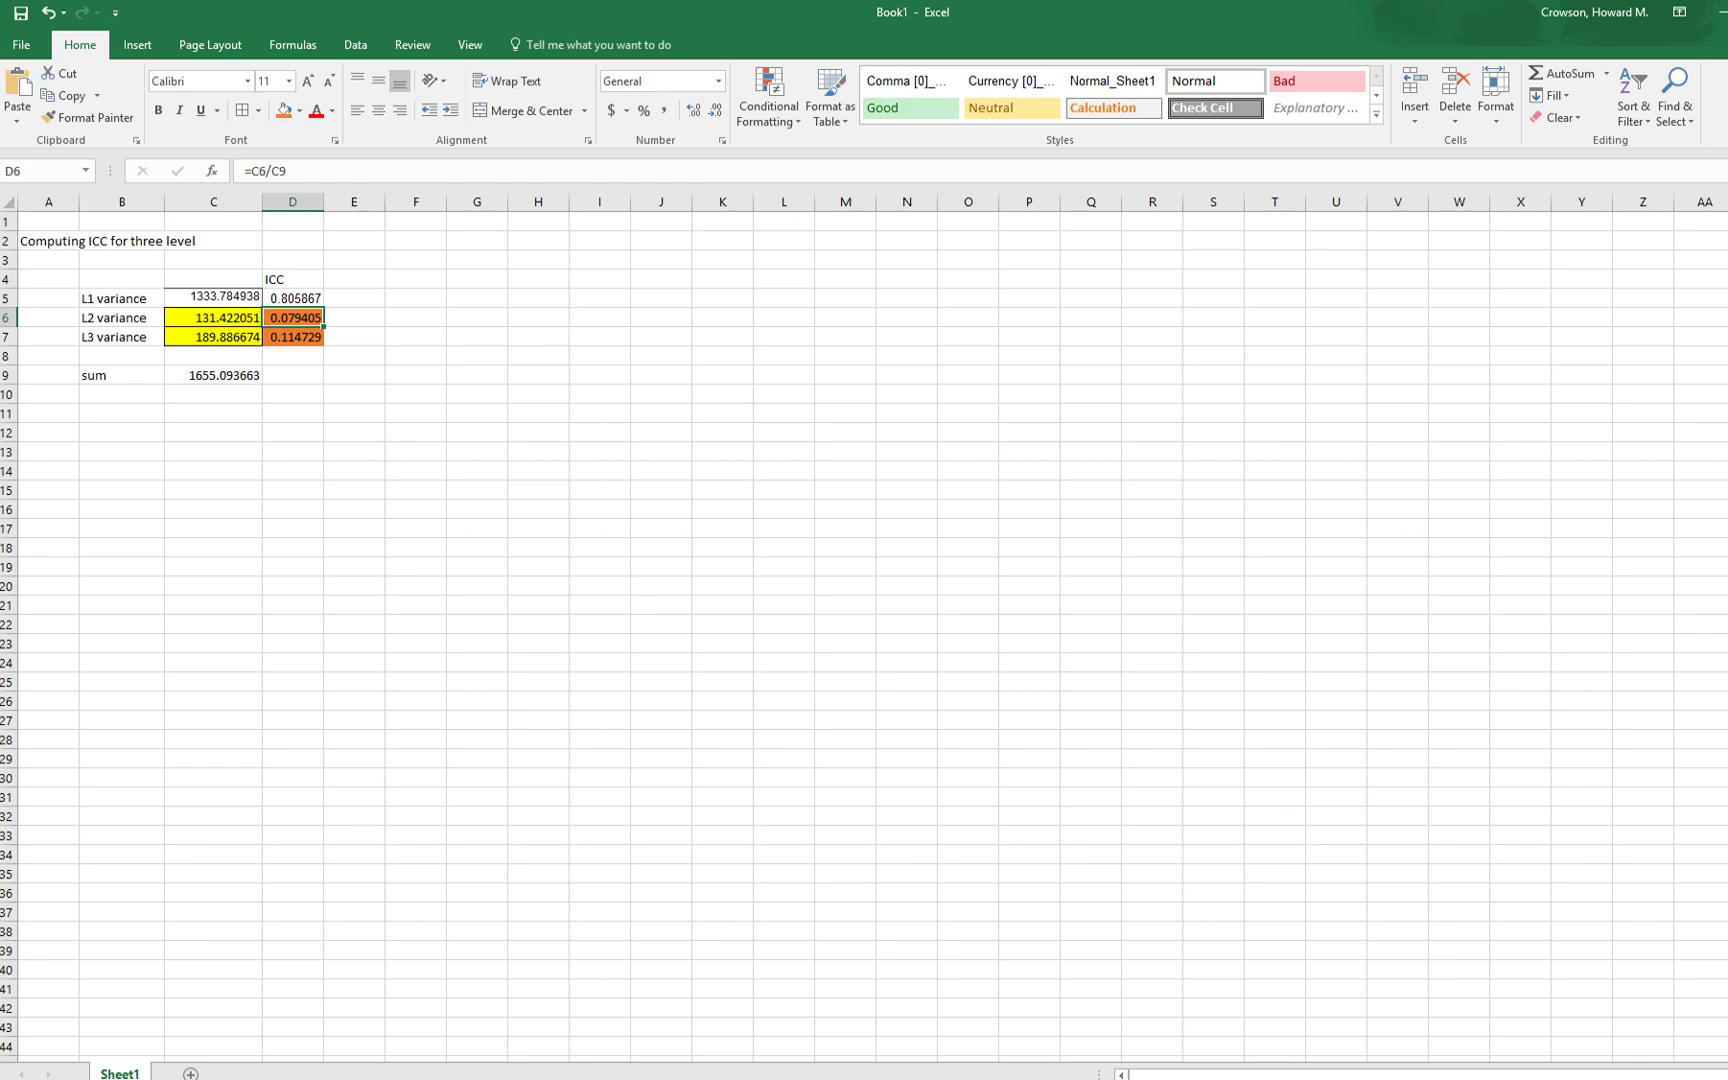
click(292, 336)
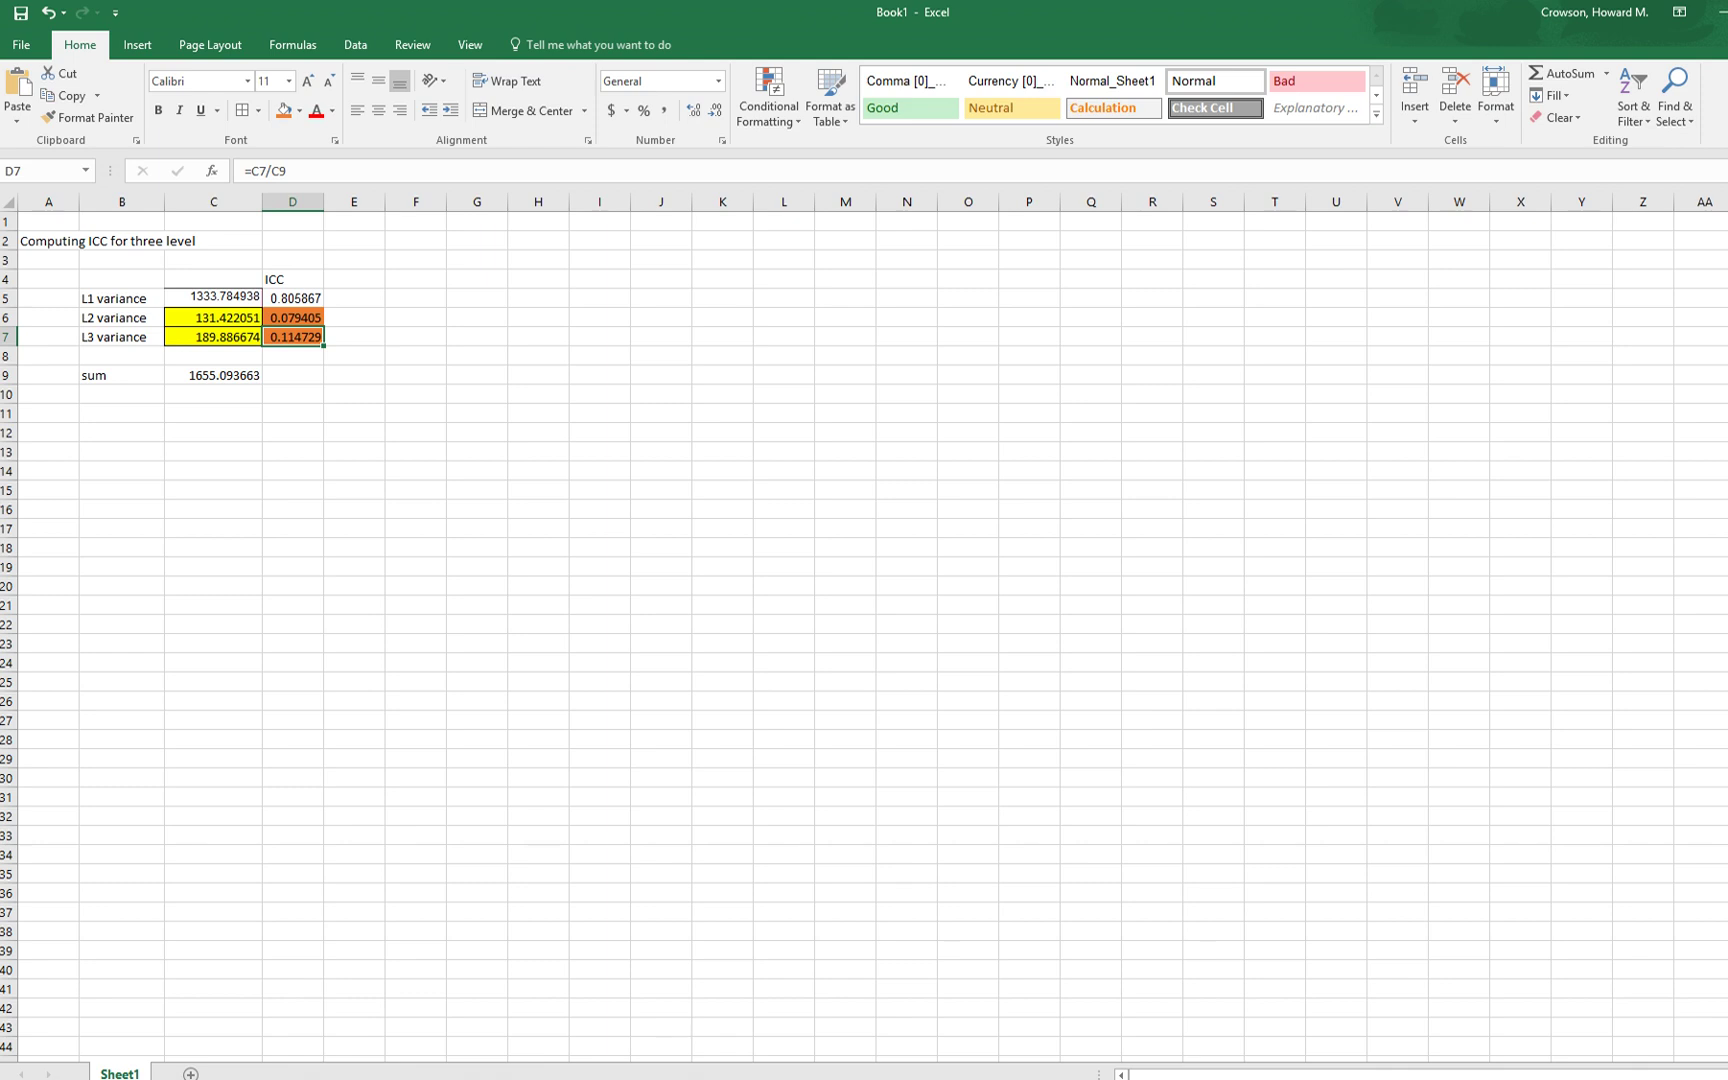
drag(292, 298, 213, 336)
click(213, 375)
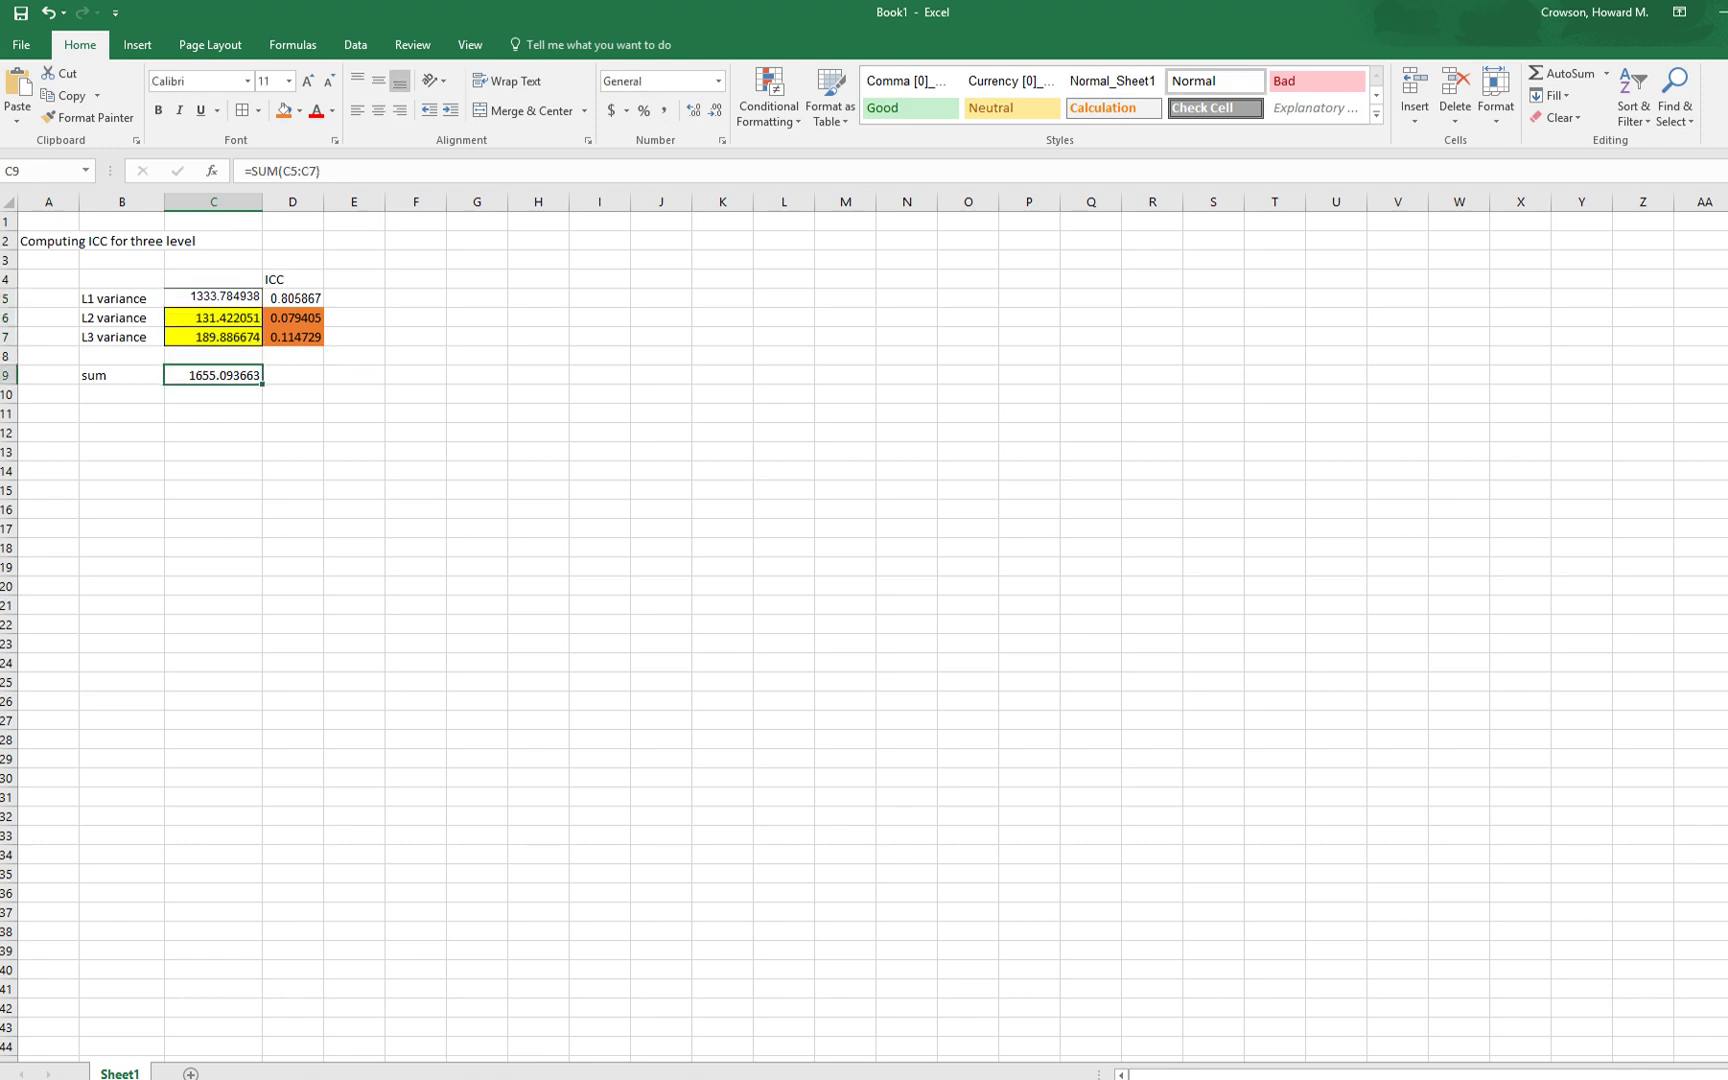
click(292, 298)
click(213, 298)
click(213, 317)
click(213, 336)
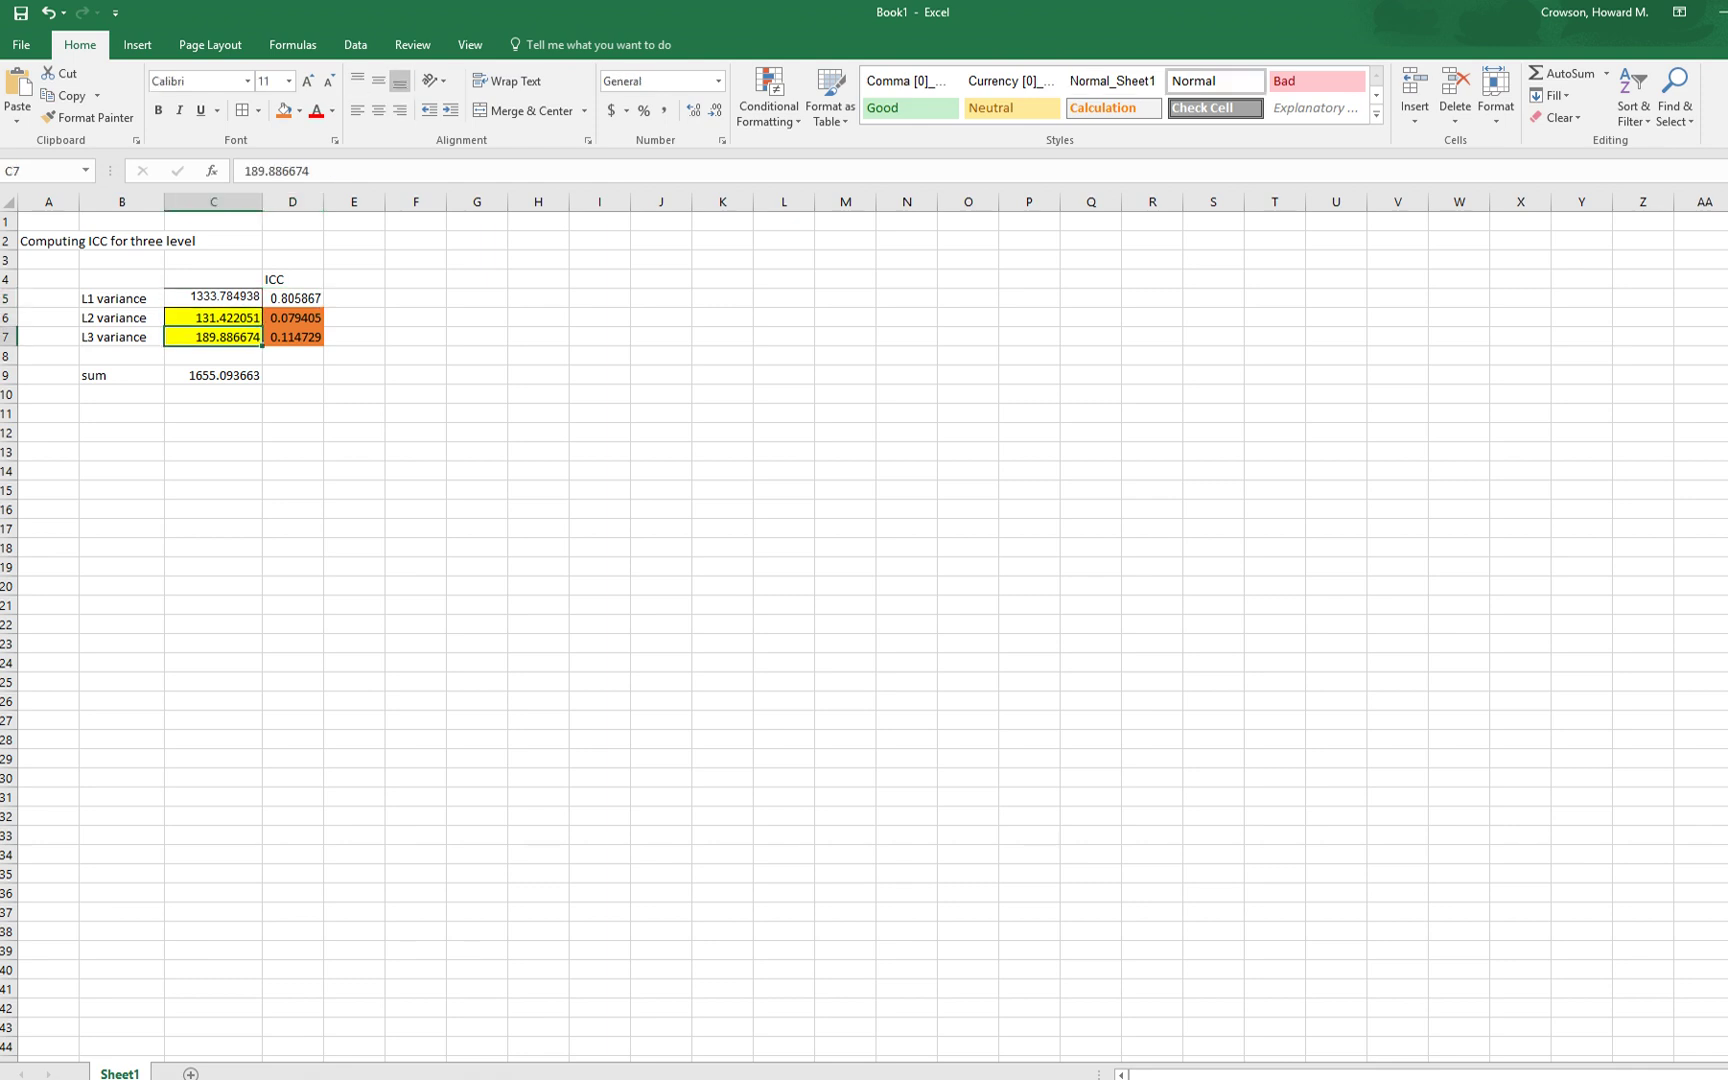
click(213, 375)
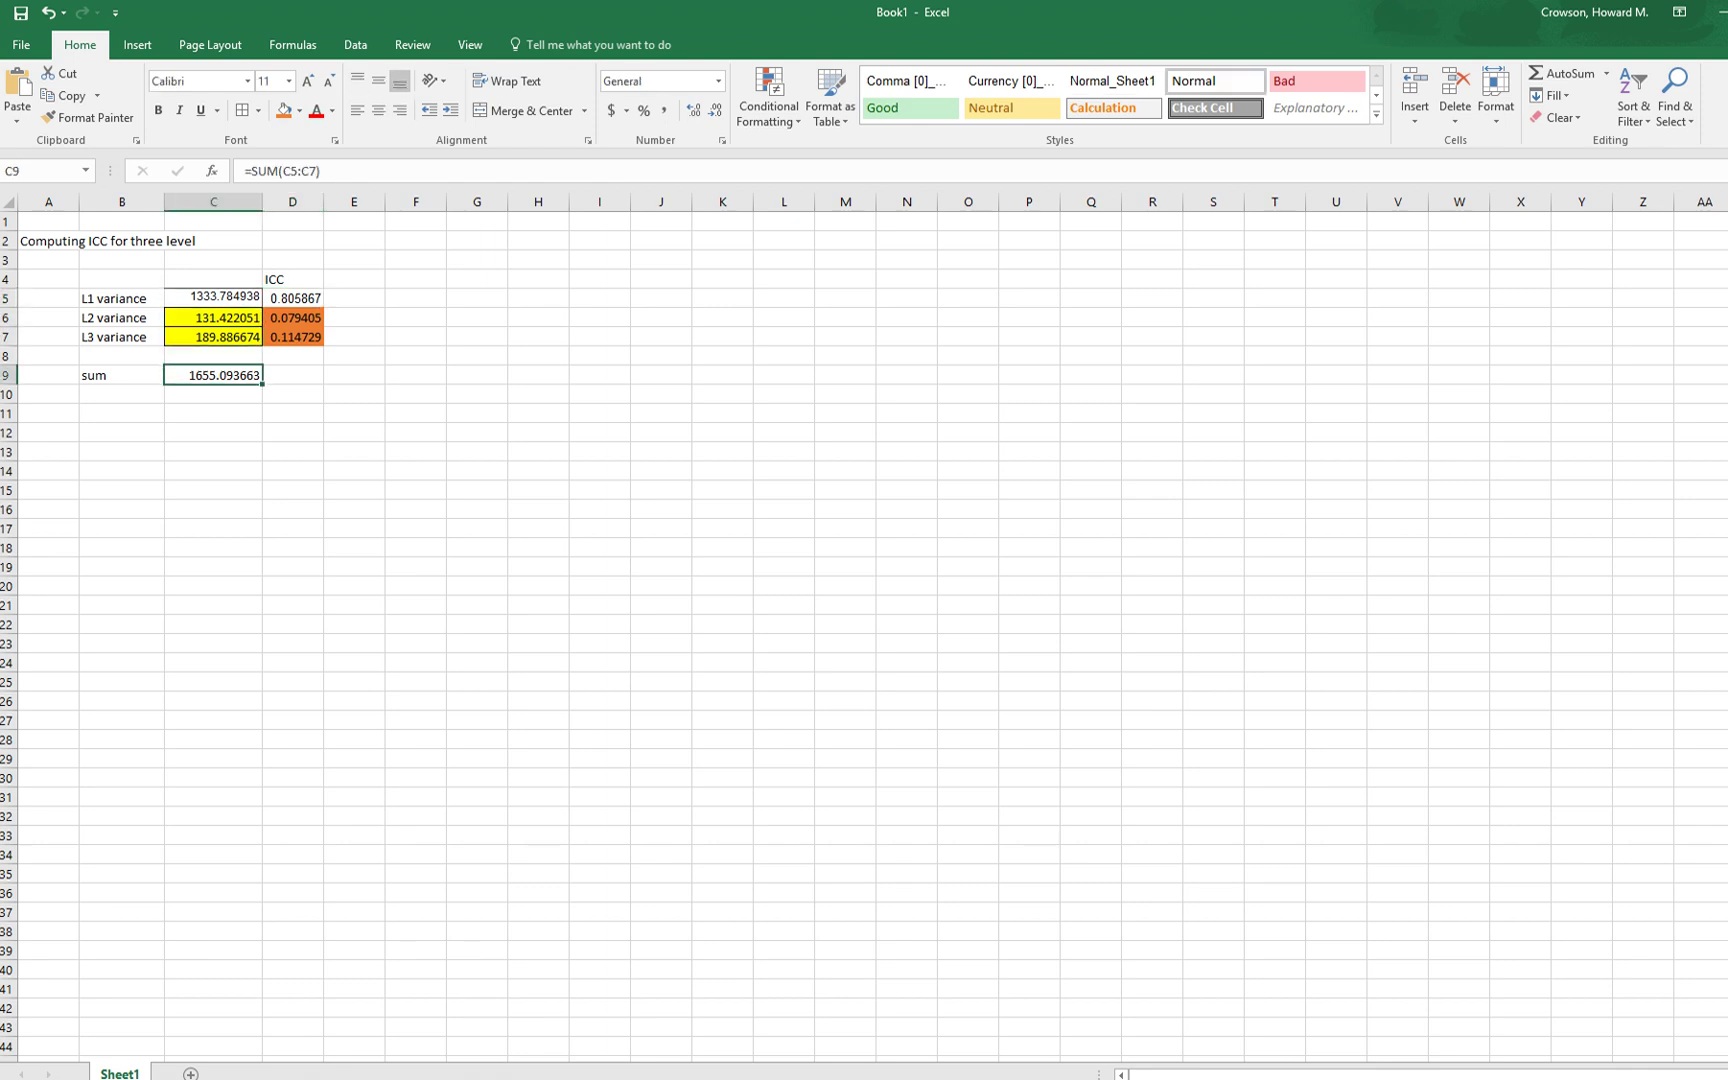